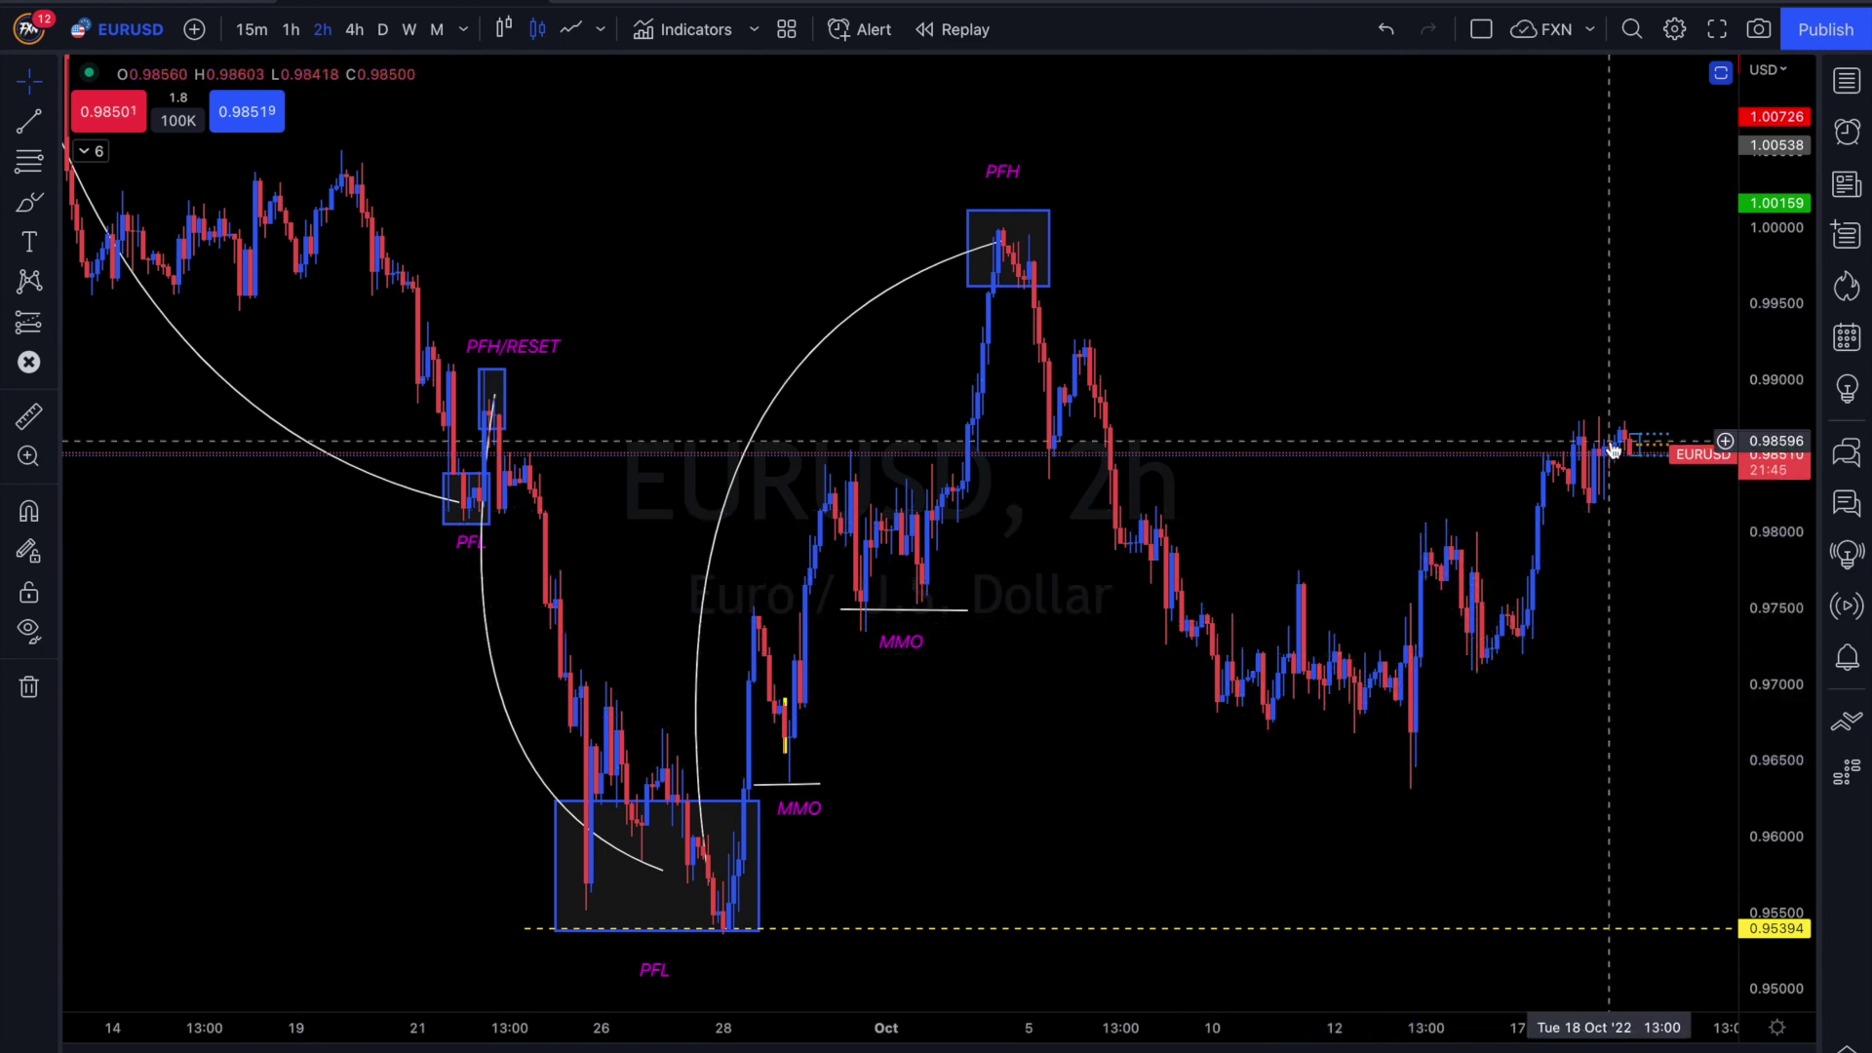
Step: Examine the recent swings on the 2-hour EURUSD chart and switch to the weekly EURUSD chart in Basic Layout
left_click_drag(1603, 692, 1376, 680)
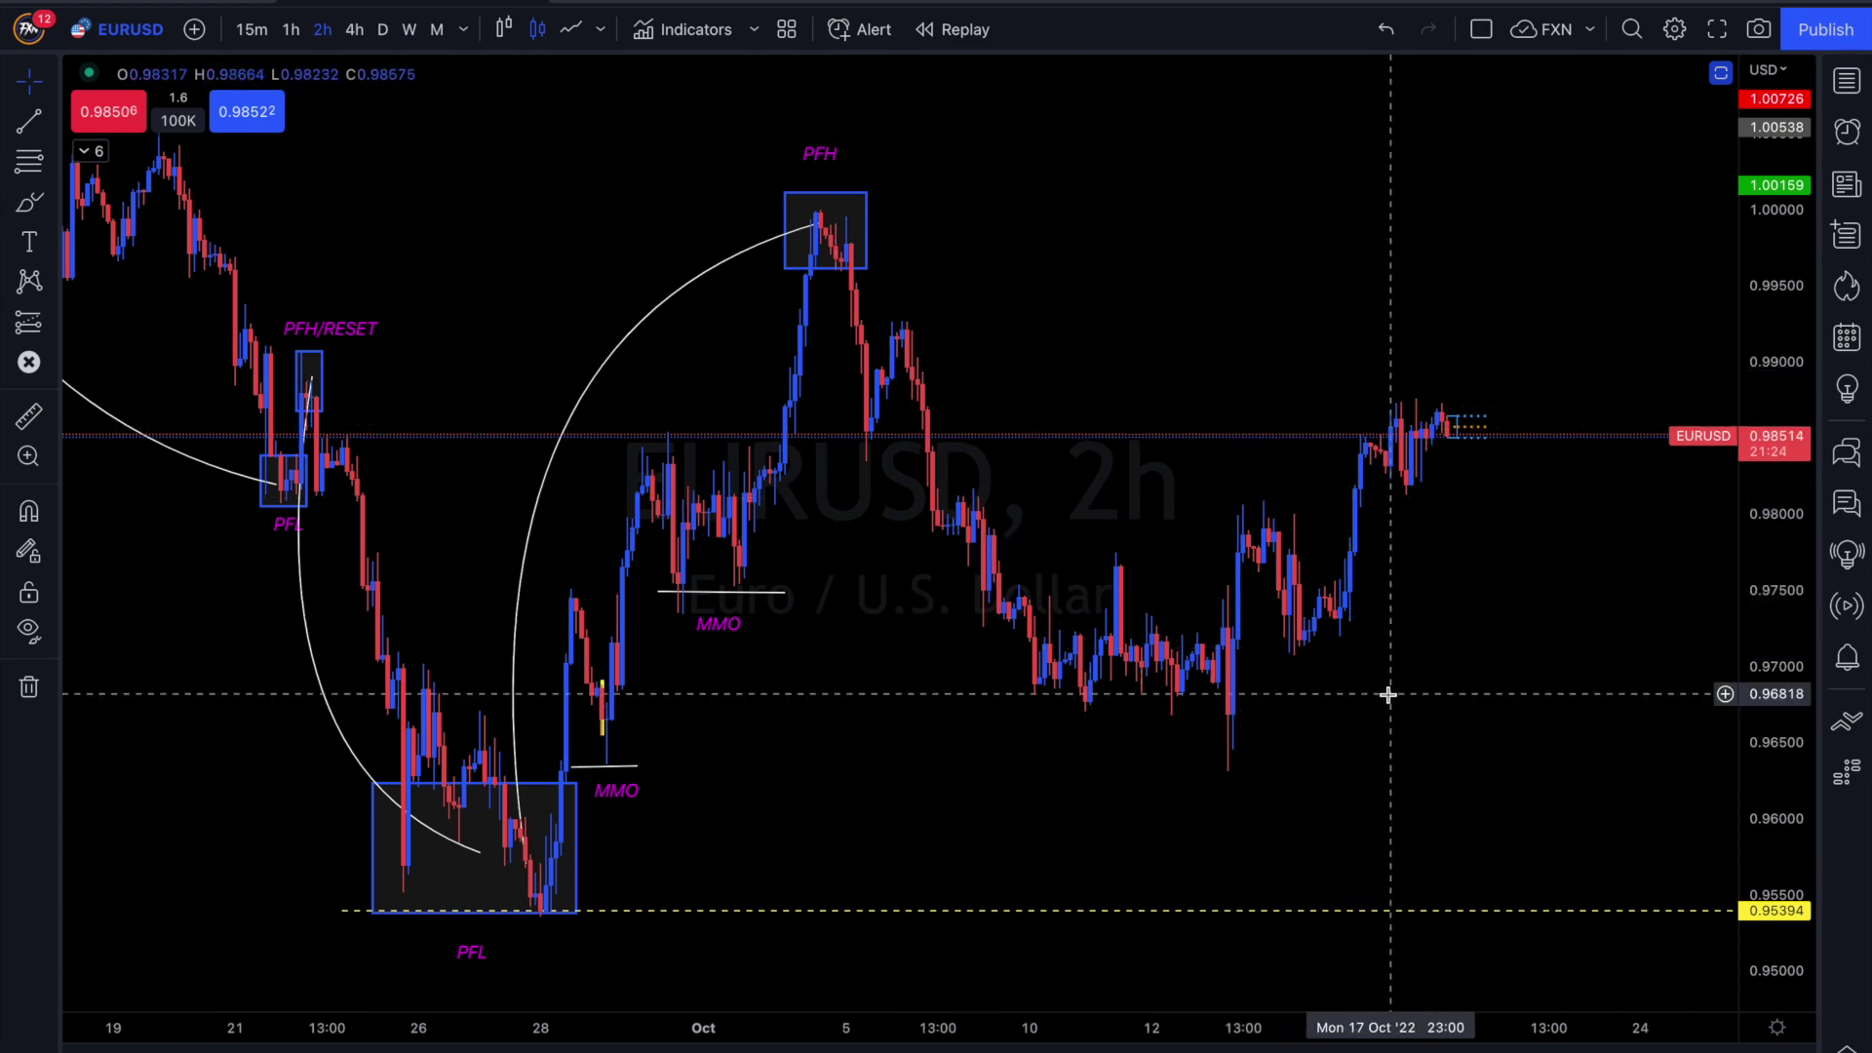
scroll(1388, 694, "left", 5)
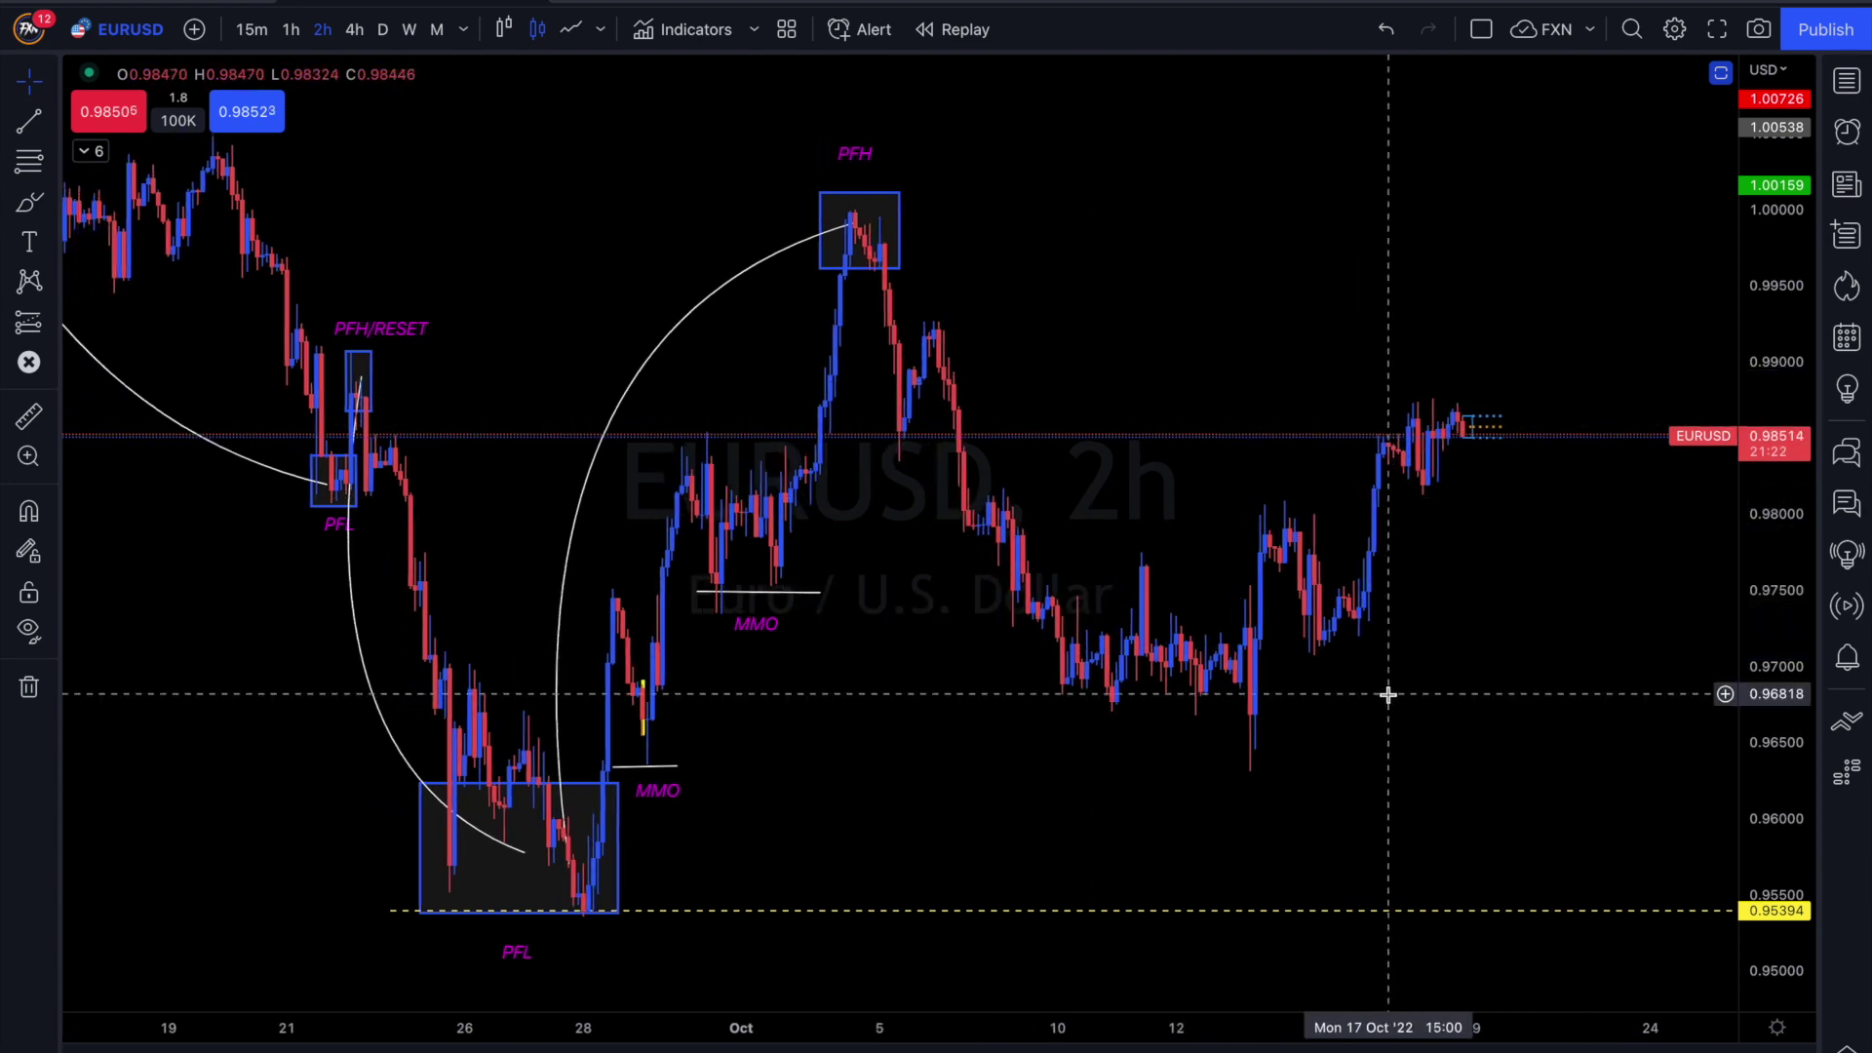
scroll(1159, 672, "up", 2)
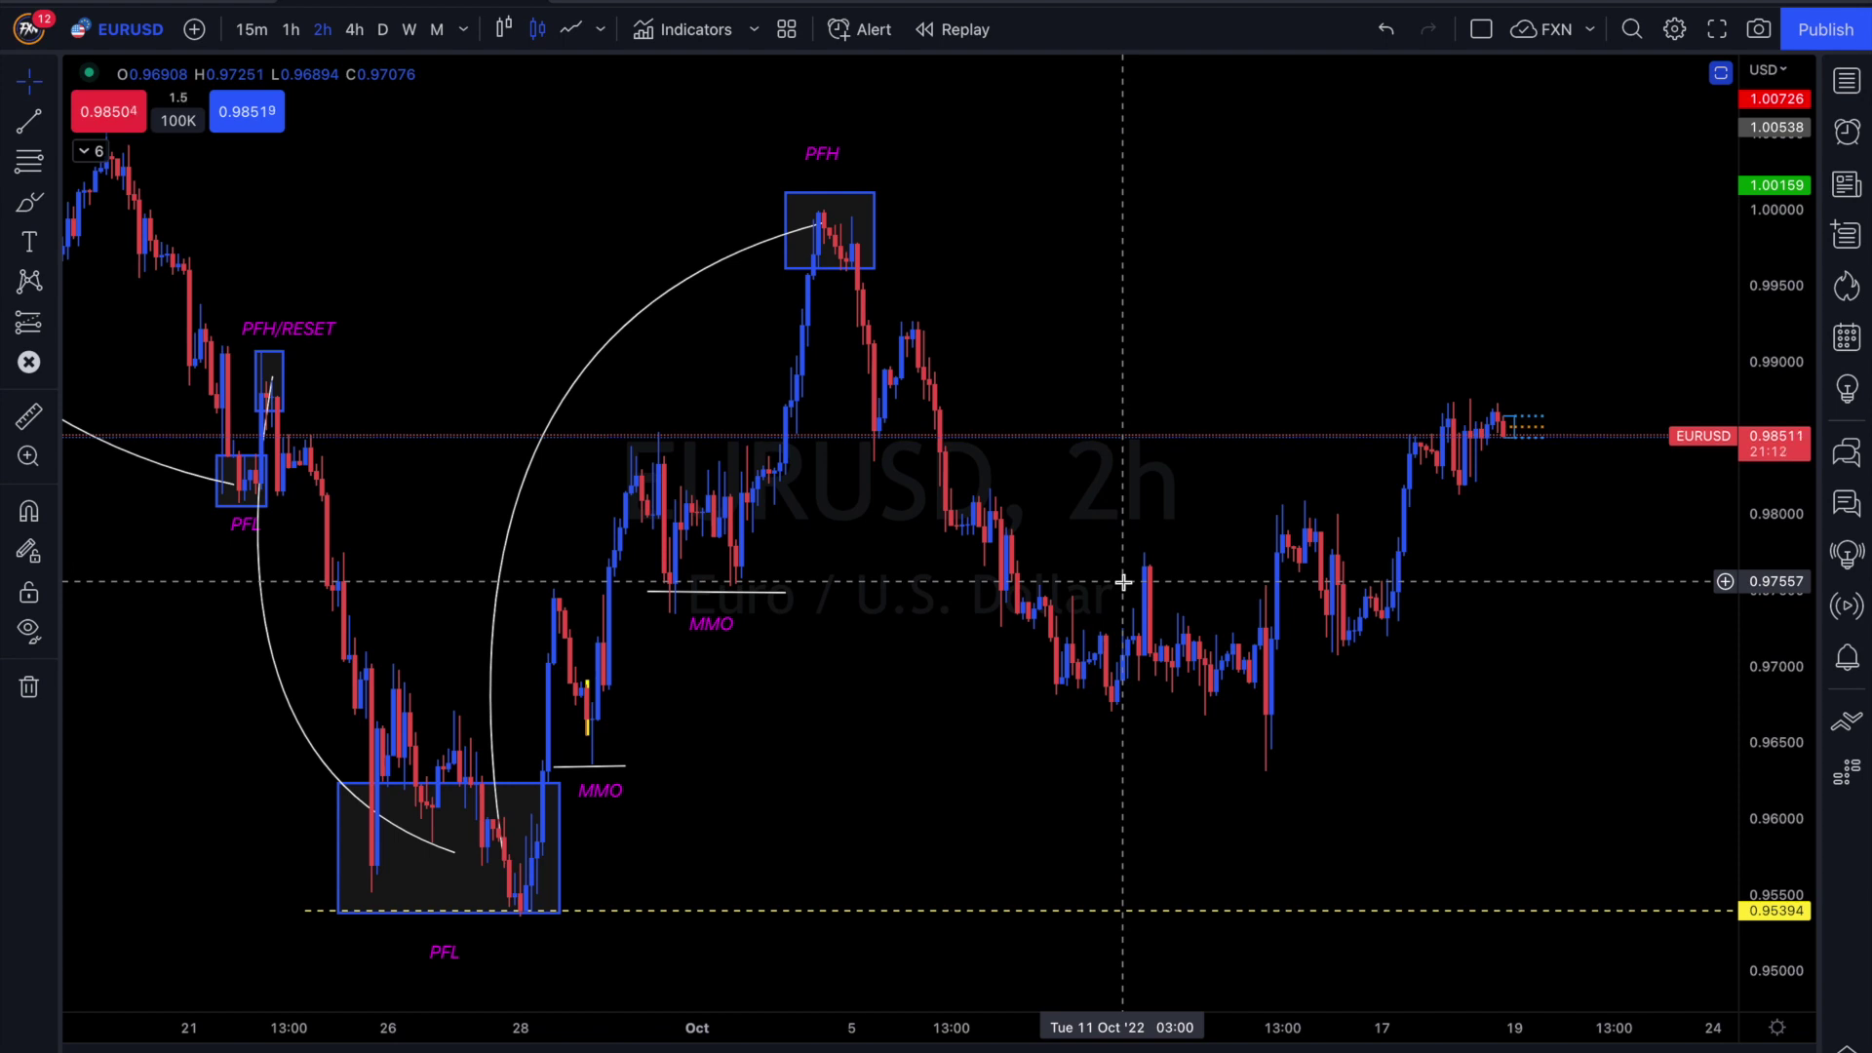
left_click(122, 2)
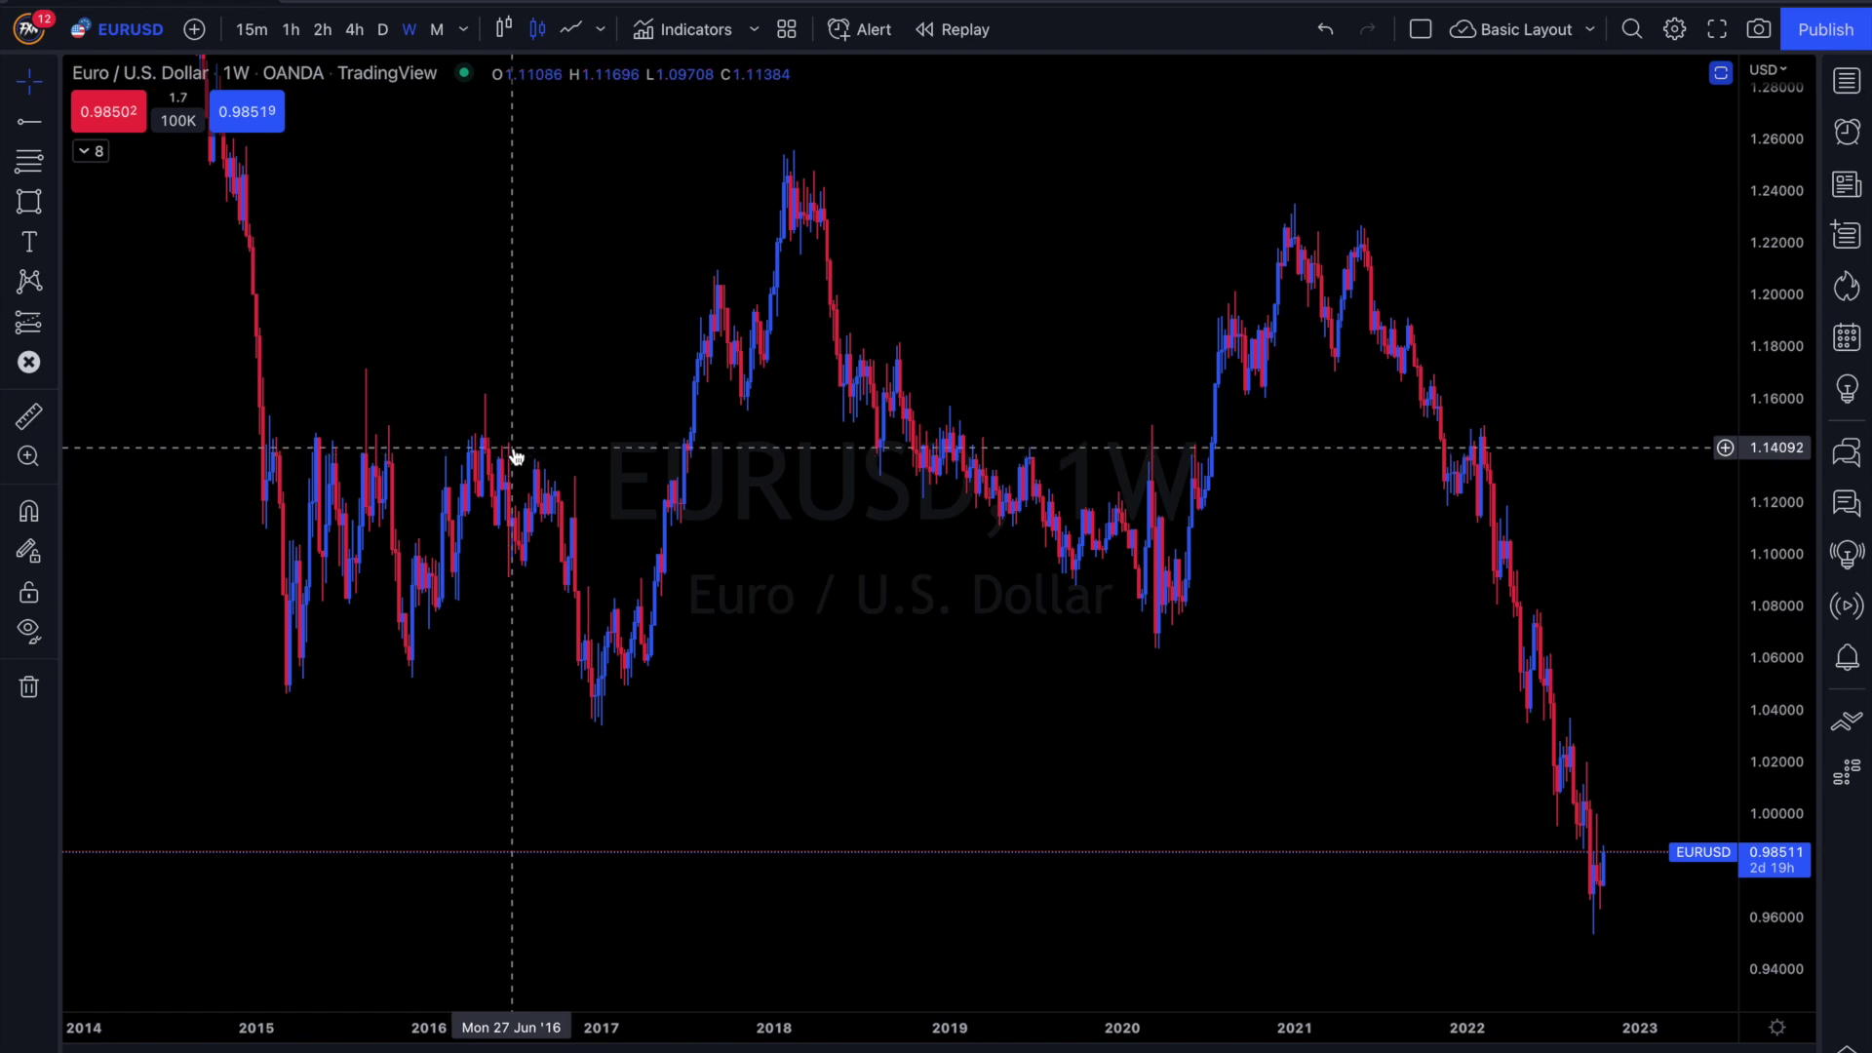
Step: Examine the weekly OANDA EURUSD history back to its earliest available data, and view and dismiss the start-of-data notice
scroll(513, 455, "down", 5)
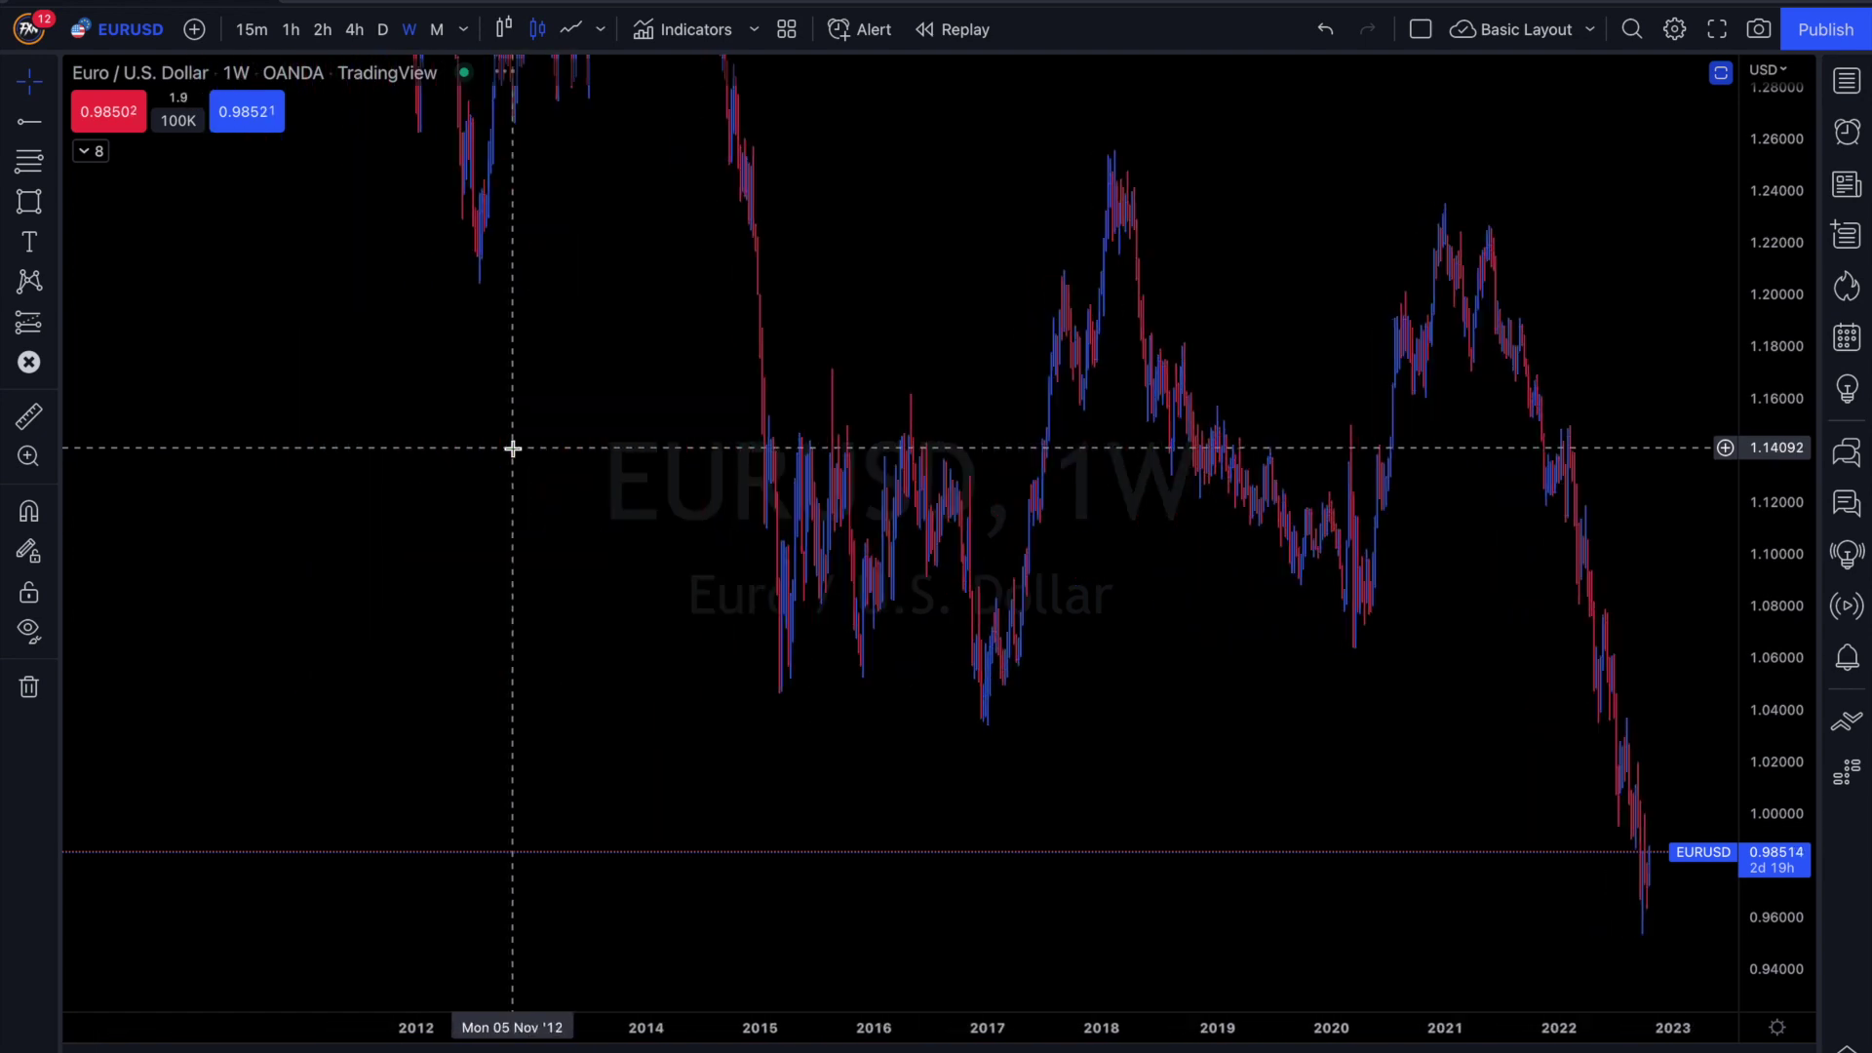
scroll(512, 448, "down", 3)
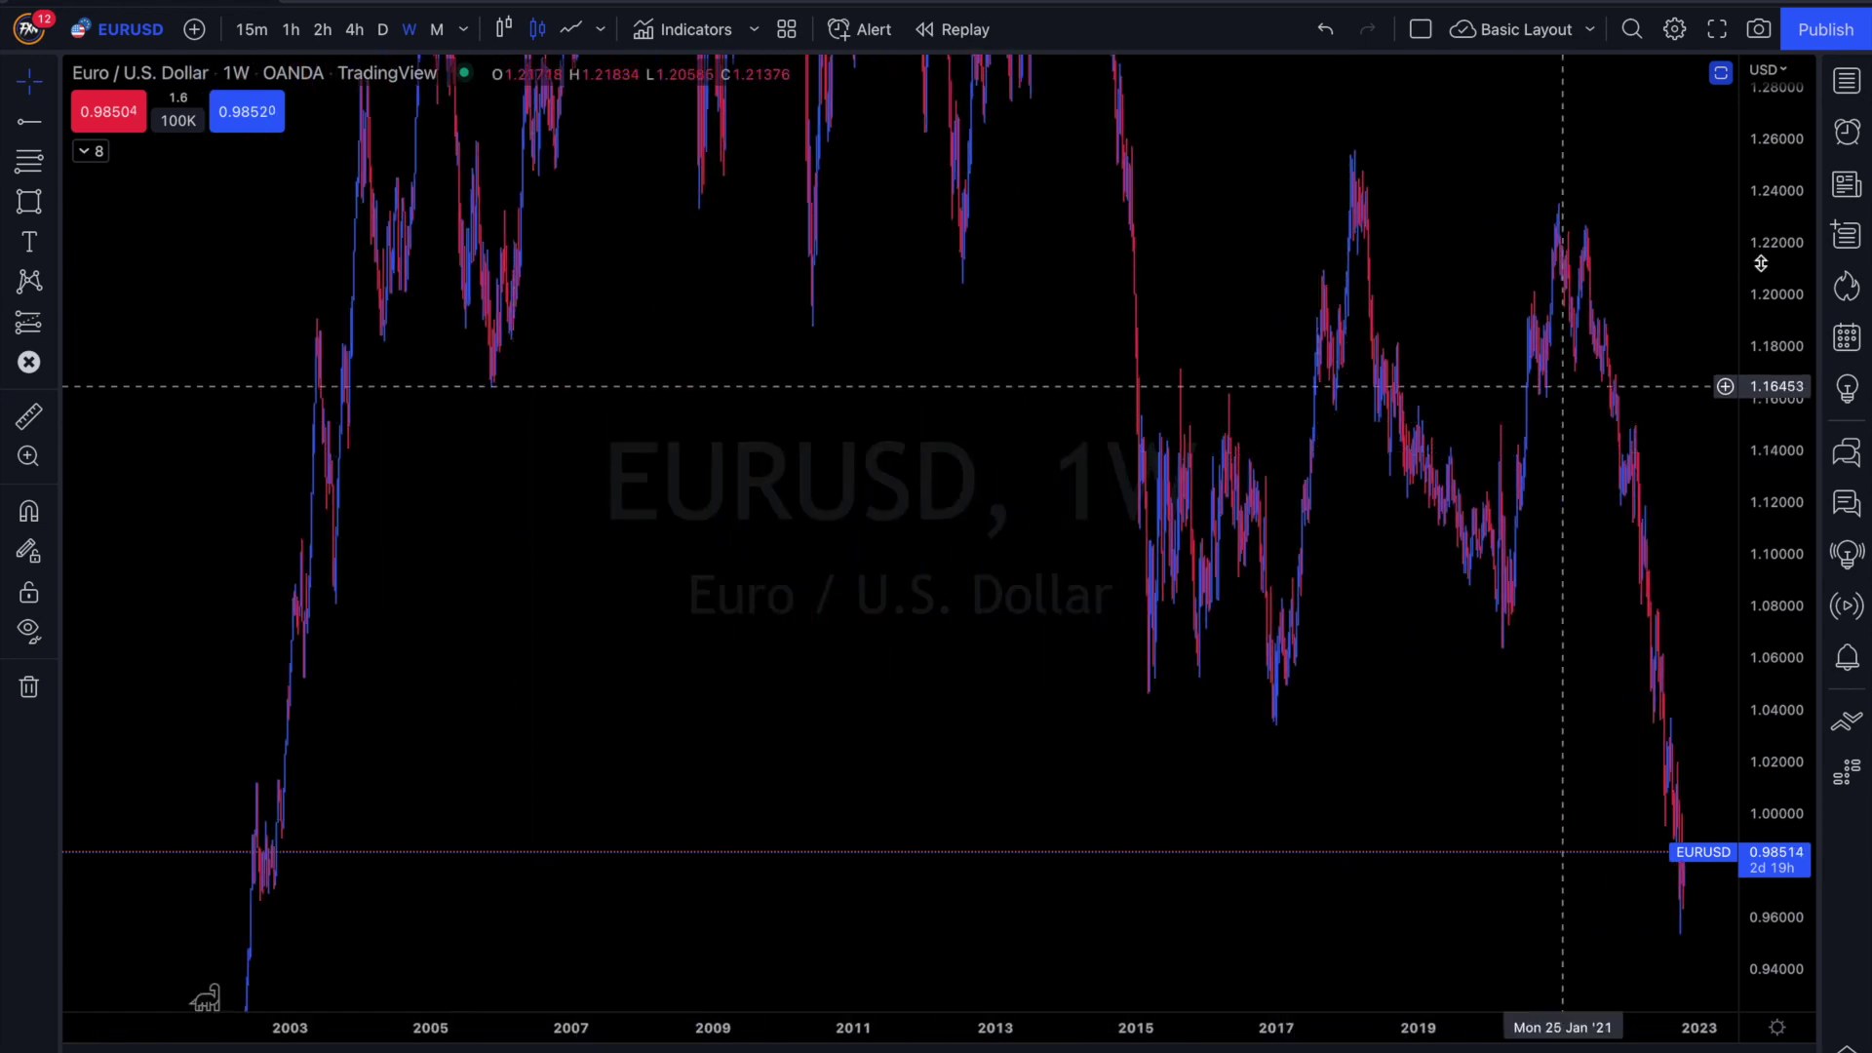
left_click_drag(1781, 267, 1782, 466)
scroll(732, 748, "up", 2)
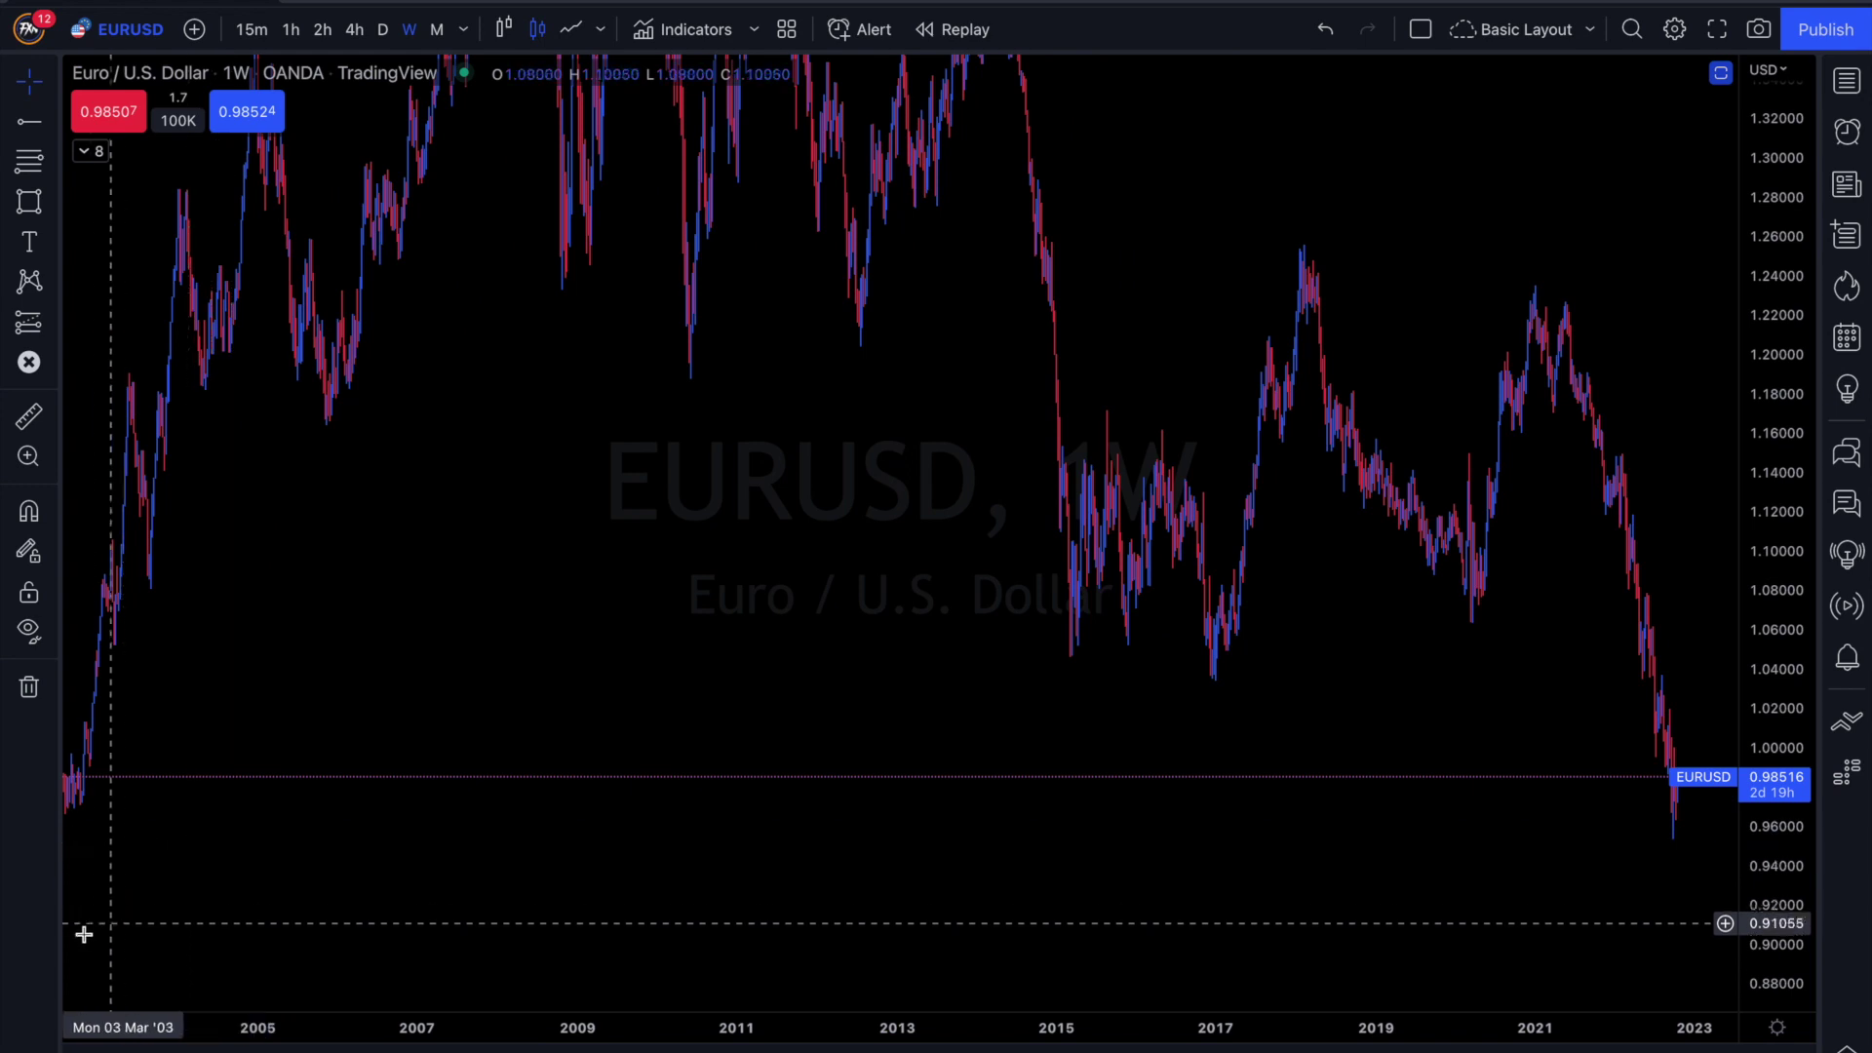
scroll(371, 881, "down", 3)
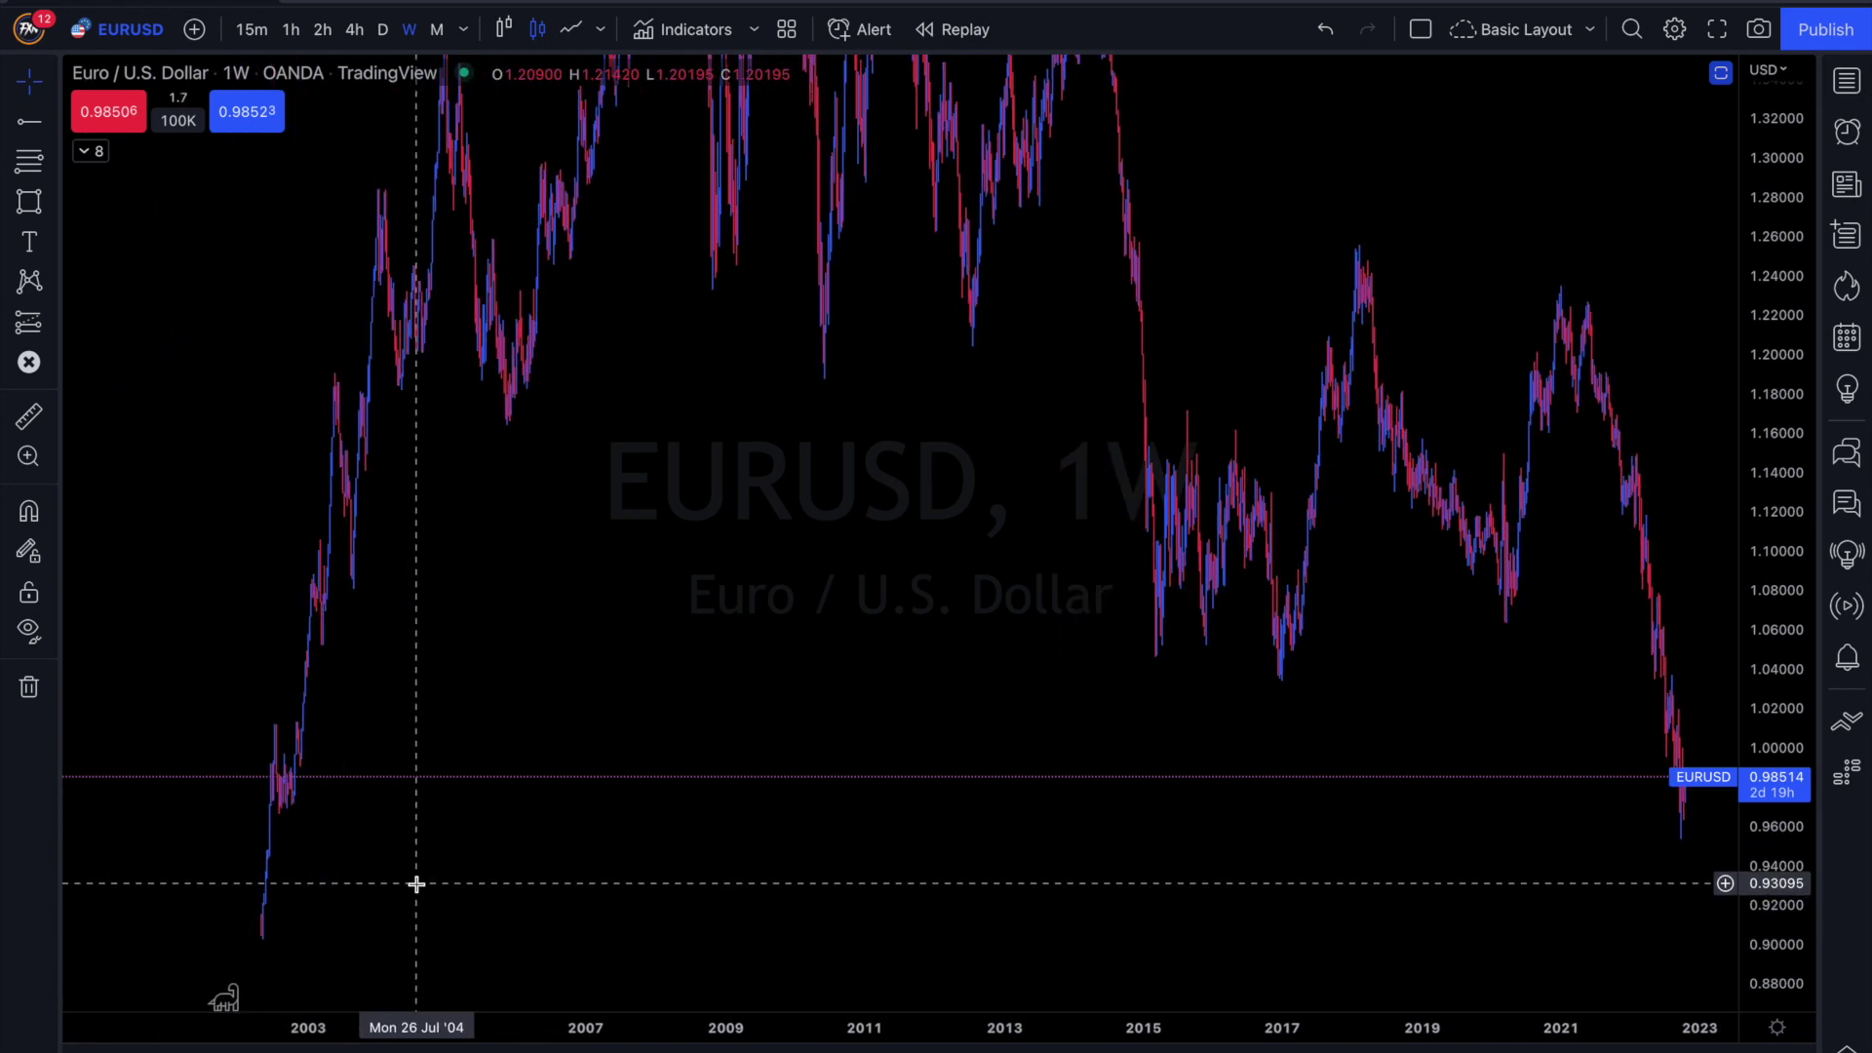
scroll(338, 894, "down", 3)
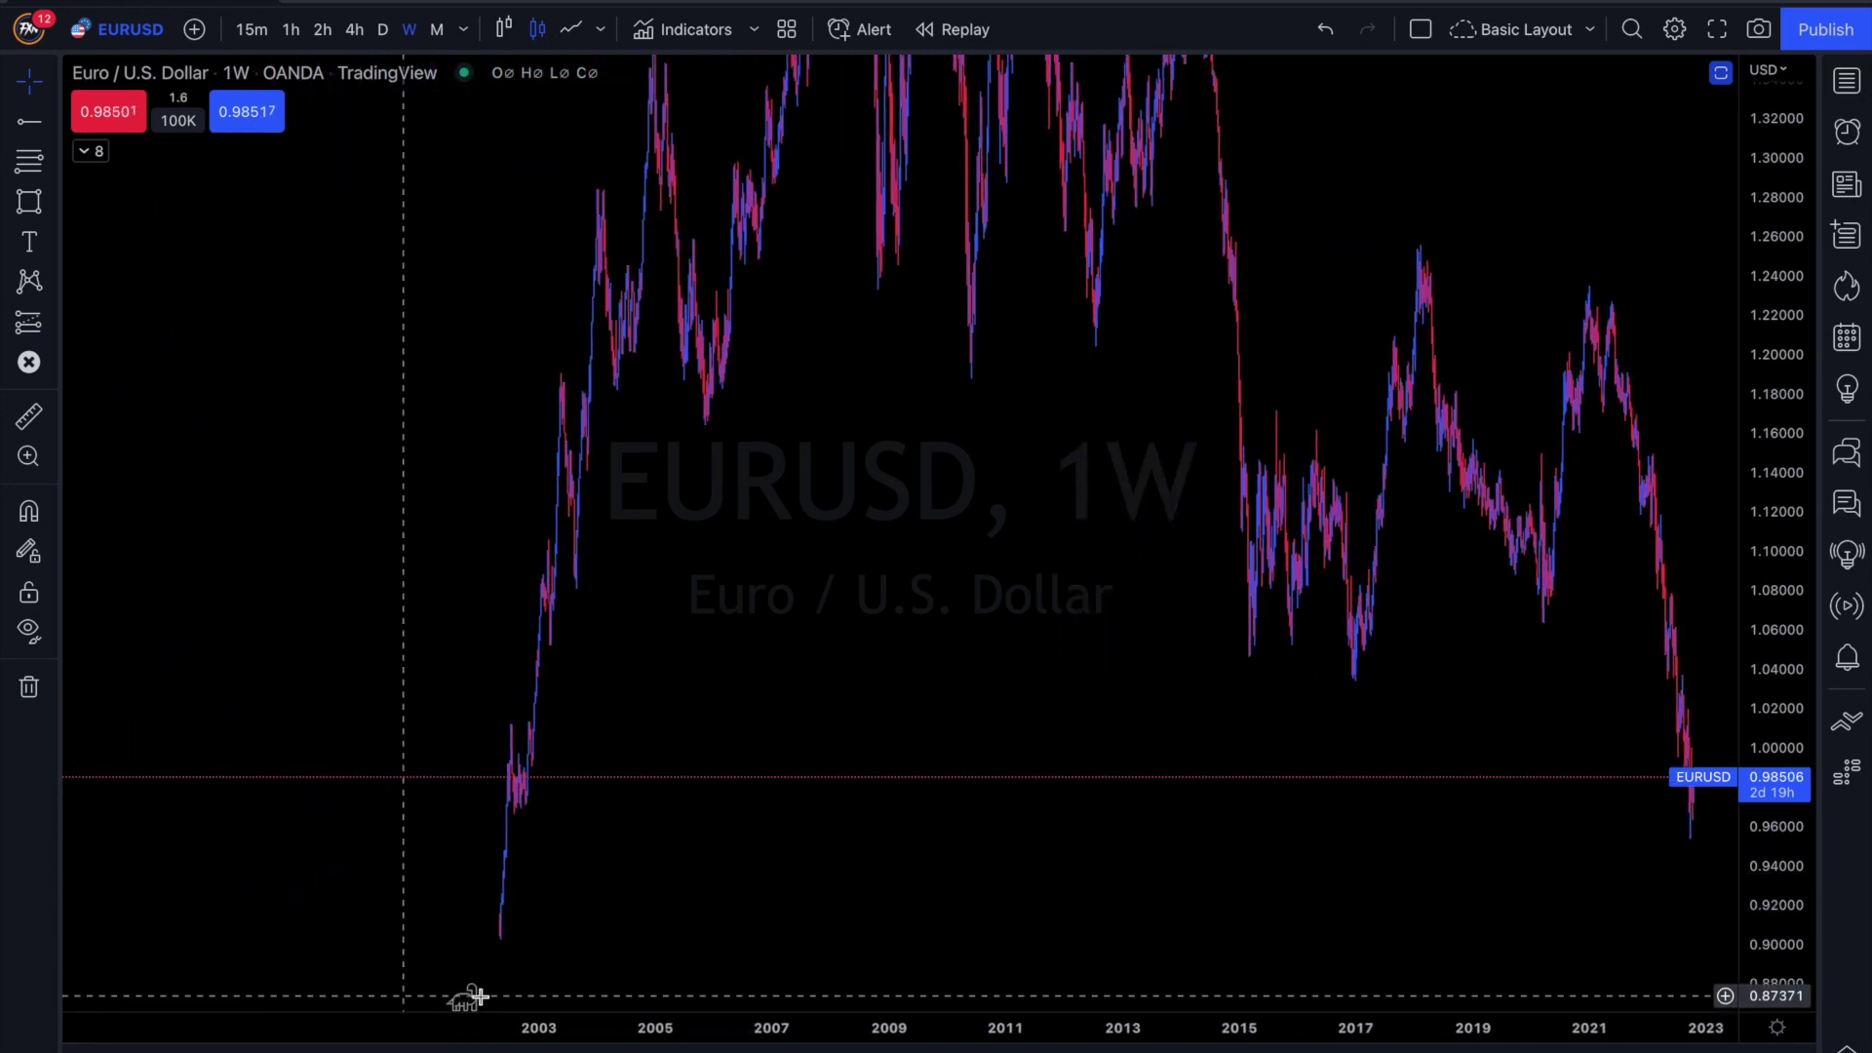
left_click(467, 1001)
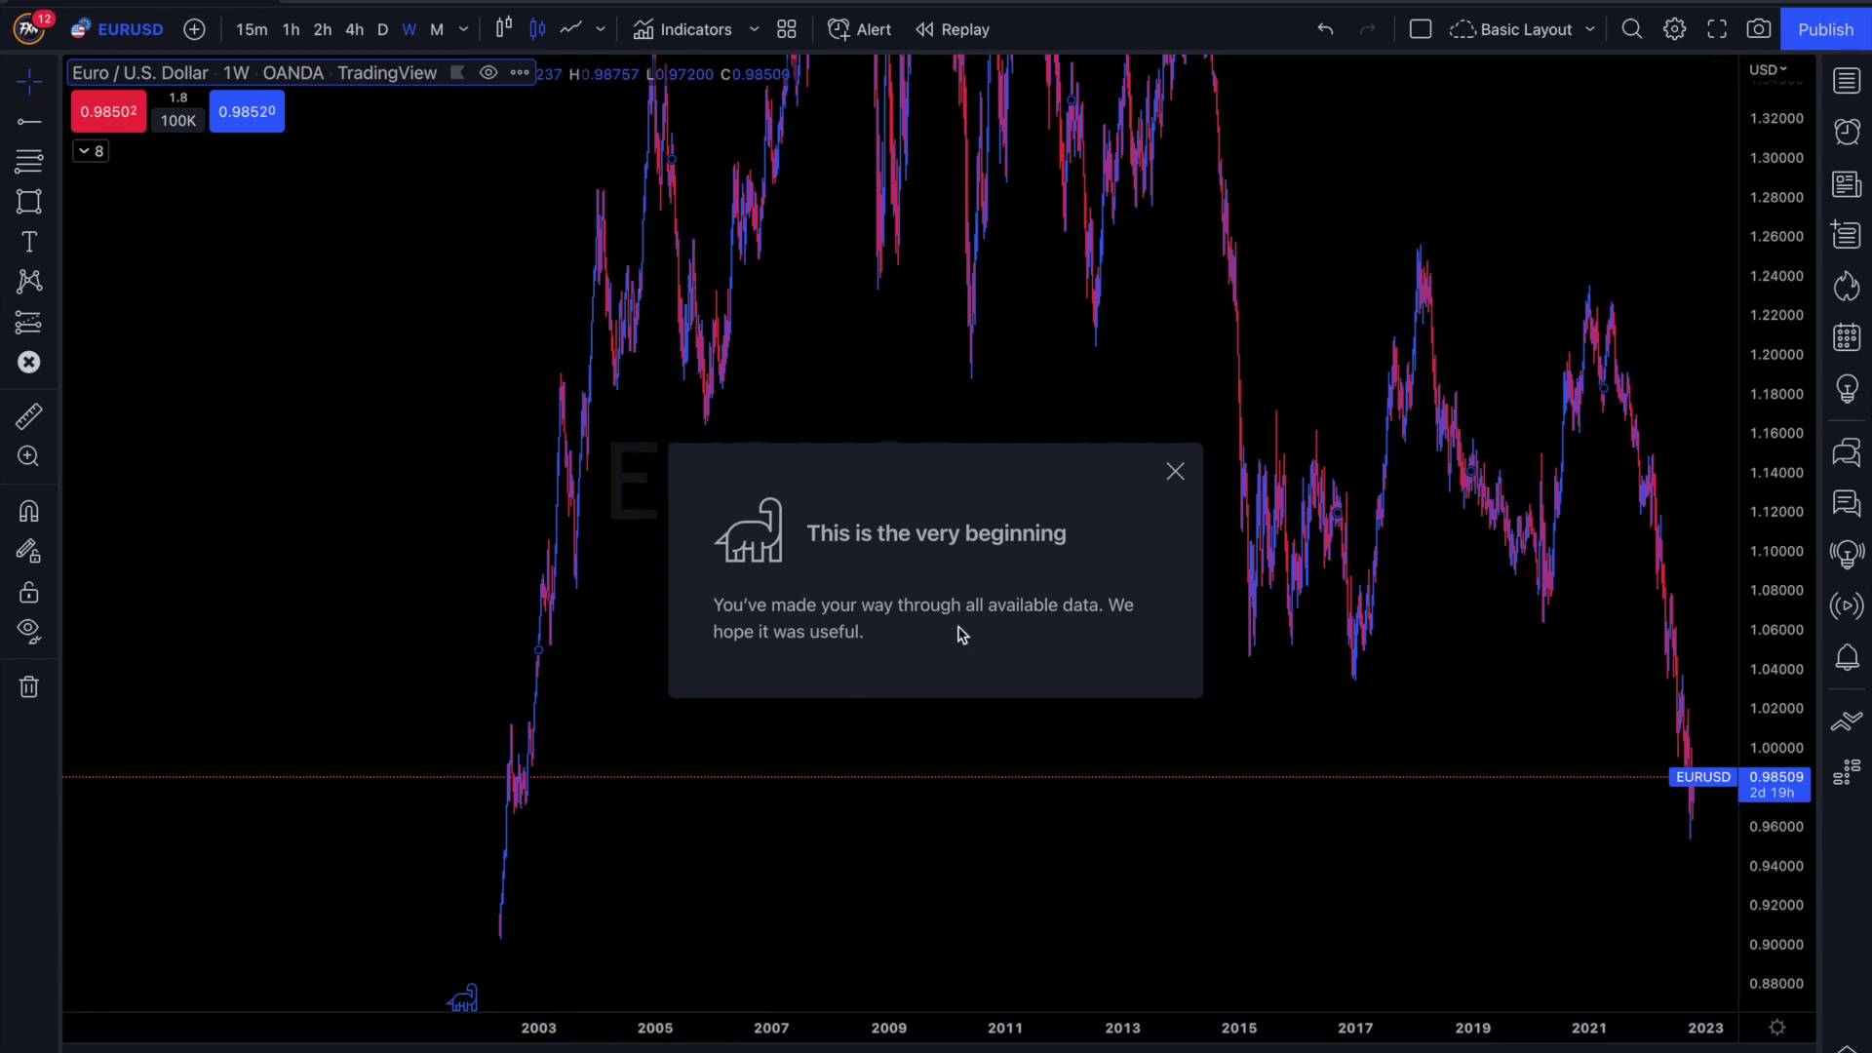
left_click(1170, 473)
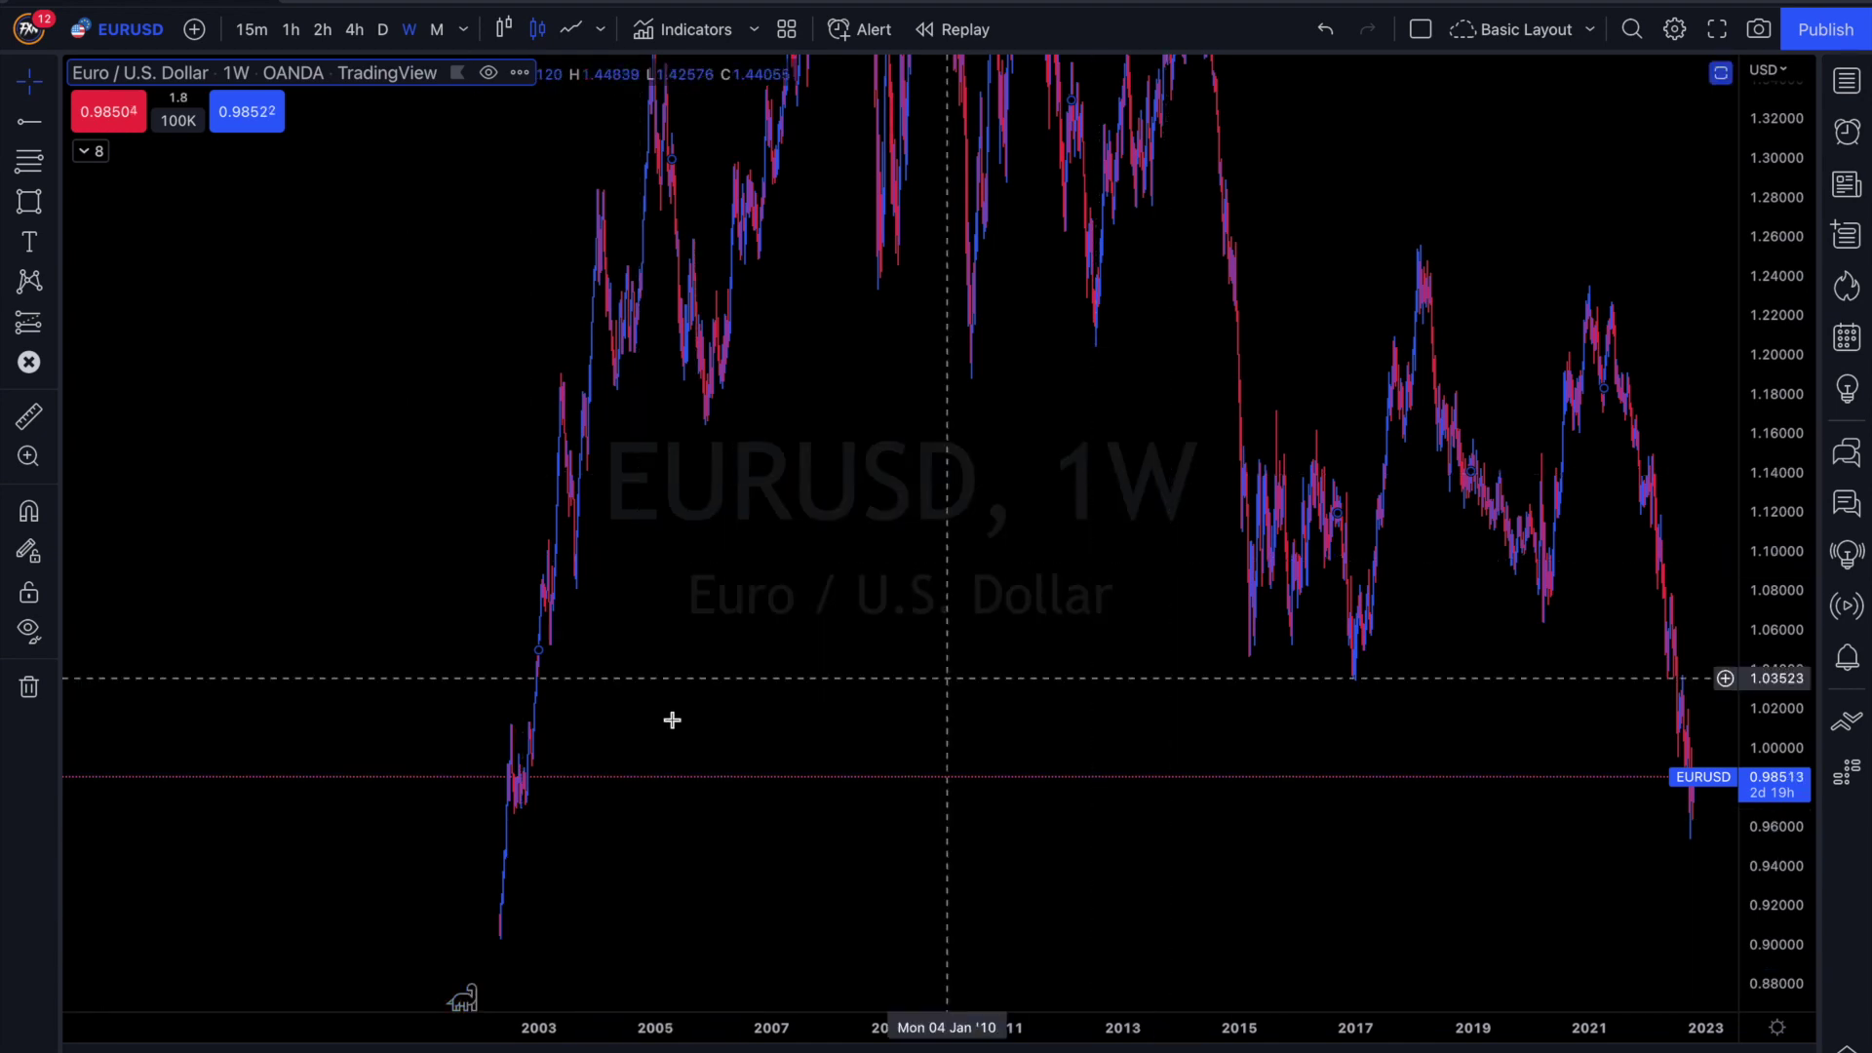
scroll(1387, 841, "up", 2)
scroll(1243, 847, "up", 1)
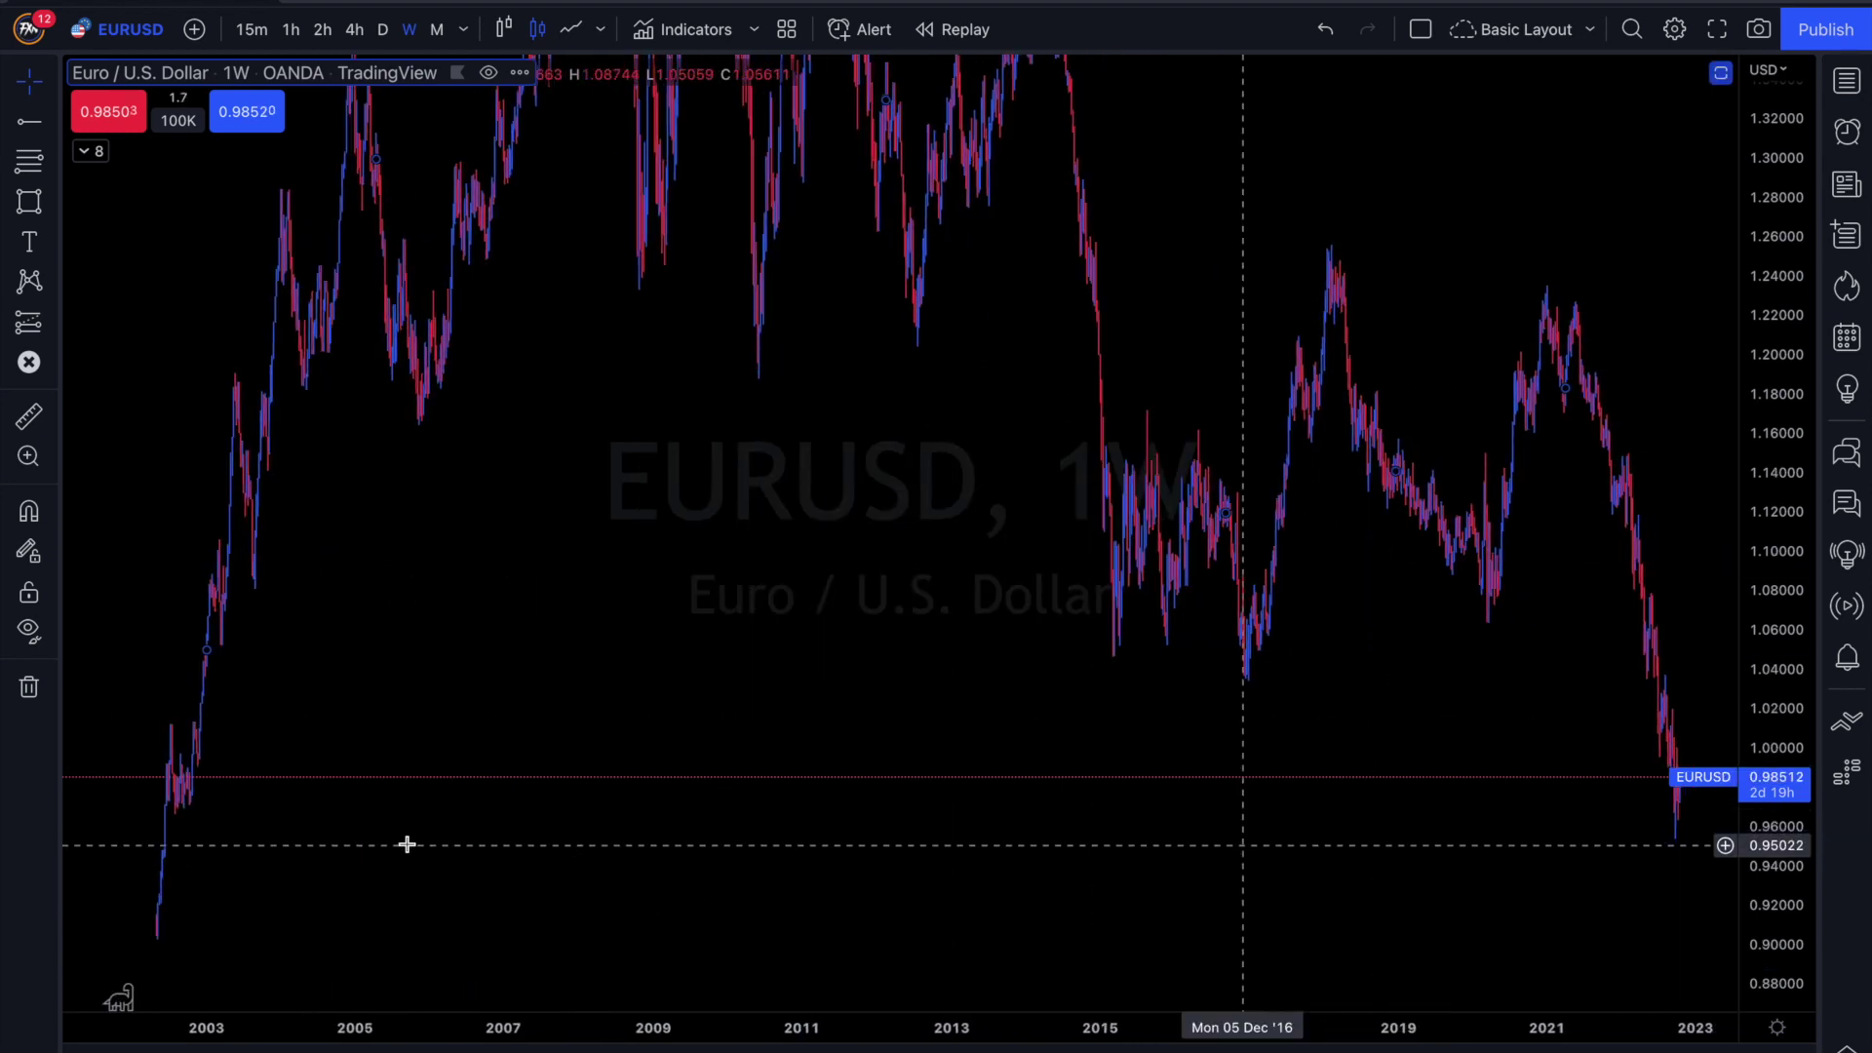
Step: Load the EURUSD entry at the end of the watchlist's Aussie Pairs group to use the IDC feed, and hide the watchlist
left_click(1848, 83)
scroll(1745, 702, "down", 10)
left_click(1711, 799)
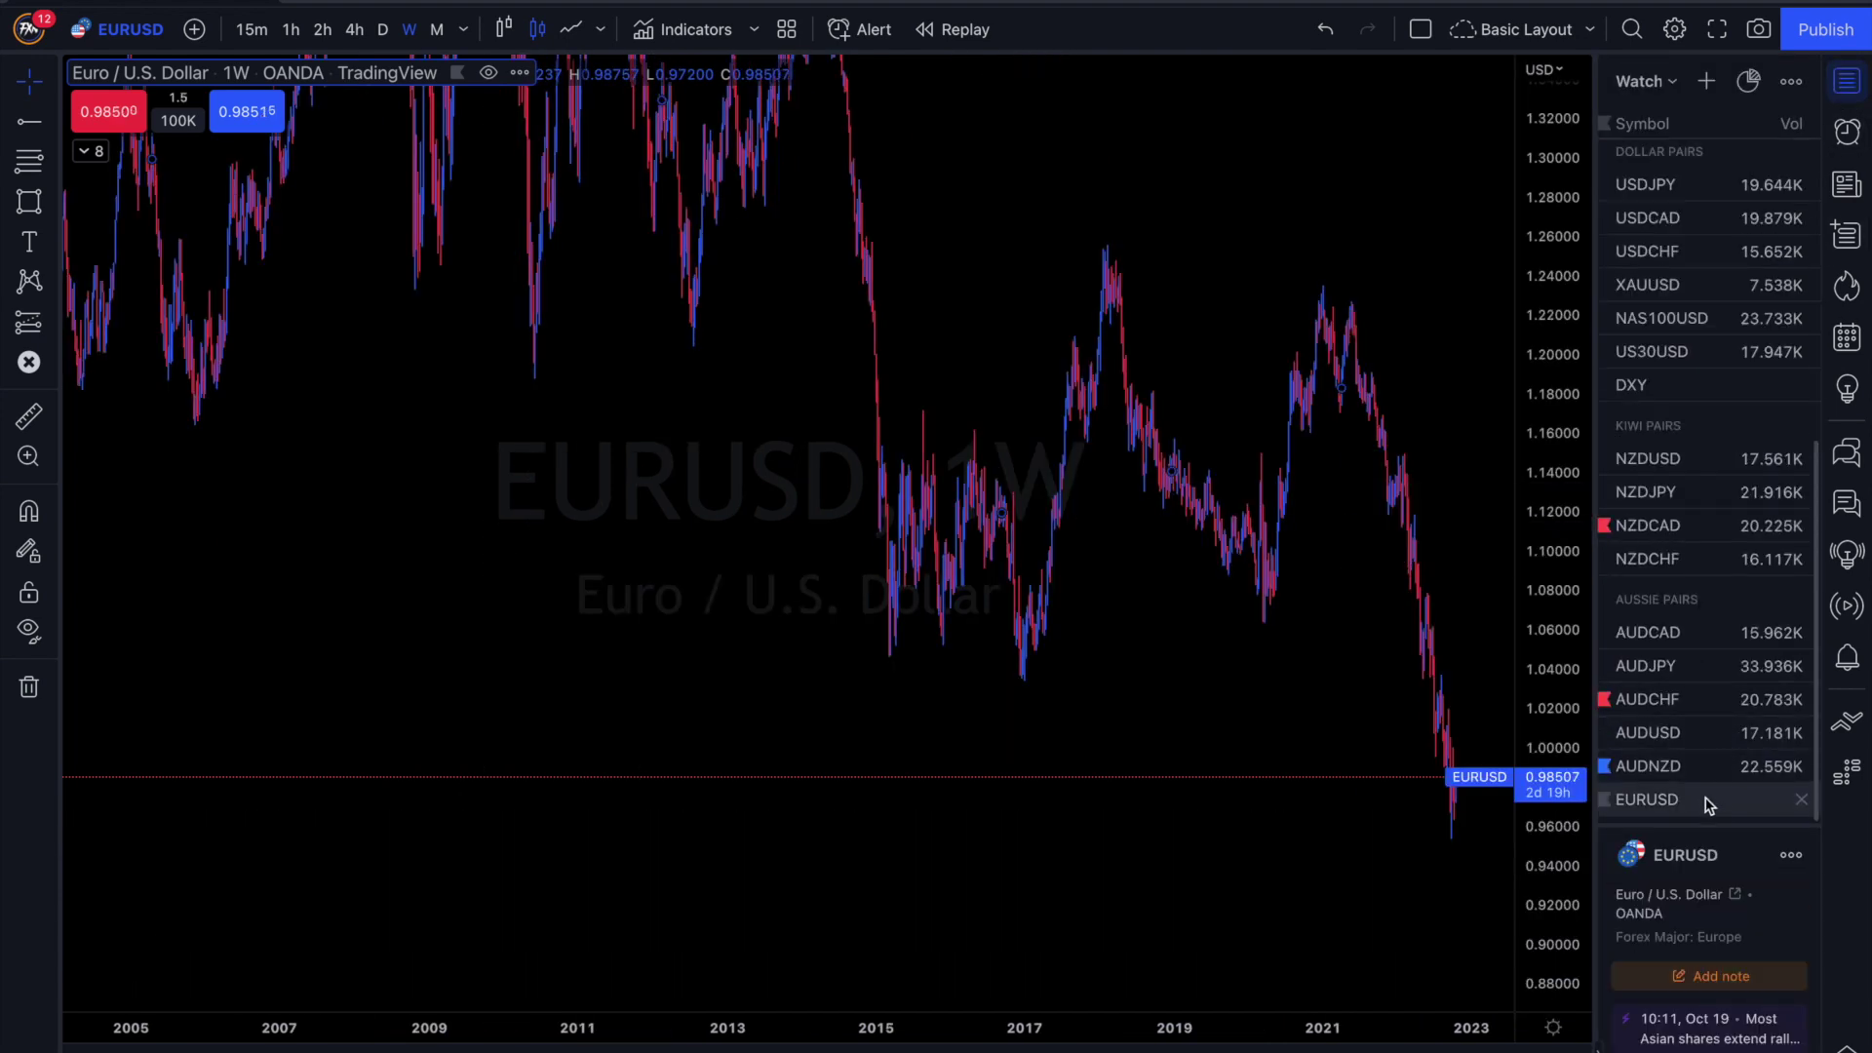
left_click(1850, 82)
Step: Place a horizontal ray at 0.83232 along the 2000–2001 lows on the weekly chart, starting at 20 December 1999
scroll(1034, 628, "down", 3)
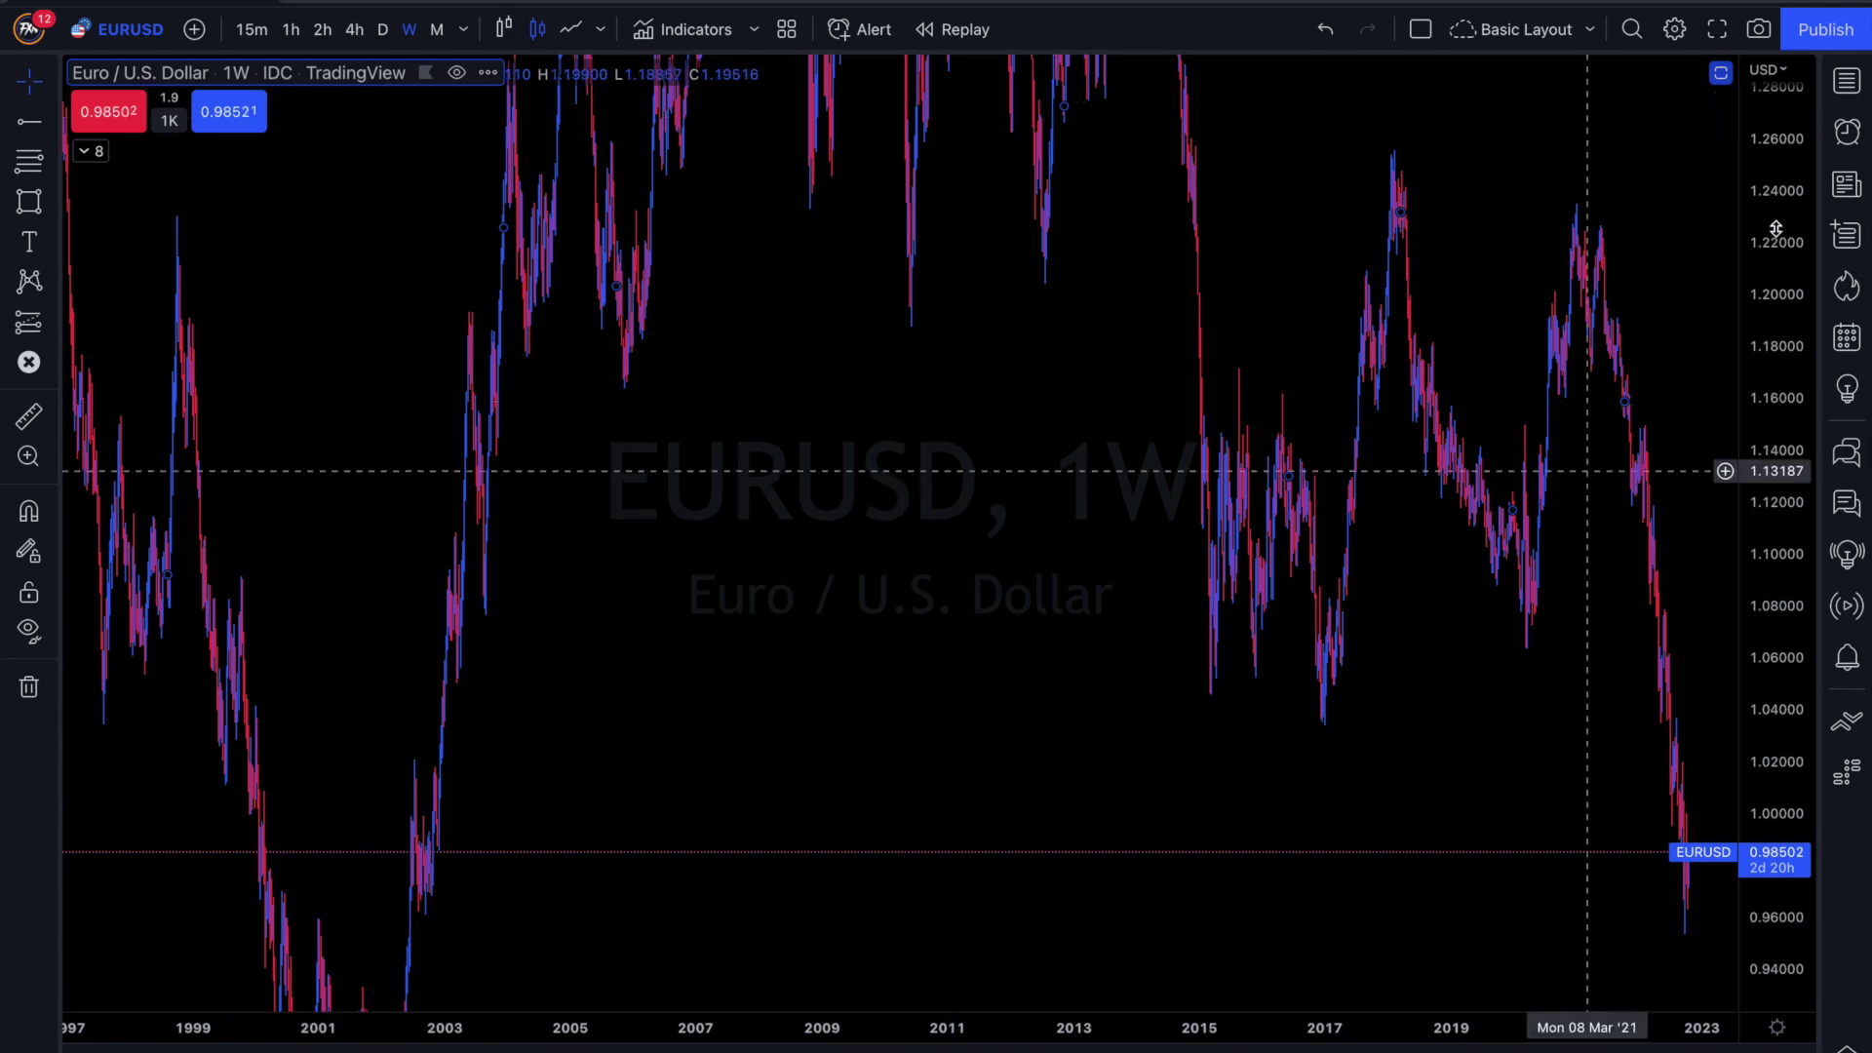
left_click_drag(1779, 302, 1788, 717)
scroll(1128, 854, "down", 6)
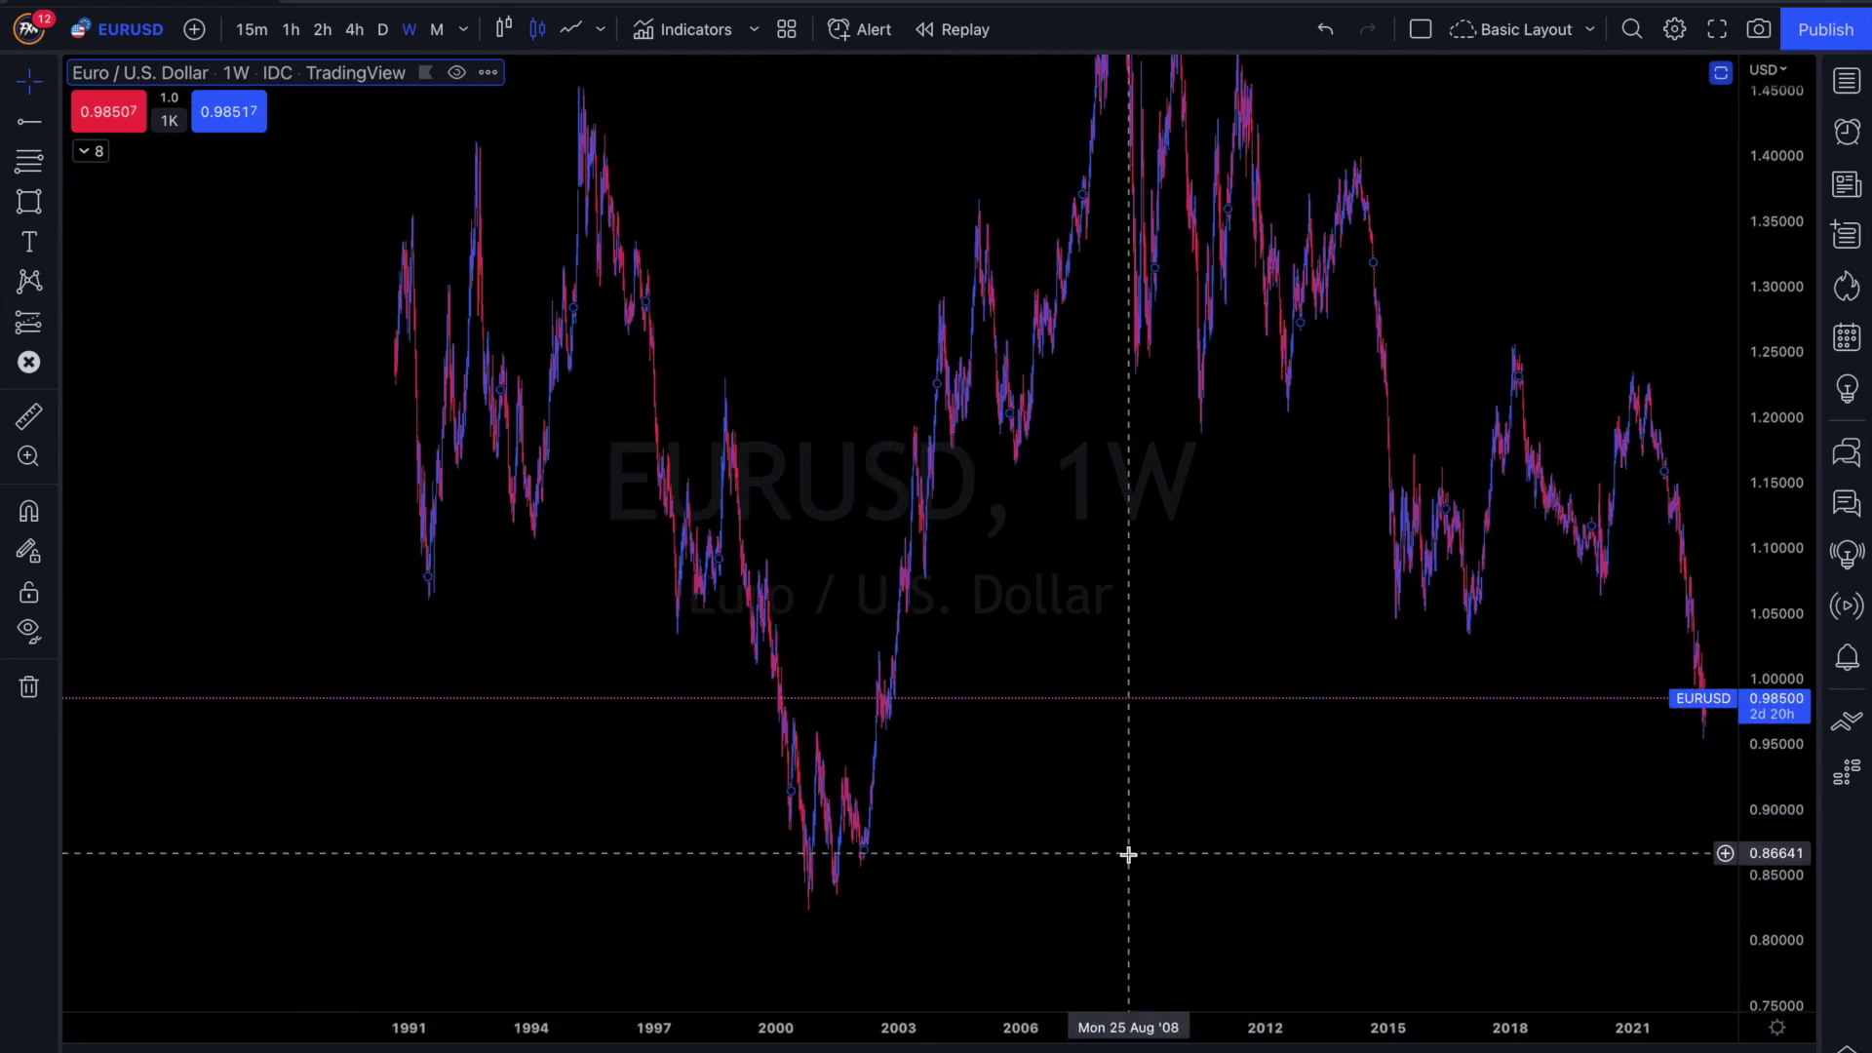
left_click_drag(1408, 852, 1181, 767)
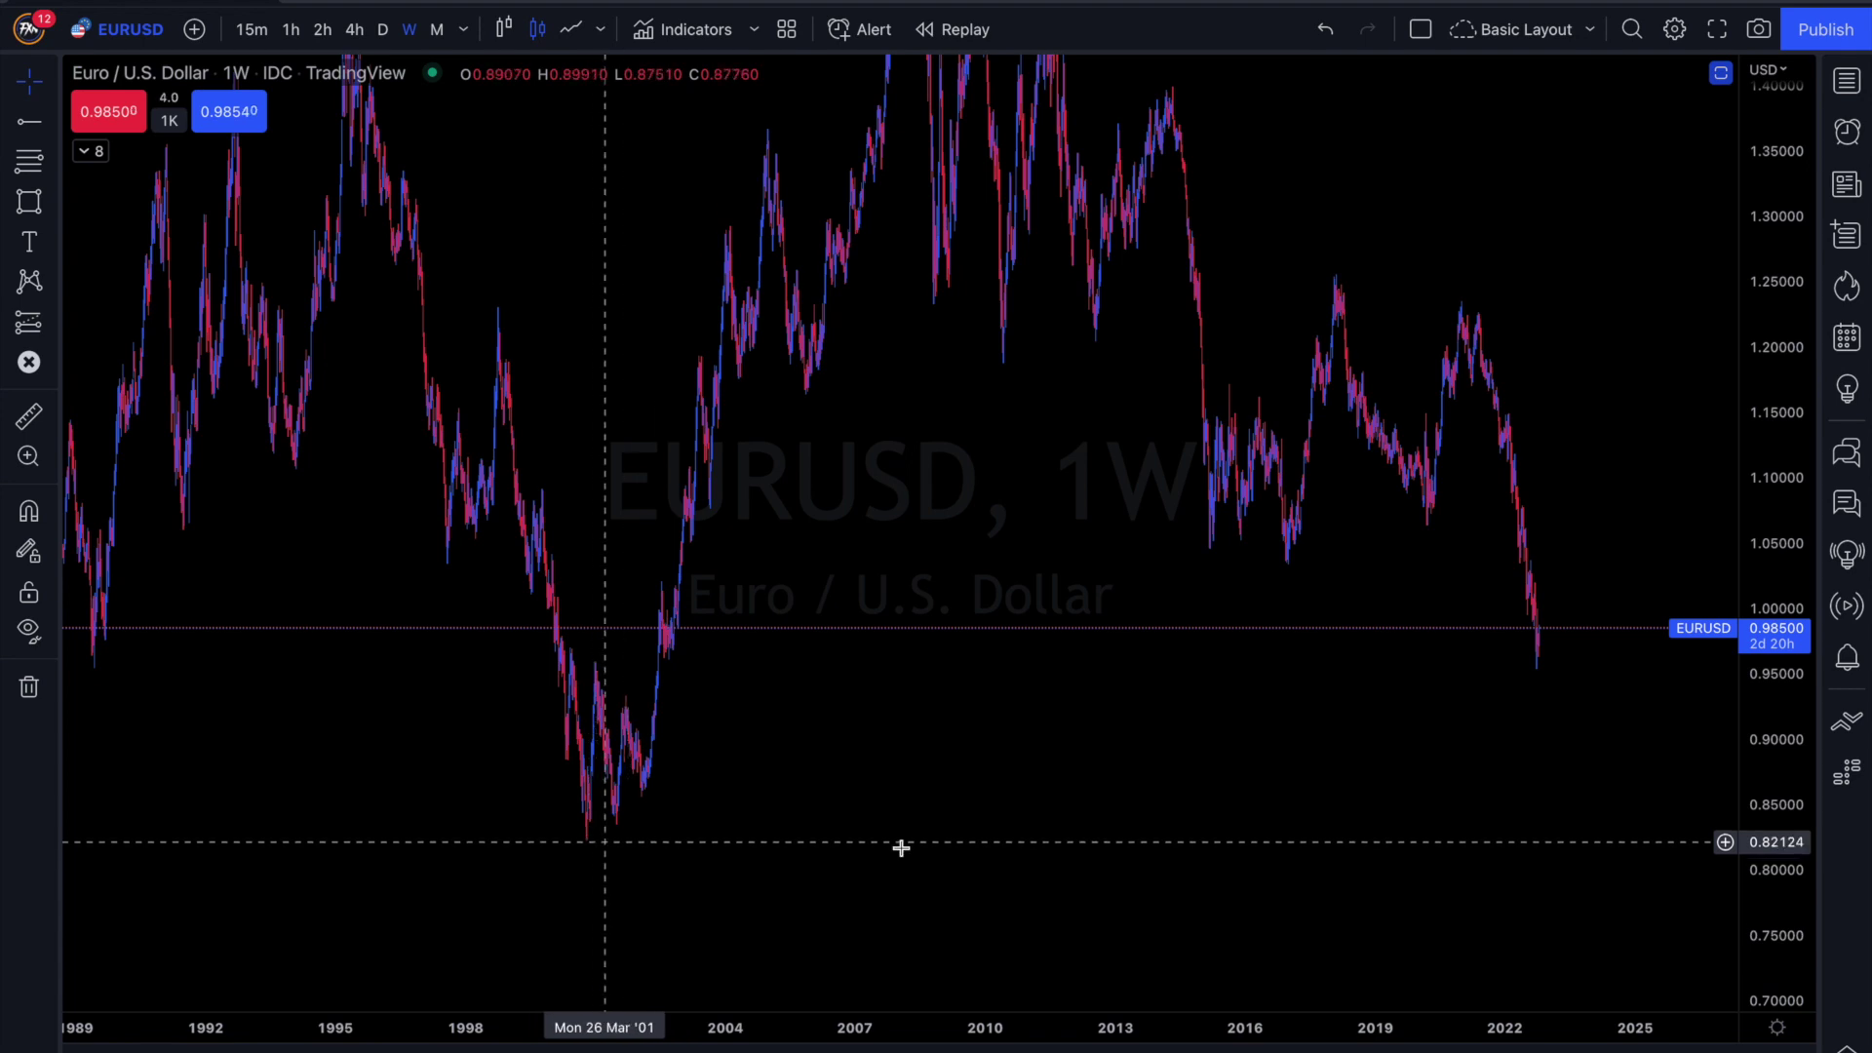
left_click_drag(1082, 781, 1131, 803)
scroll(1132, 804, "right", 10)
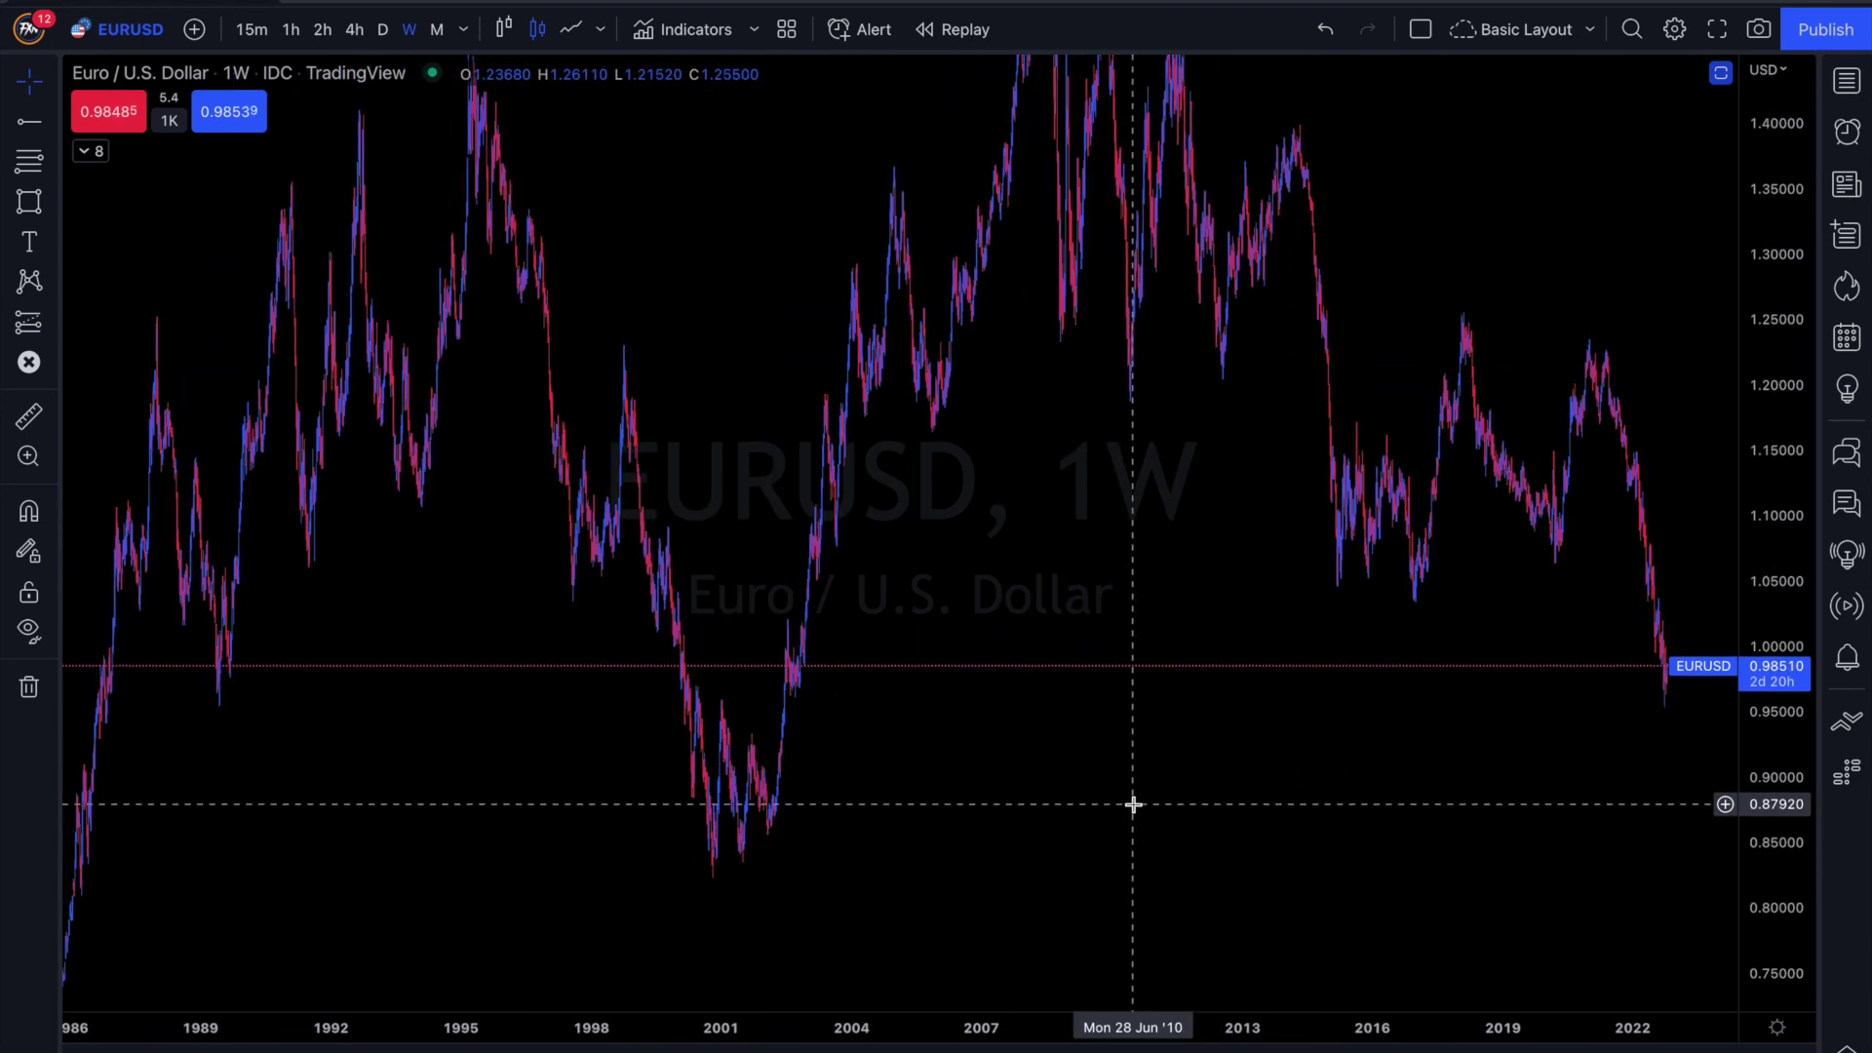
scroll(1138, 804, "right", 5)
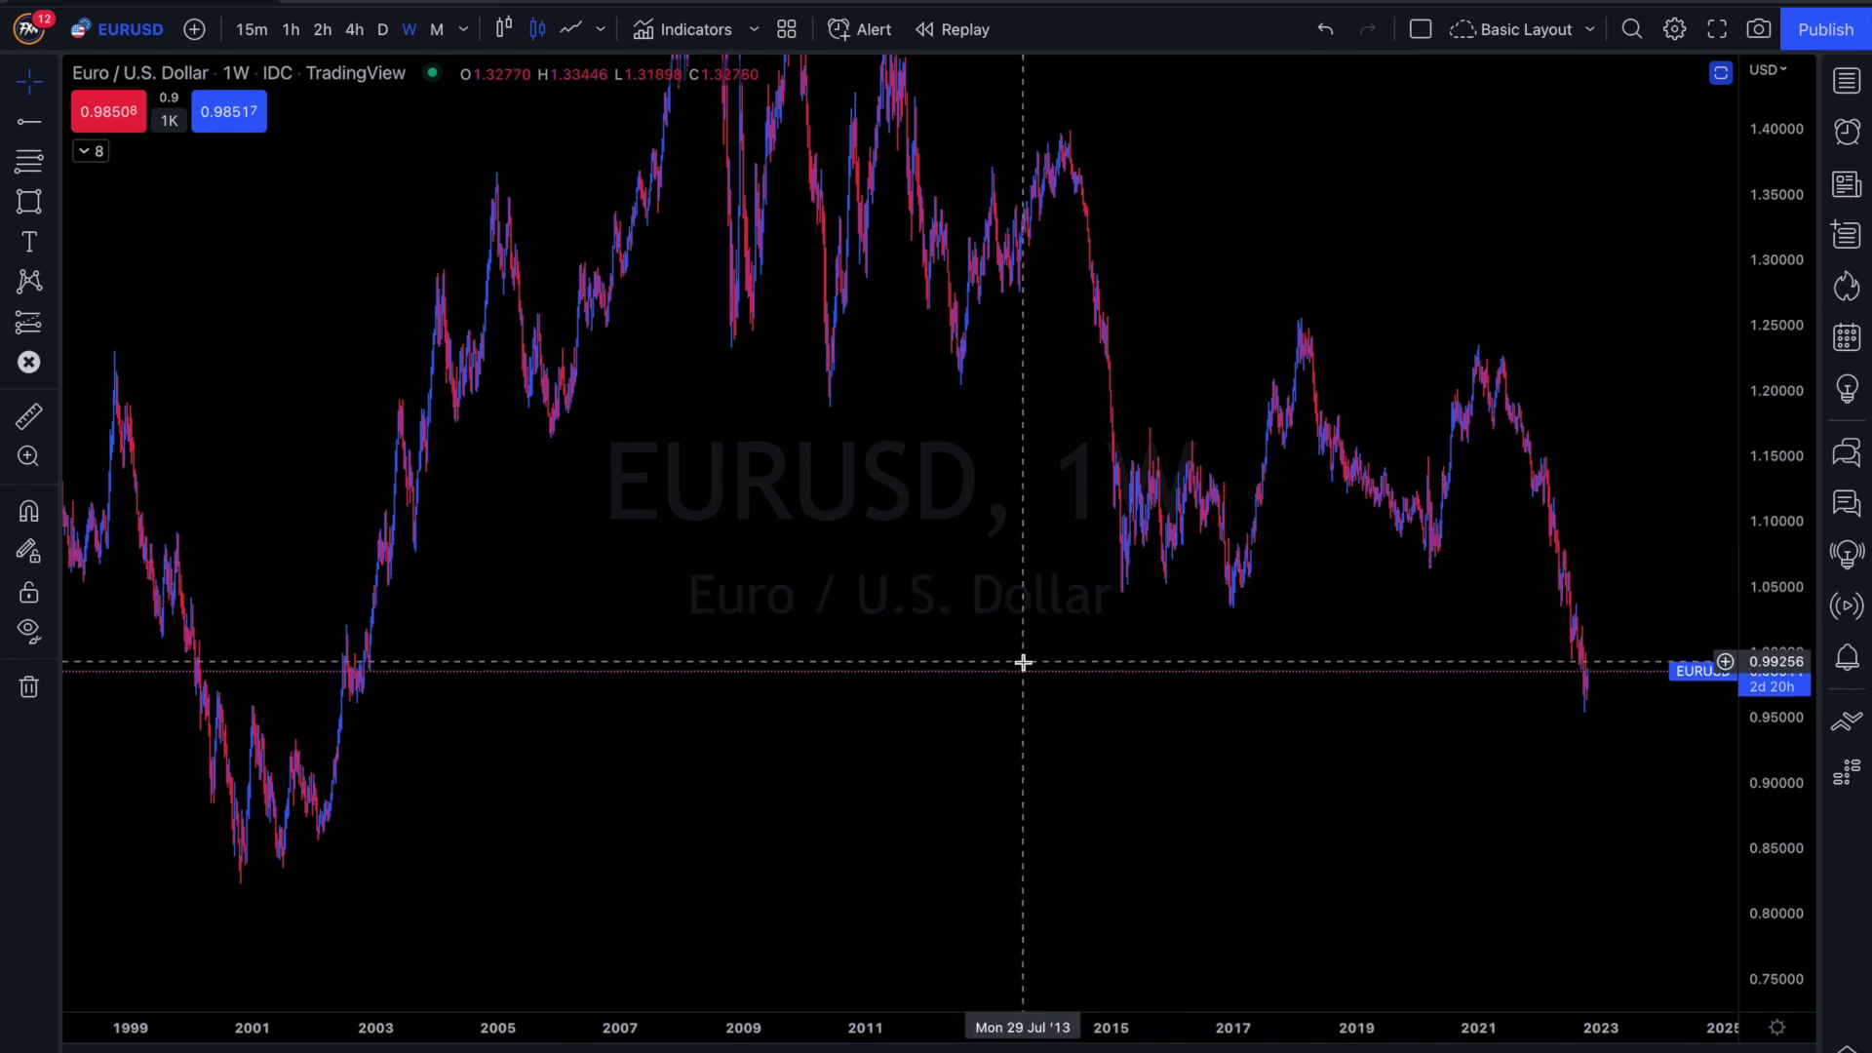
key("alt+t")
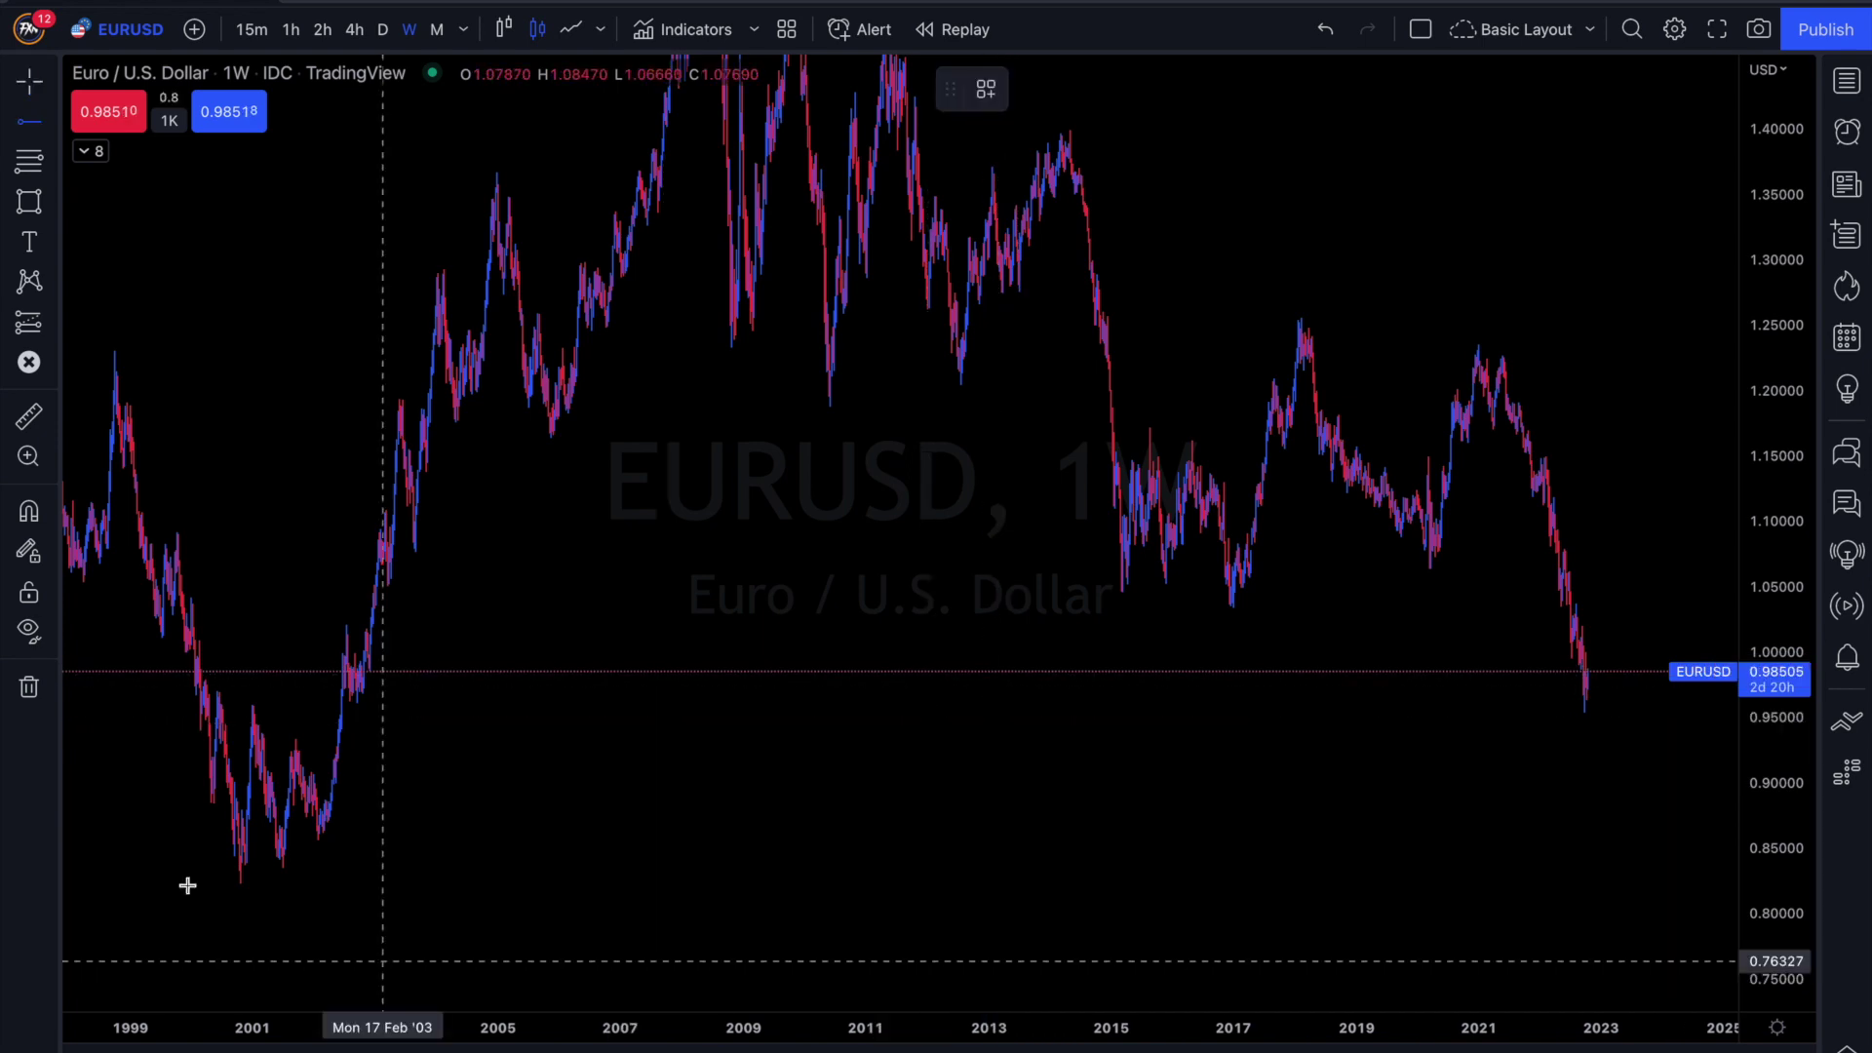
left_click(188, 870)
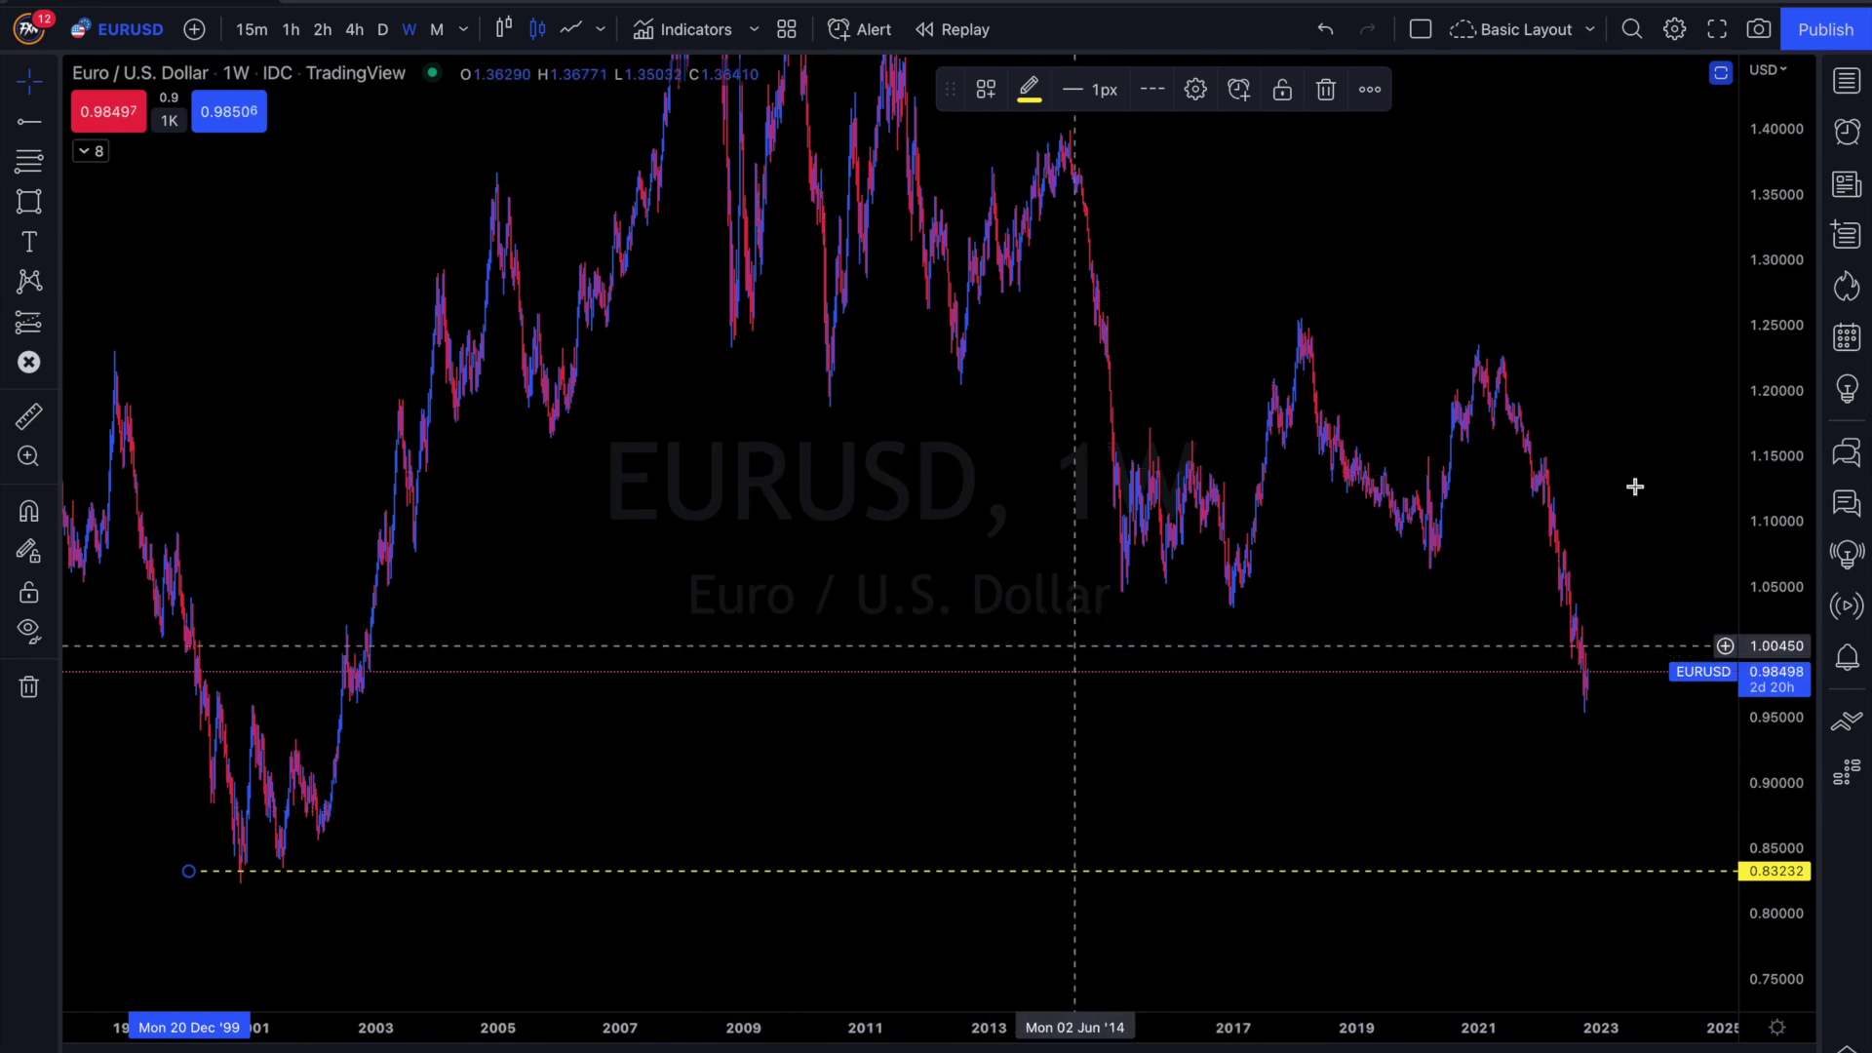
Step: Measure the price distance from the current price level down to the horizontal ray, and dismiss the measurement
left_click_drag(1784, 343, 1307, 848)
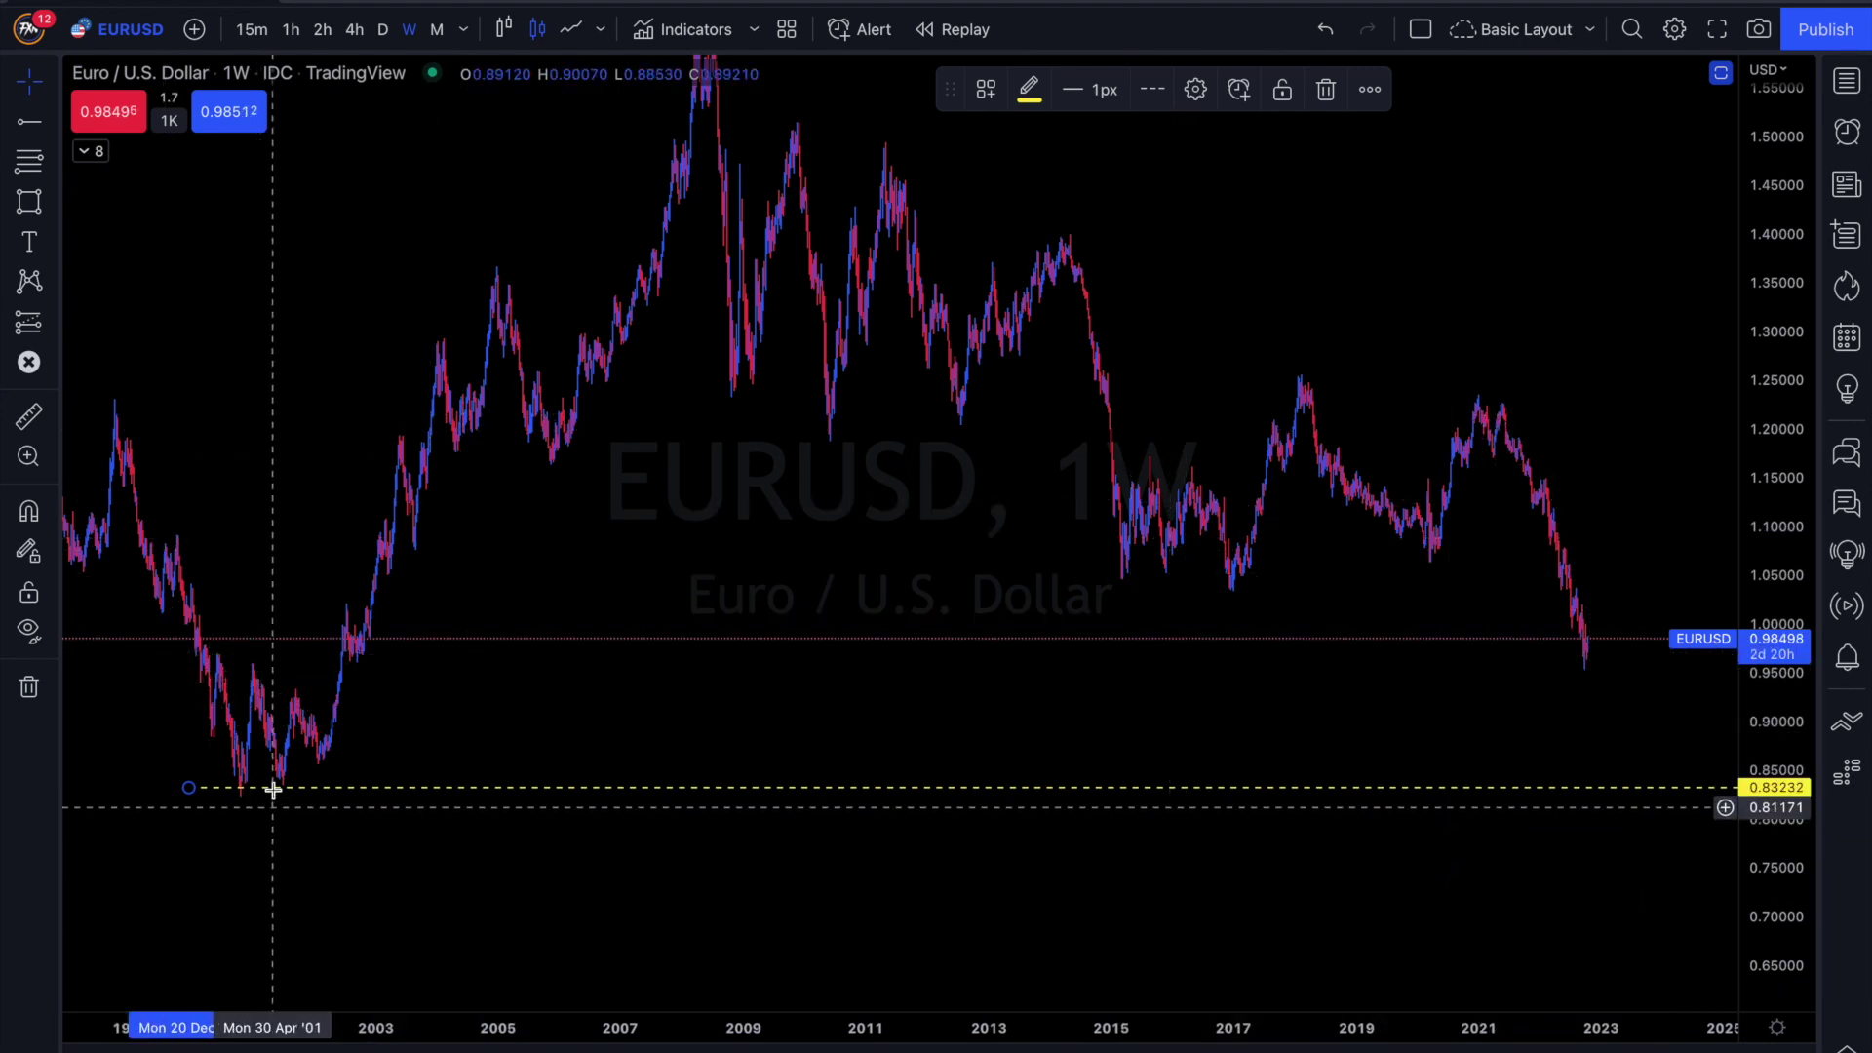
left_click(40, 415)
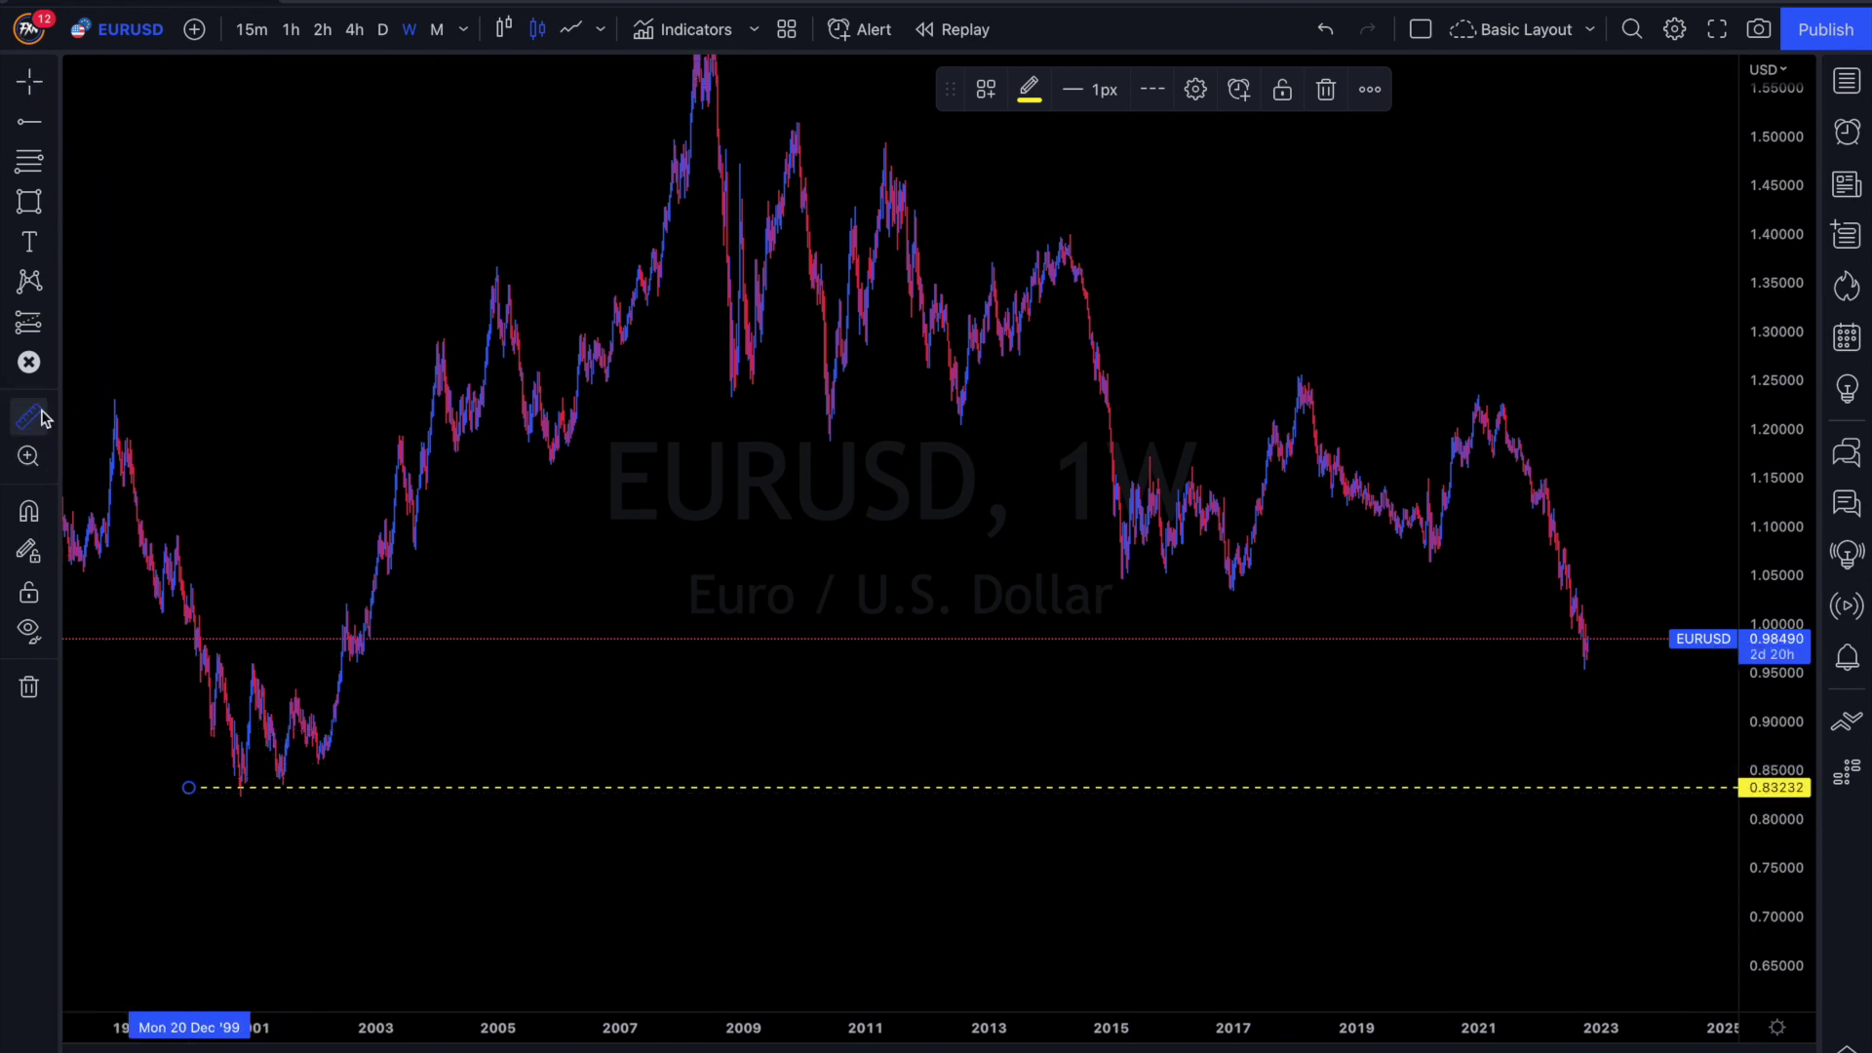
left_click(1485, 651)
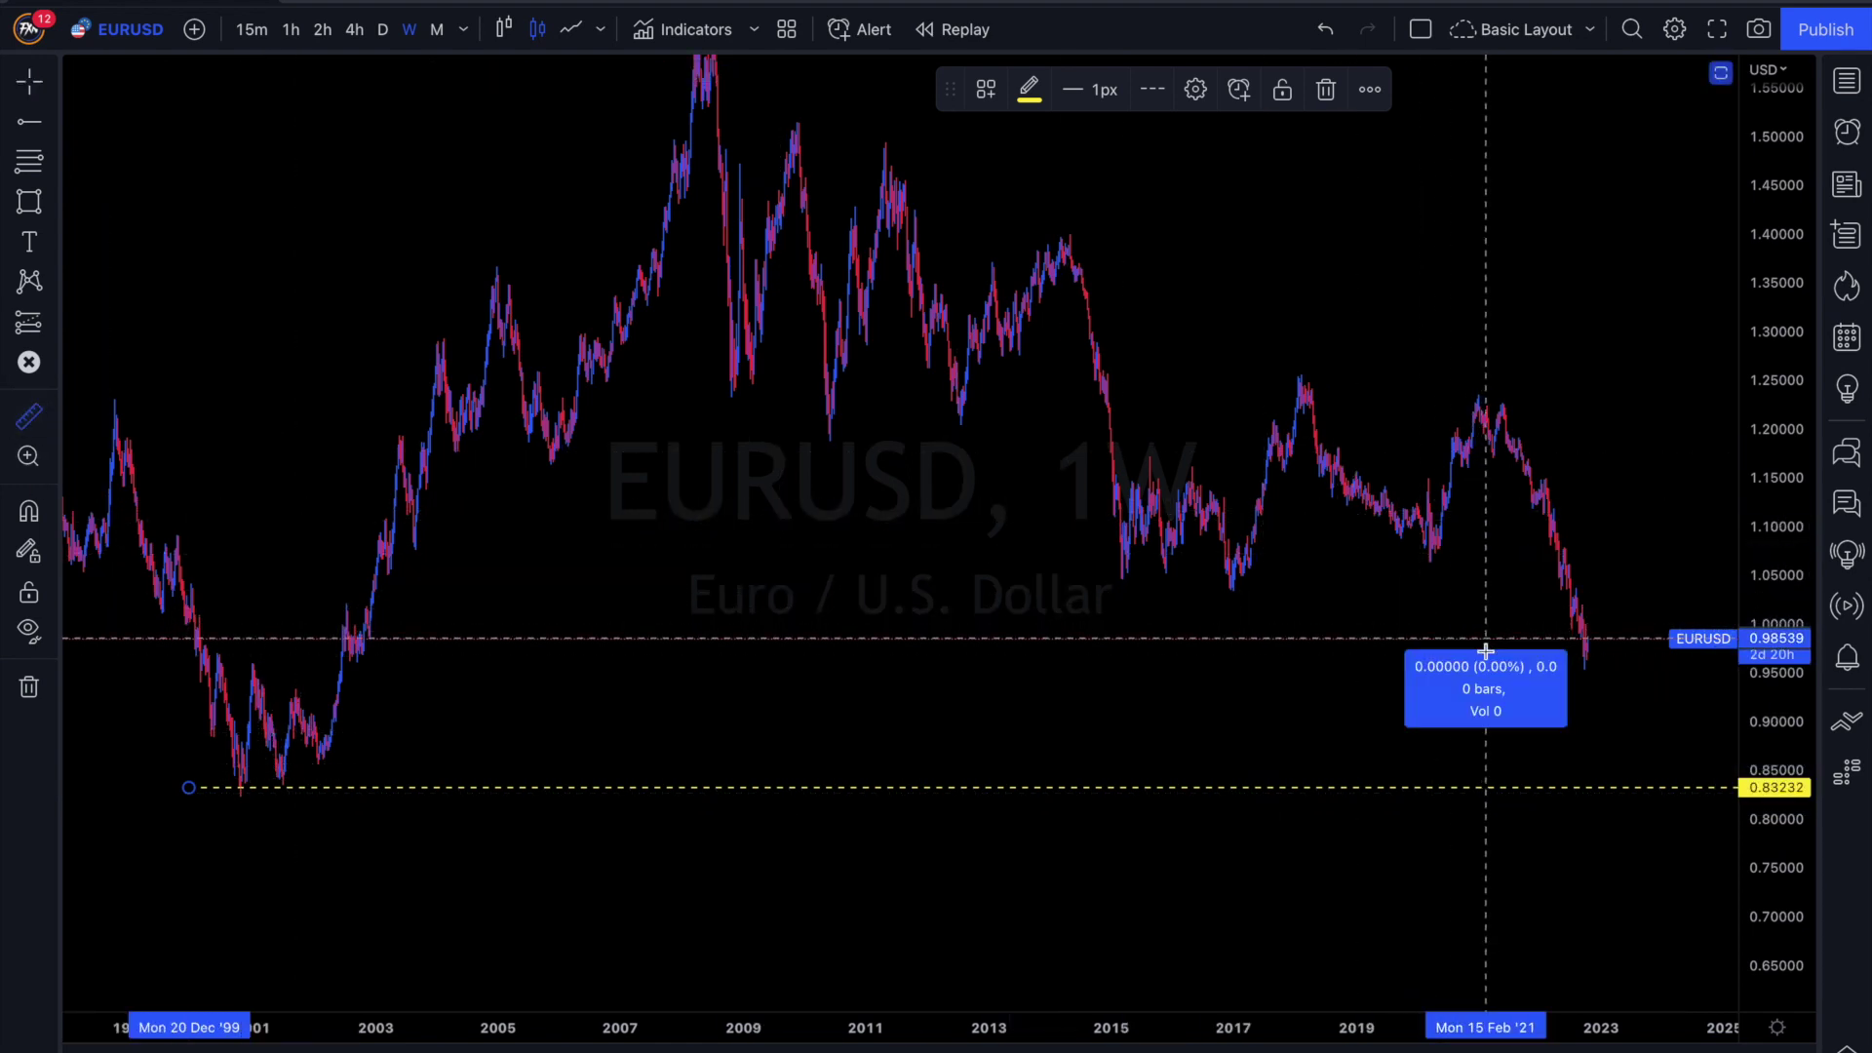
left_click(1537, 785)
left_click(1365, 741)
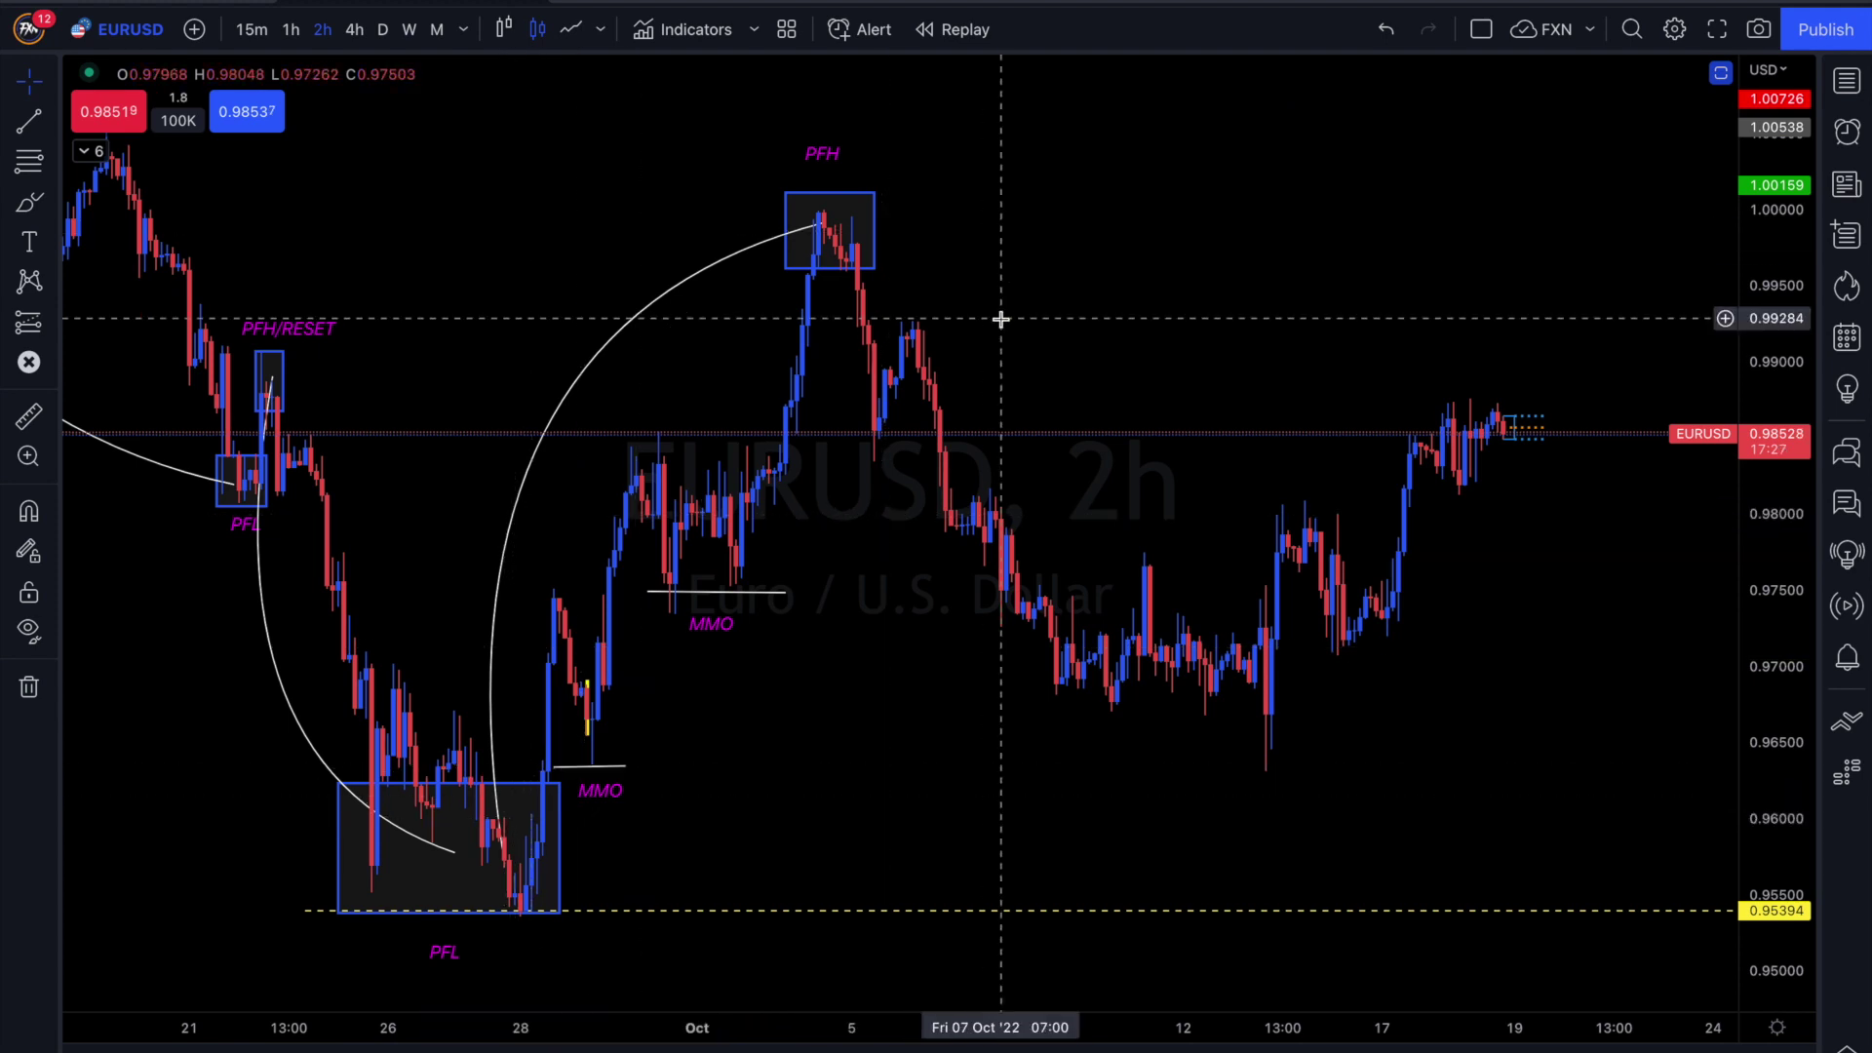
Step: Highlight the mid-October lows at about 0.968 on the 2-hour chart, and delete that highlight
left_click_drag(1150, 418, 1105, 509)
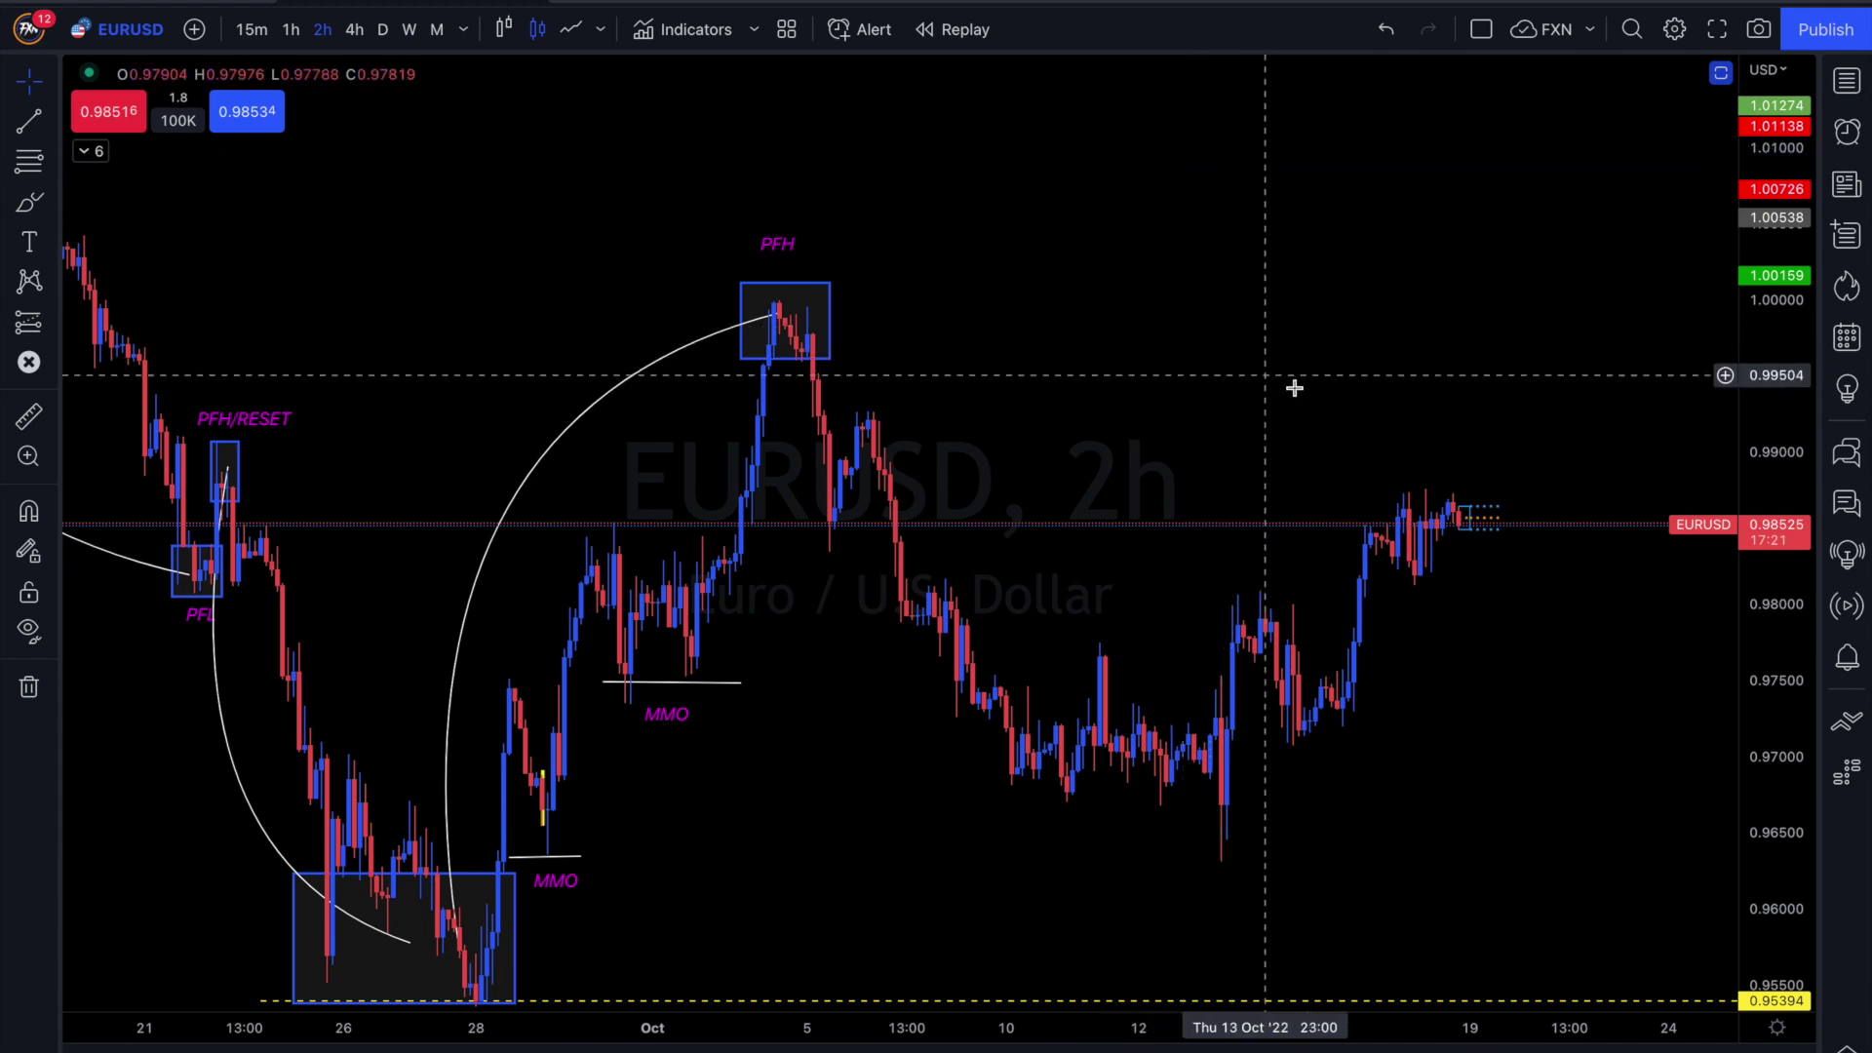
scroll(1295, 387, "down", 1)
scroll(1557, 391, "down", 3)
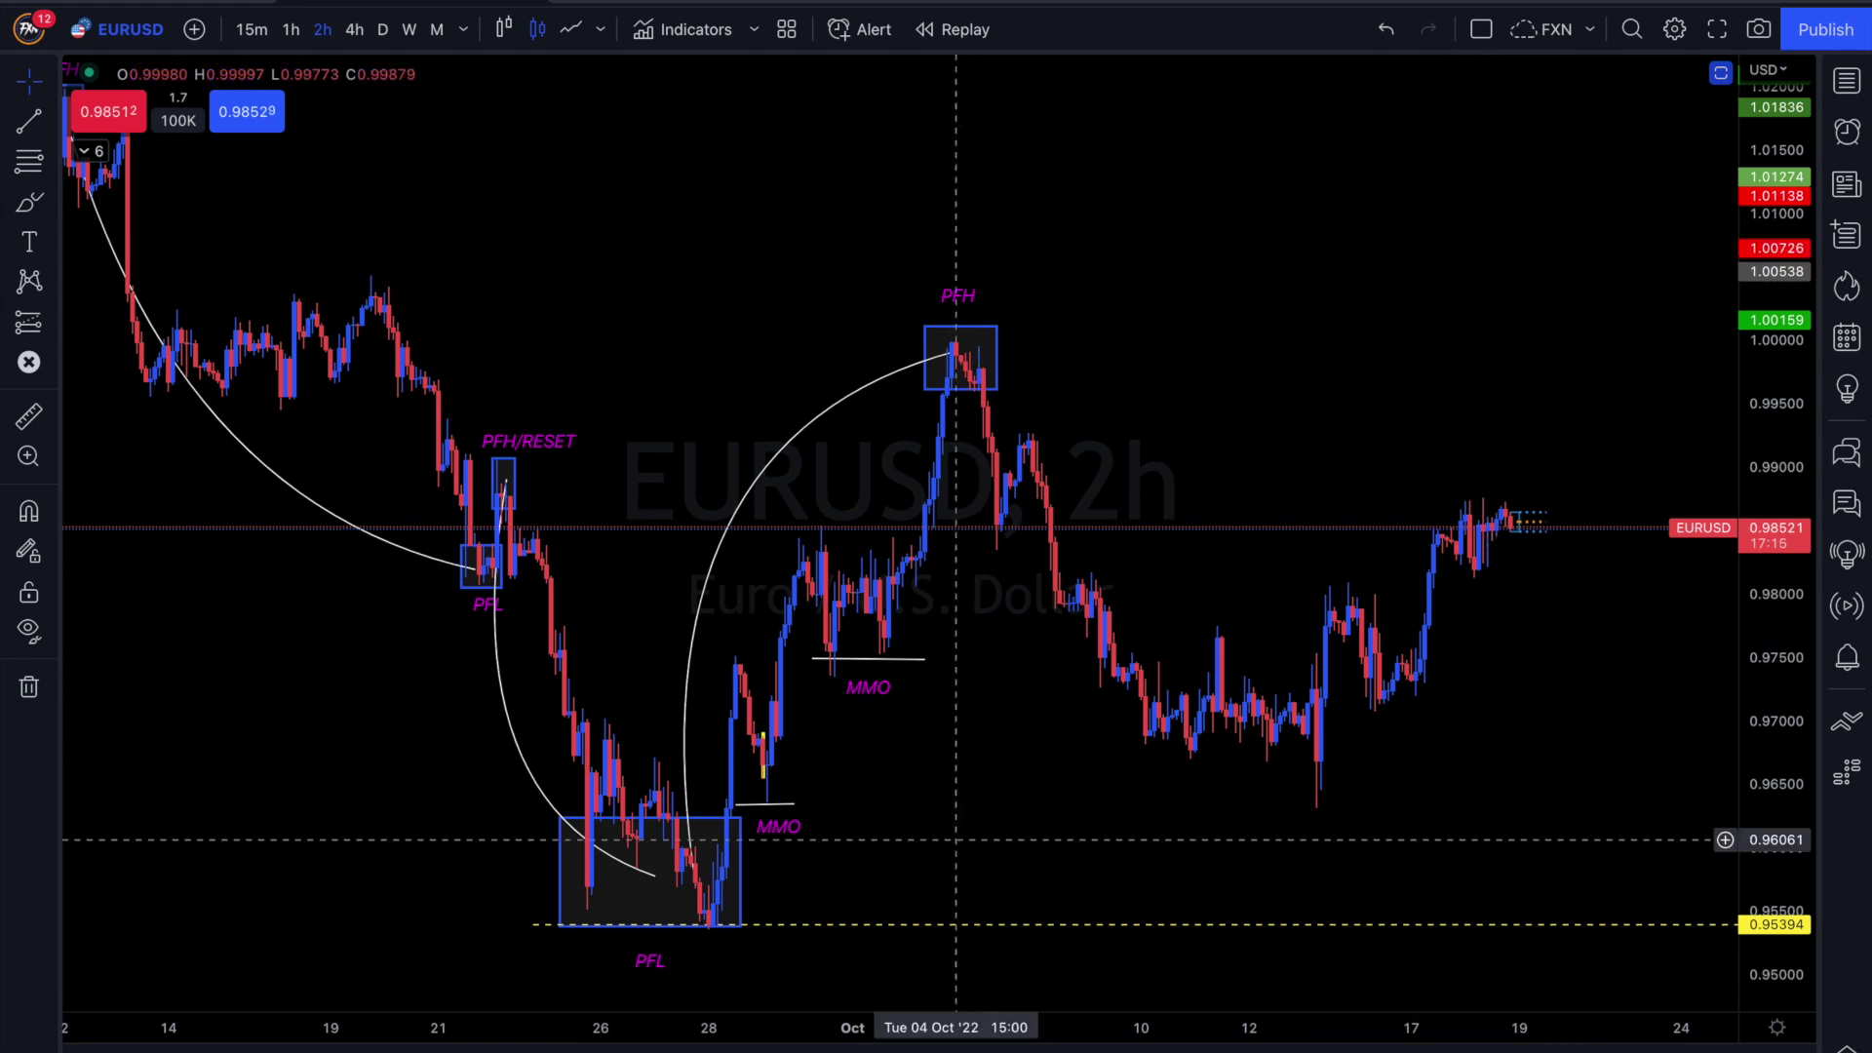
key("alt+b")
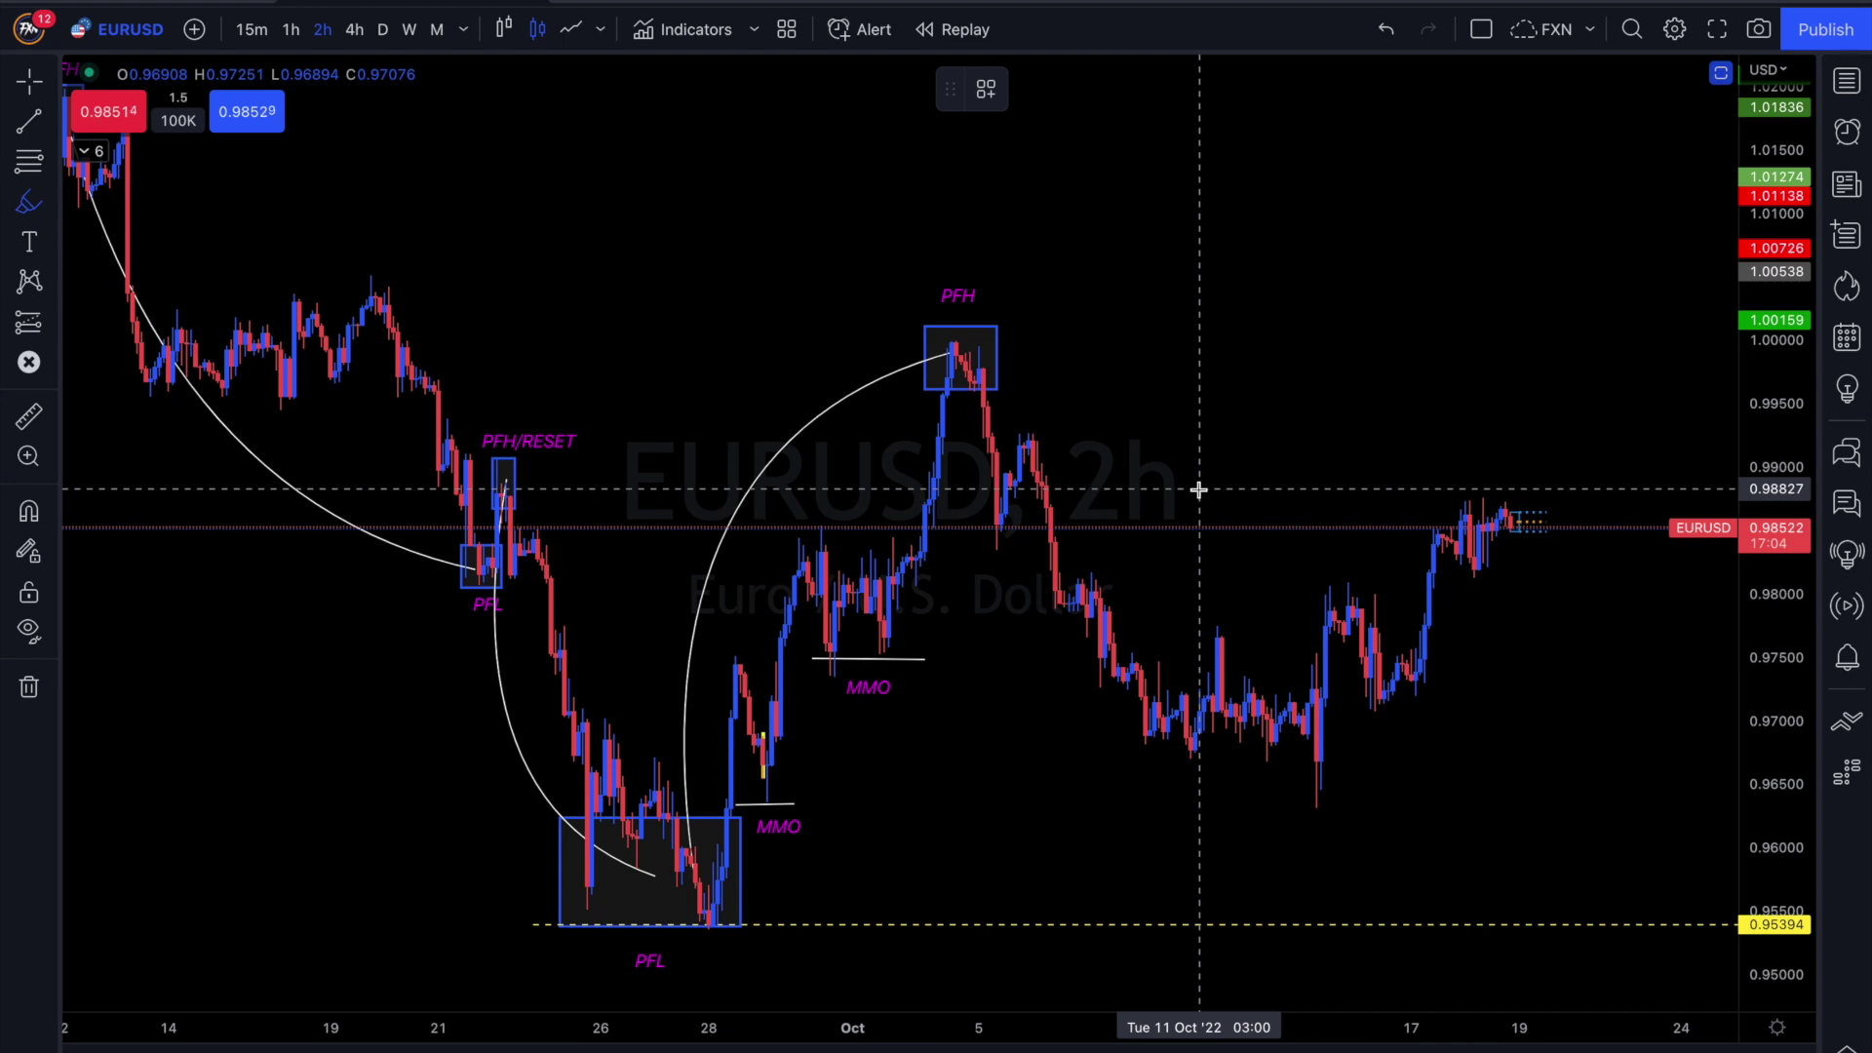
left_click_drag(1123, 748, 1450, 745)
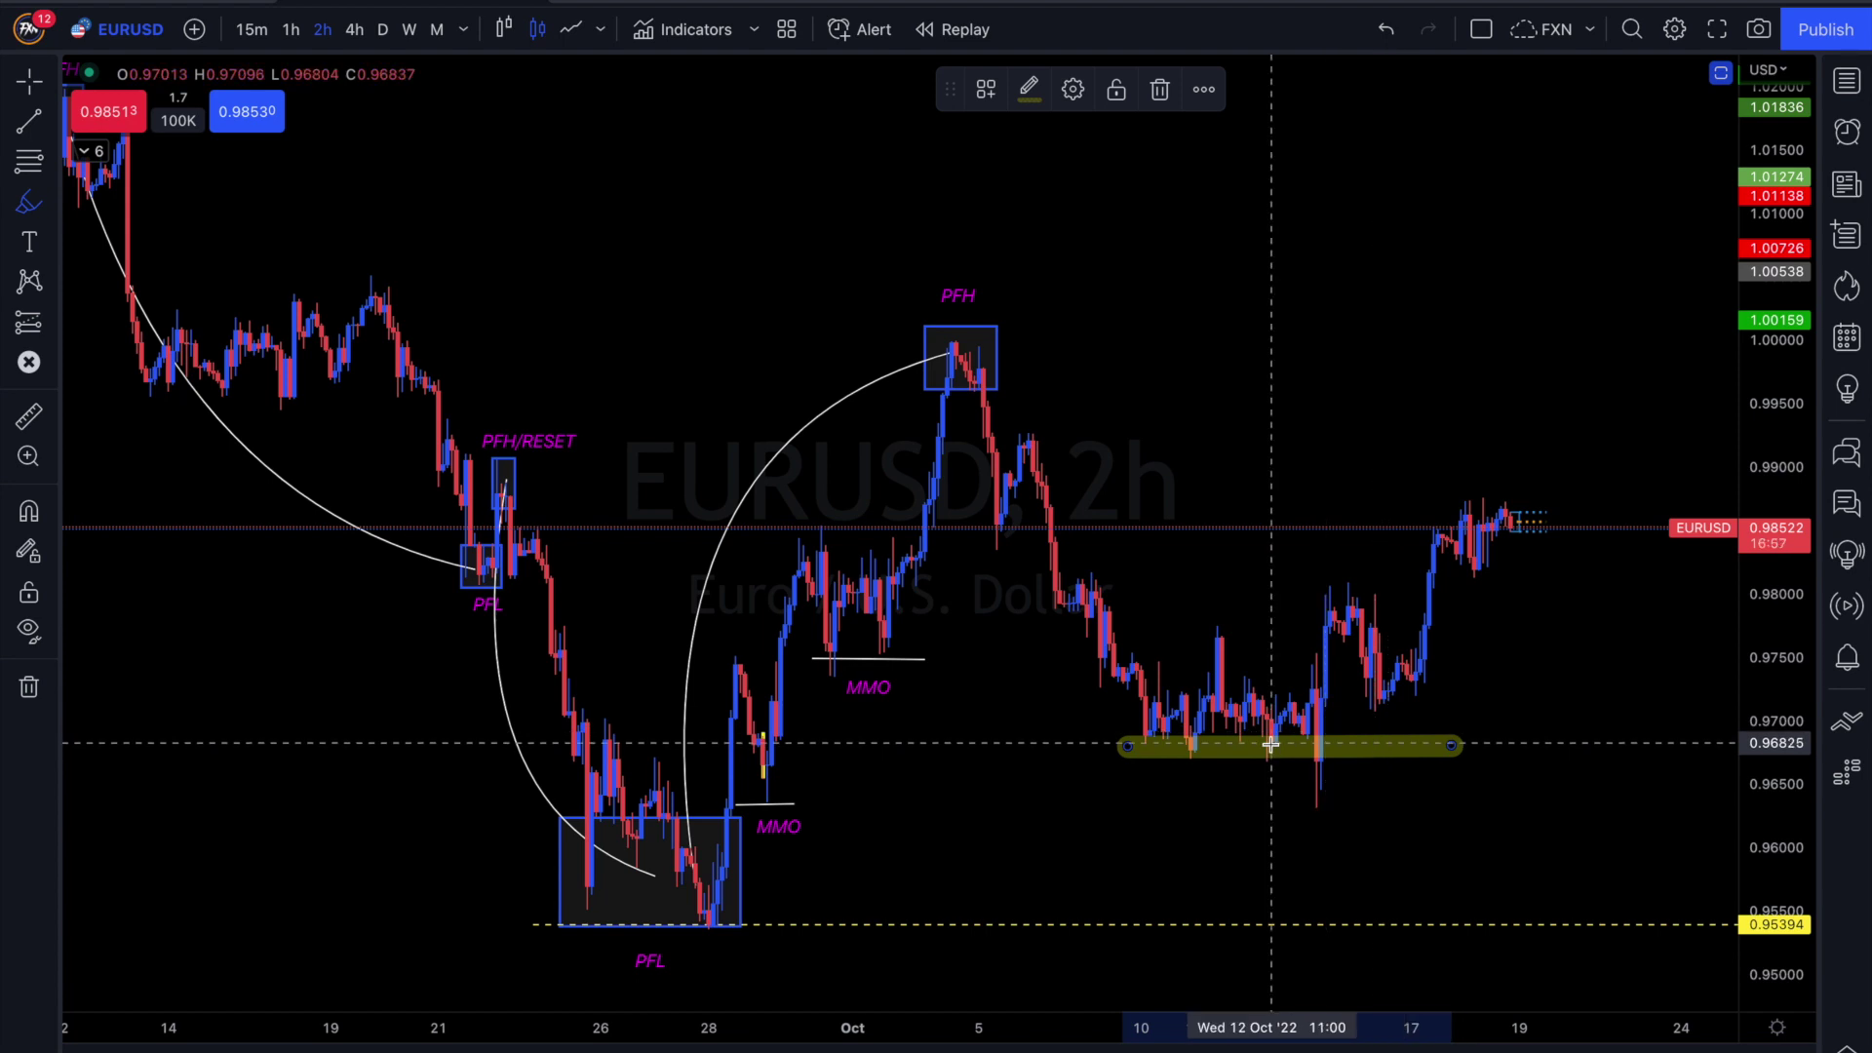
left_click(1158, 91)
left_click(27, 82)
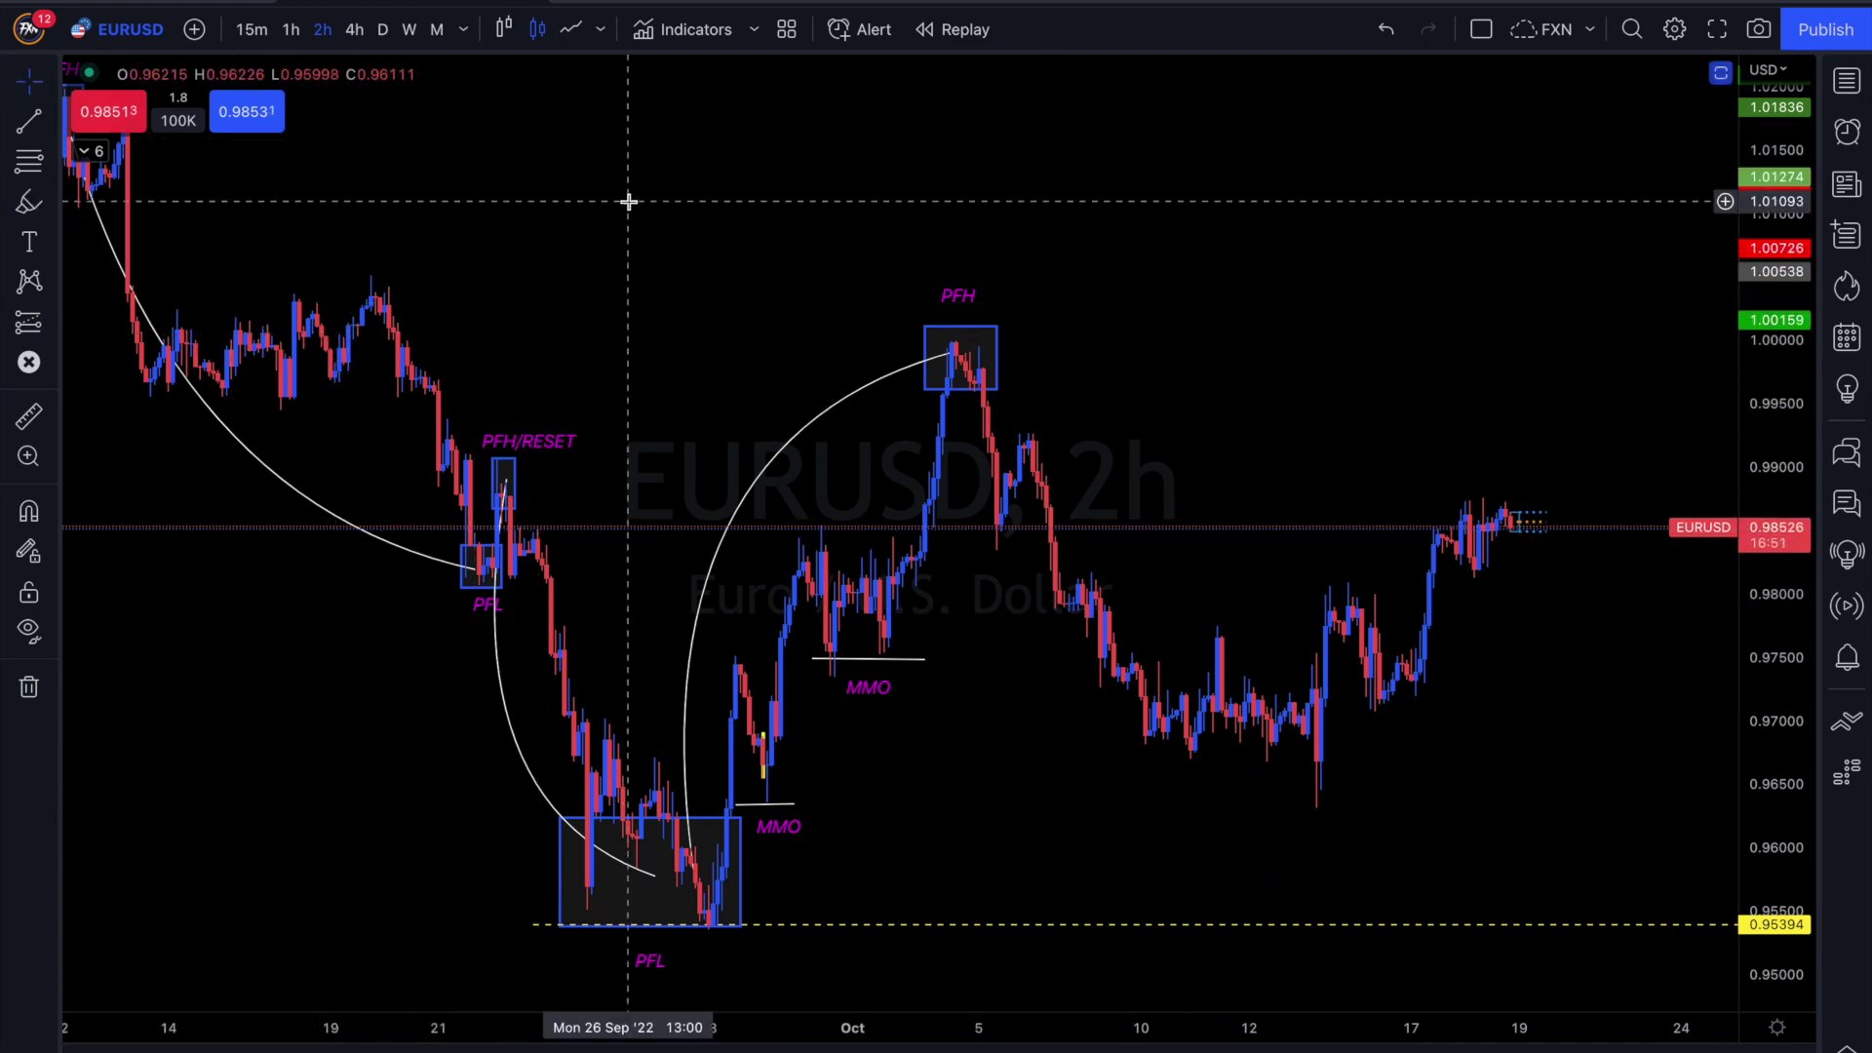
Step: Highlight the mid-September highs at about 1.002 and the 12 September PFH double top at about 1.018
left_click_drag(669, 237, 881, 316)
key("alt+b")
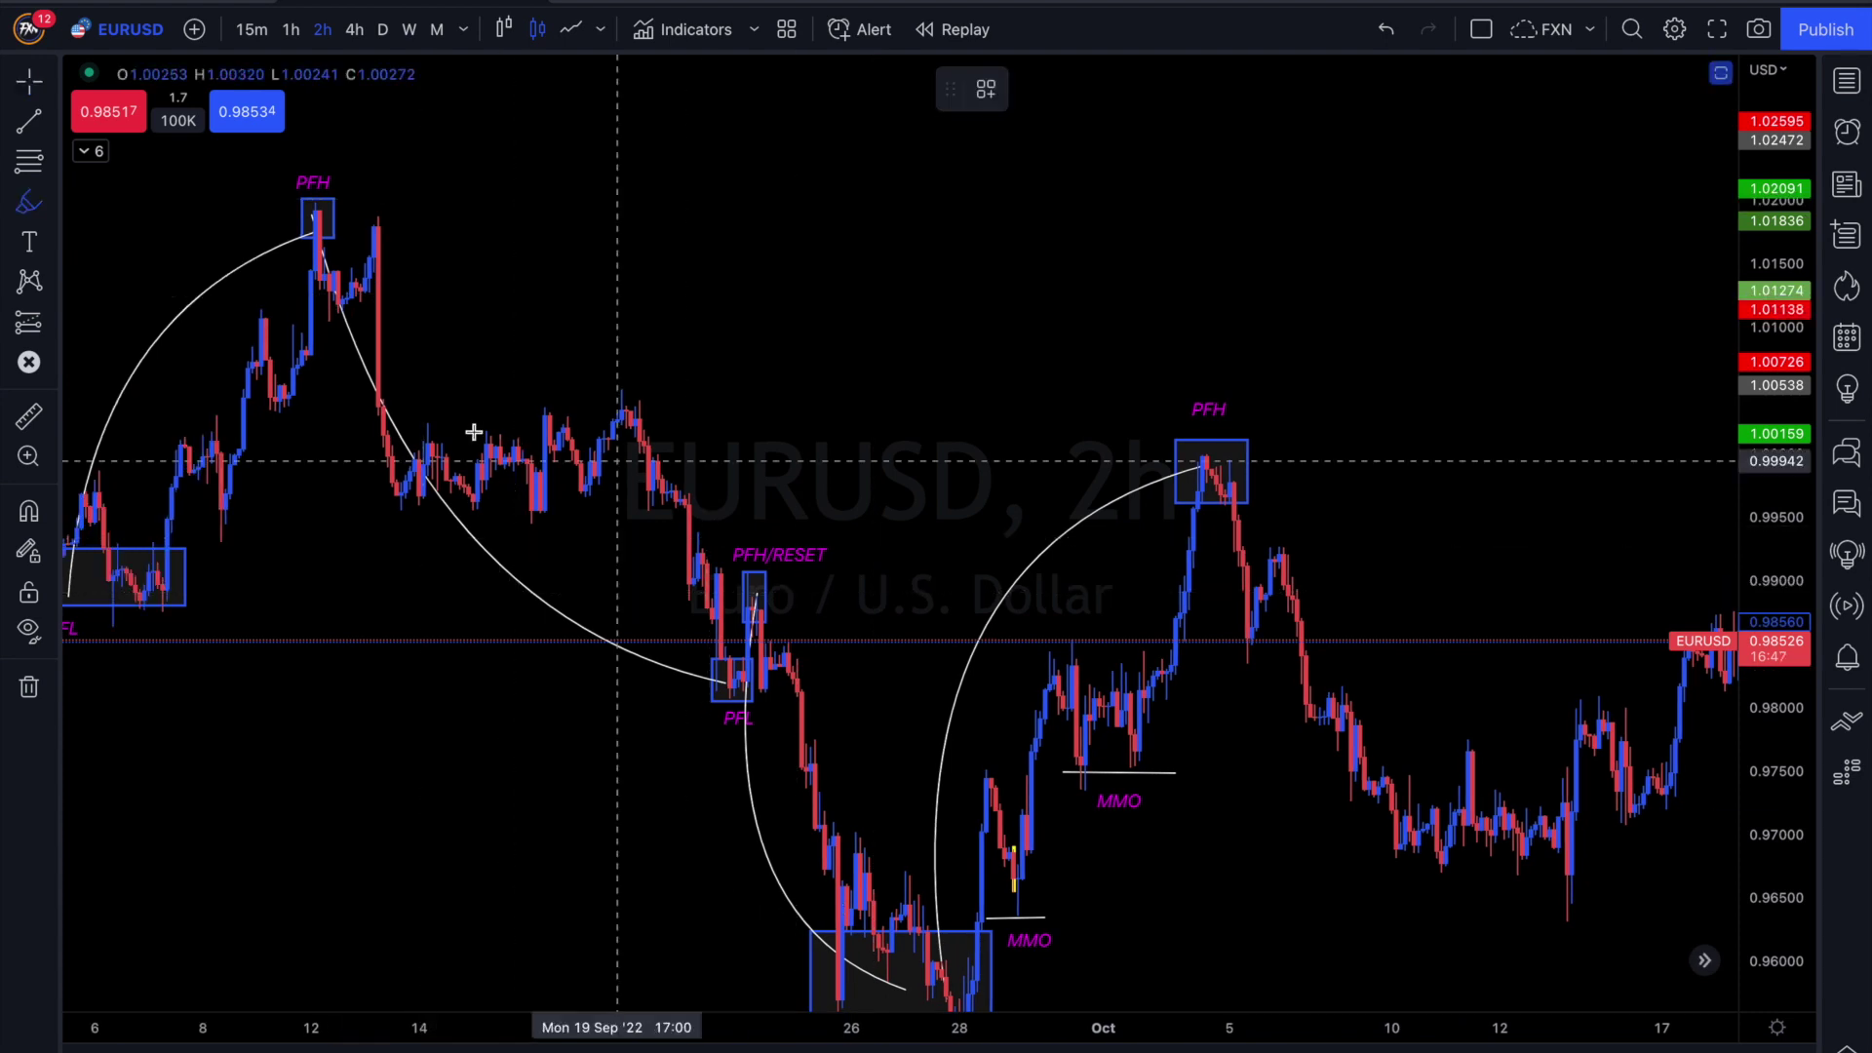
left_click_drag(396, 425, 716, 426)
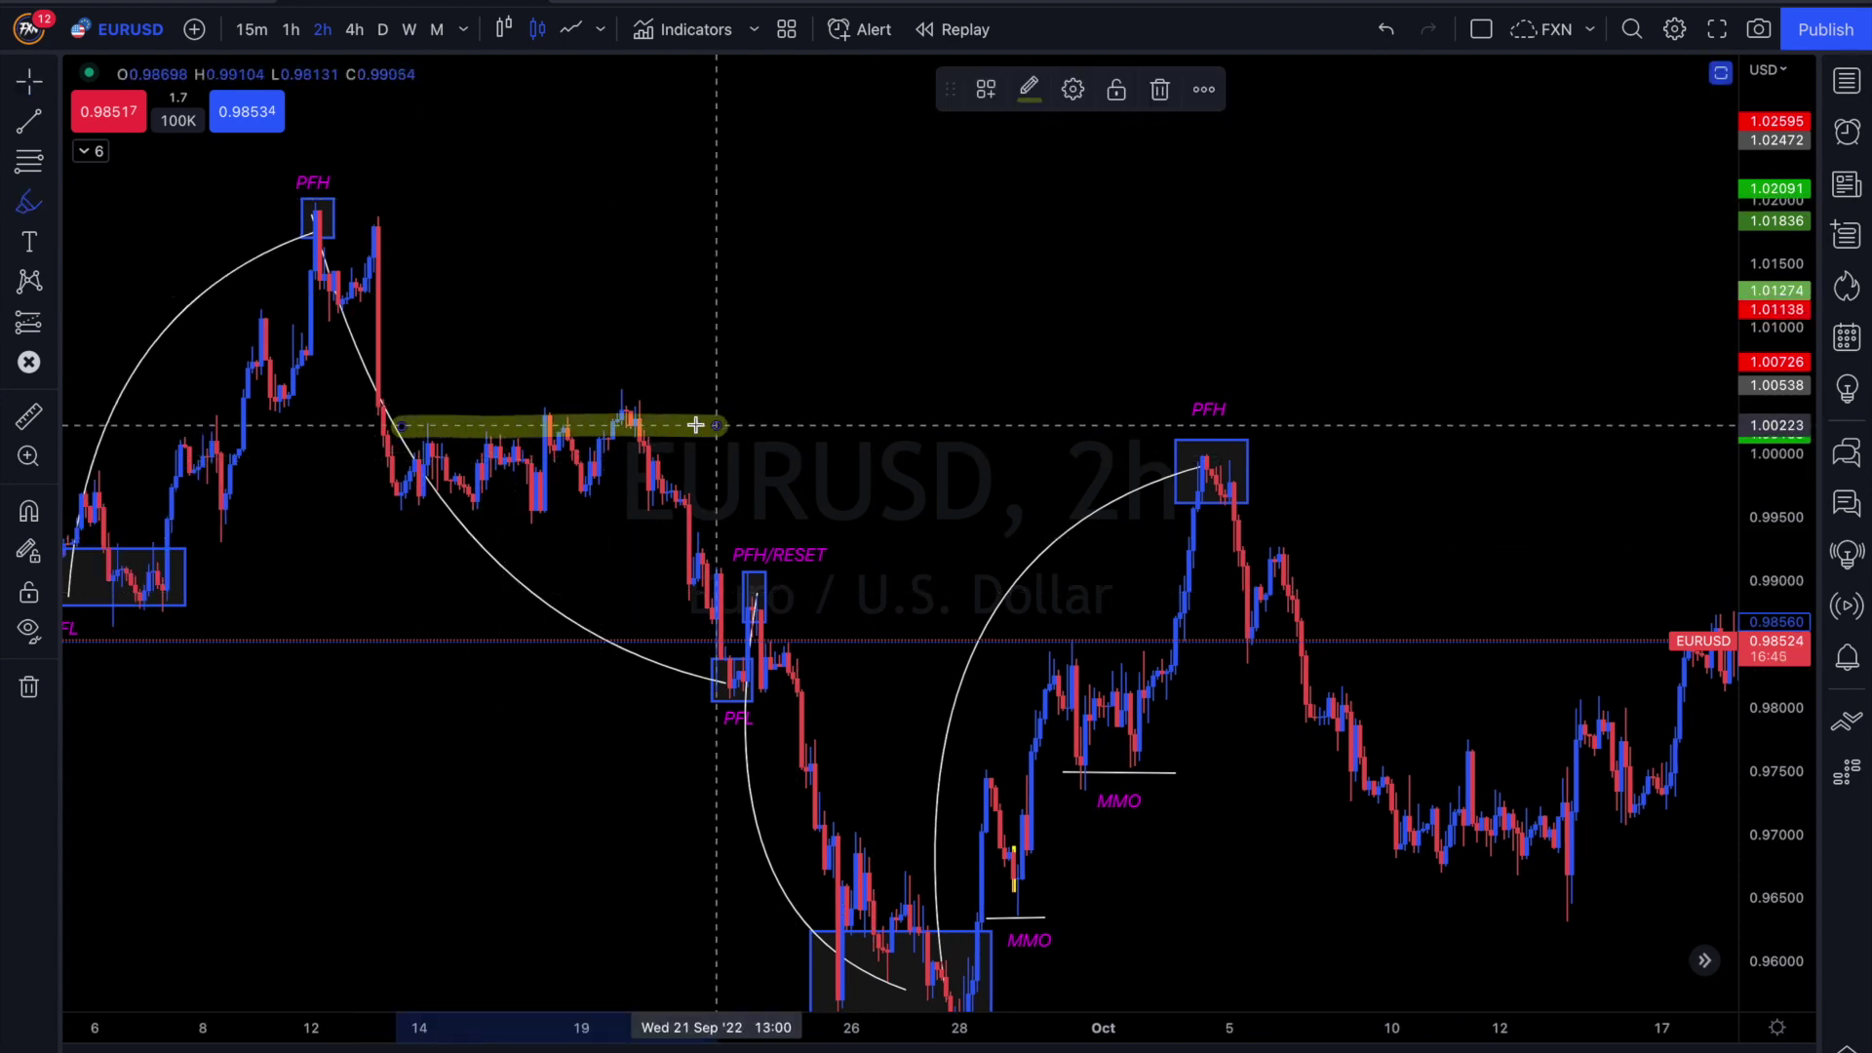
left_click_drag(246, 223, 573, 225)
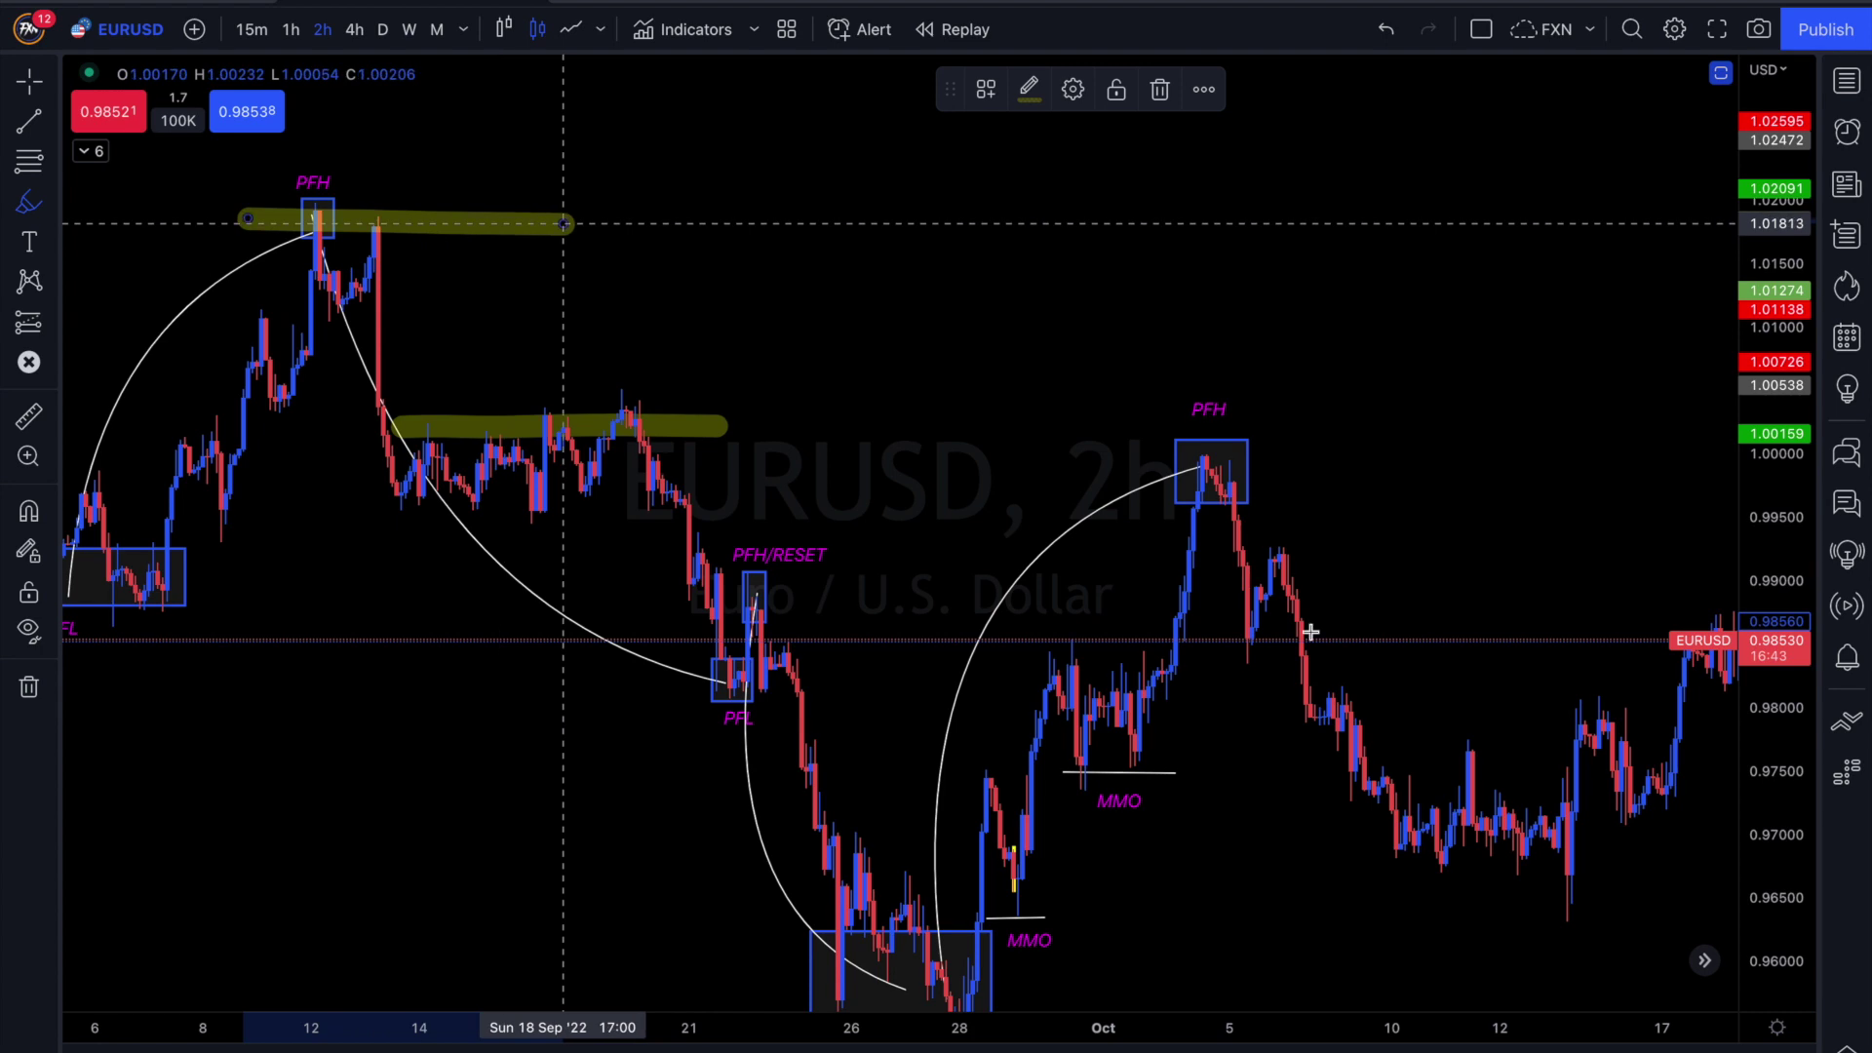
Step: Highlight the early-October high inside the PFH box, delete that highlight and leave the highlighter
left_click_drag(1175, 458, 1290, 459)
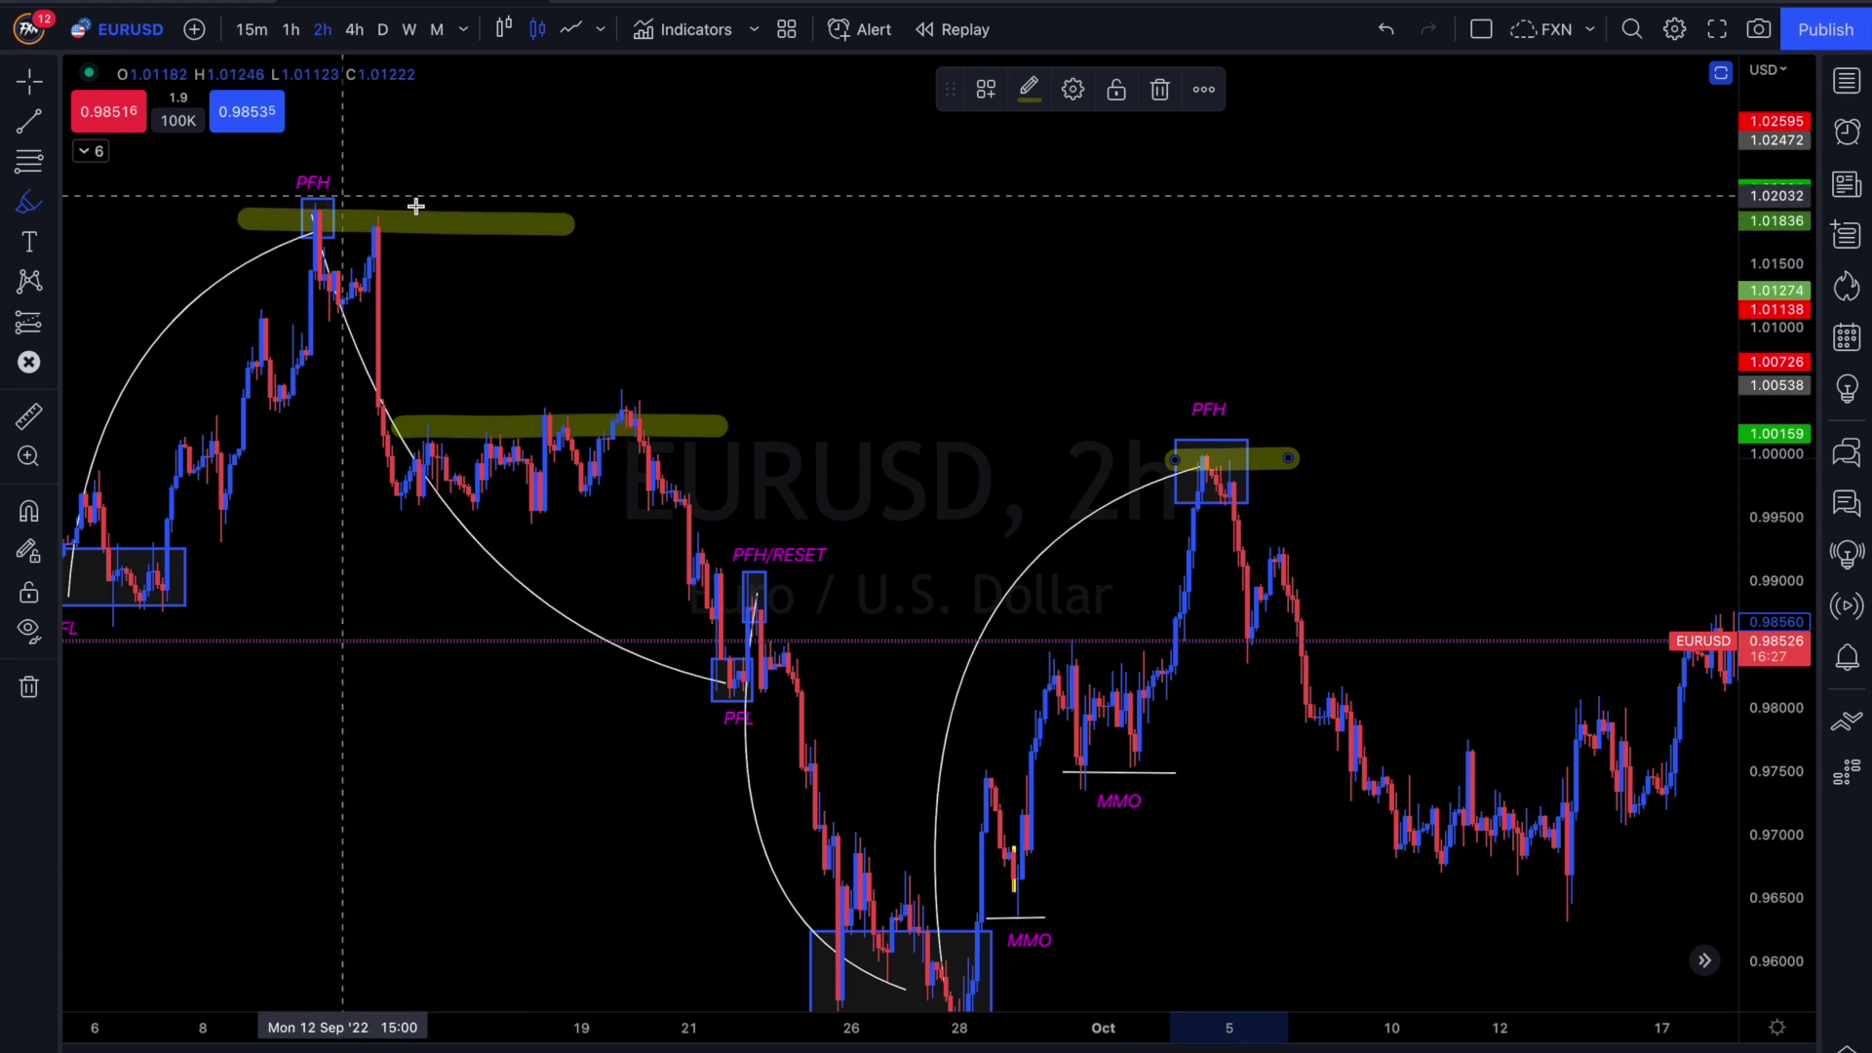
left_click(1159, 90)
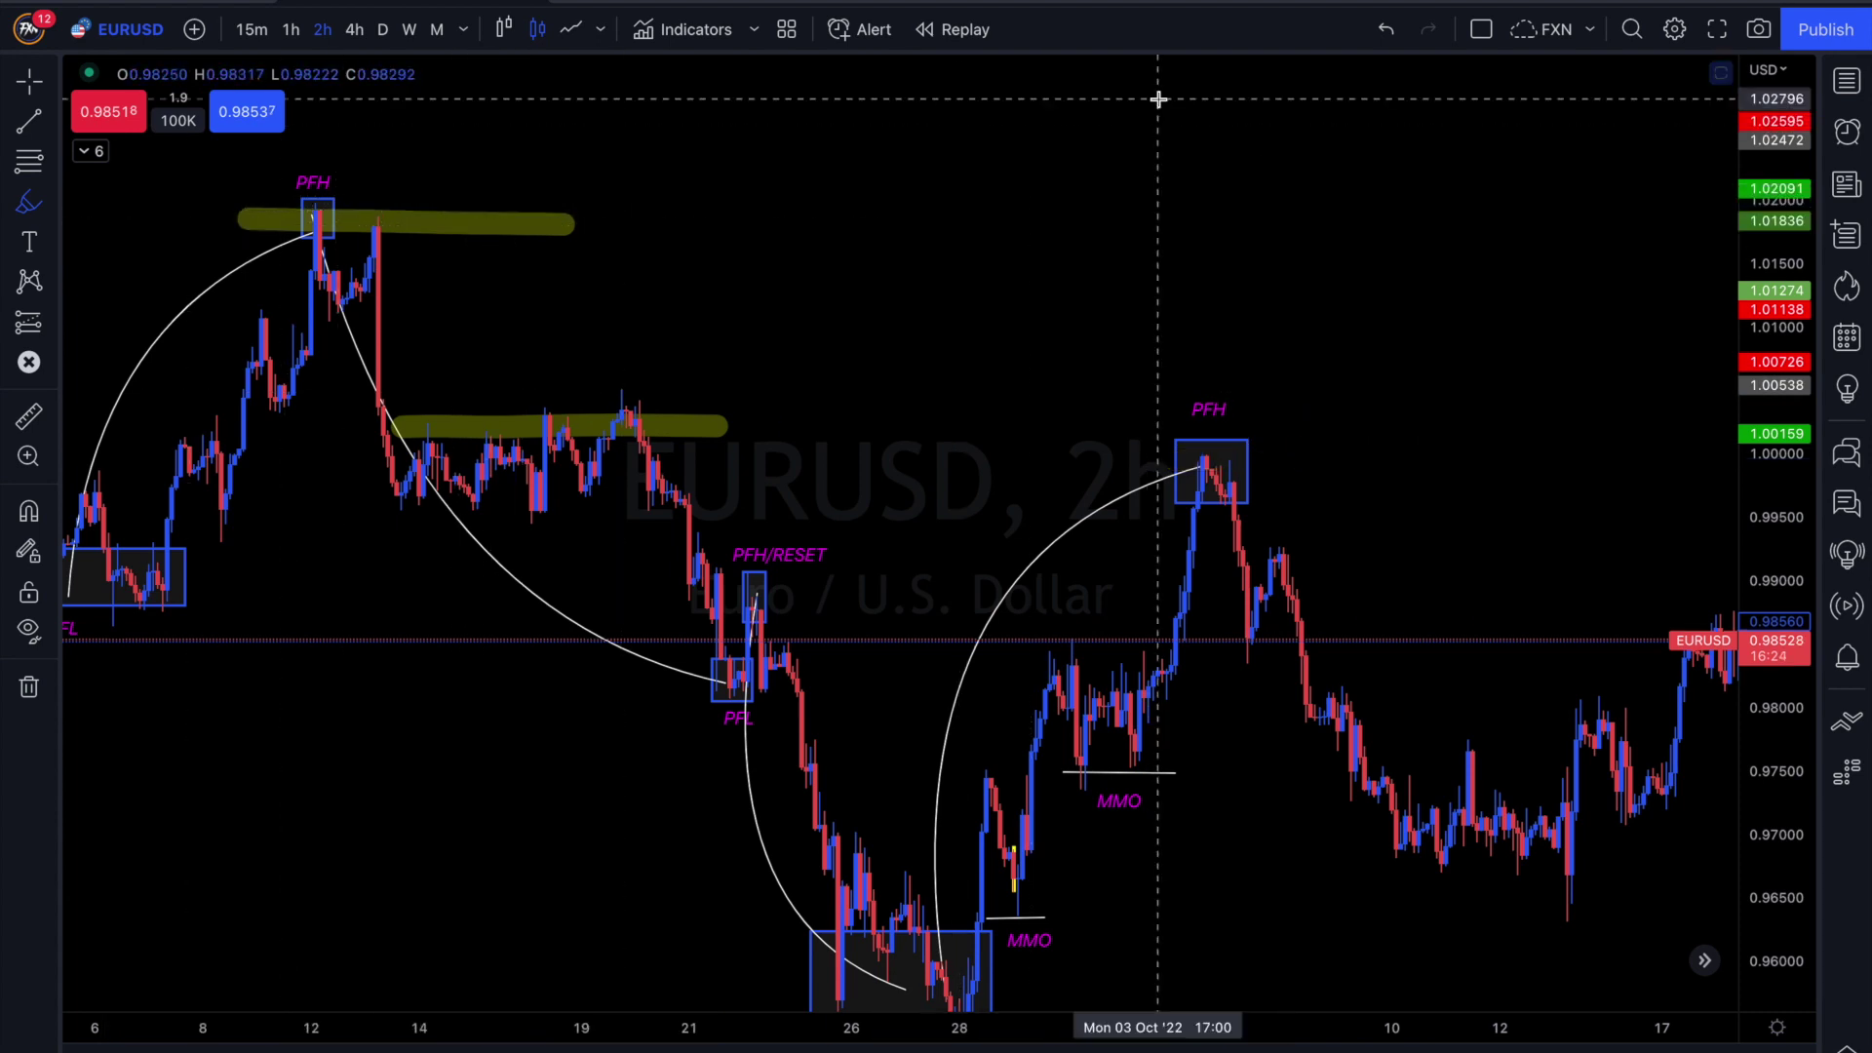
key("Escape")
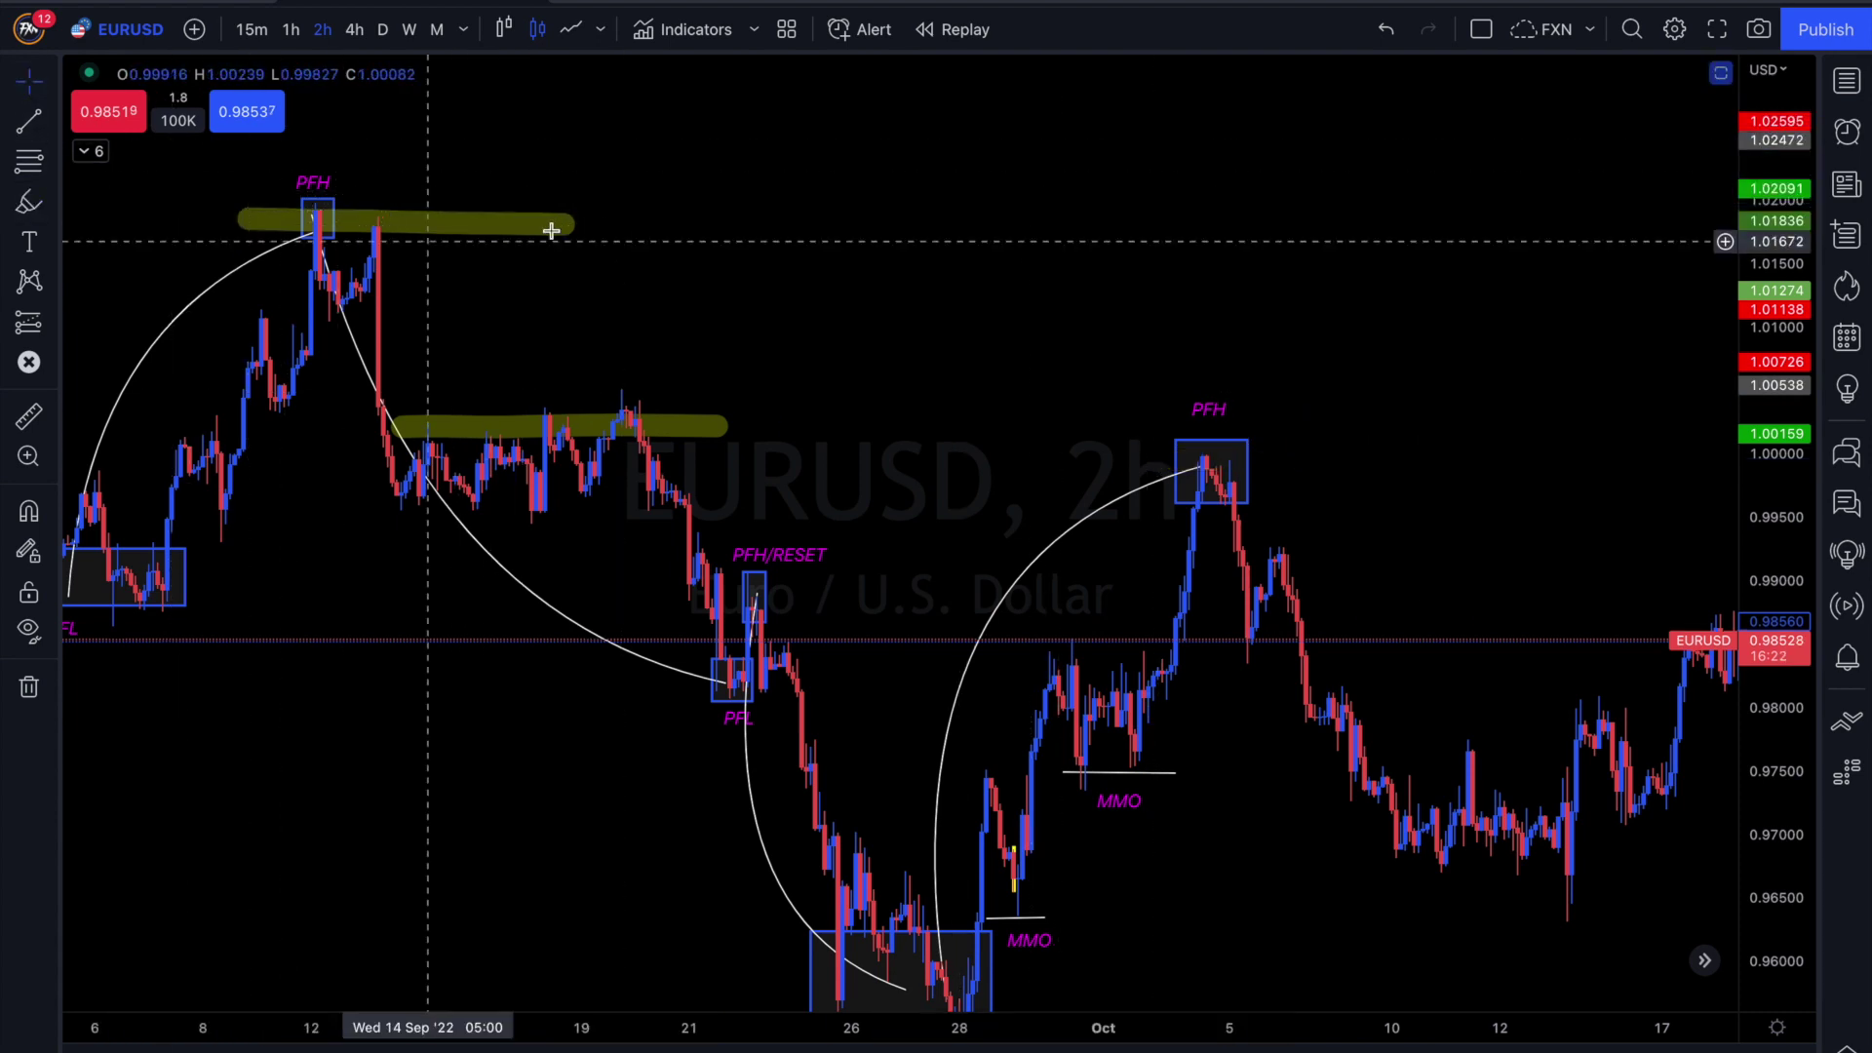
Step: Delete the highlights on the 12 September PFH double top and the mid-September highs
left_click(551, 230)
key("Delete")
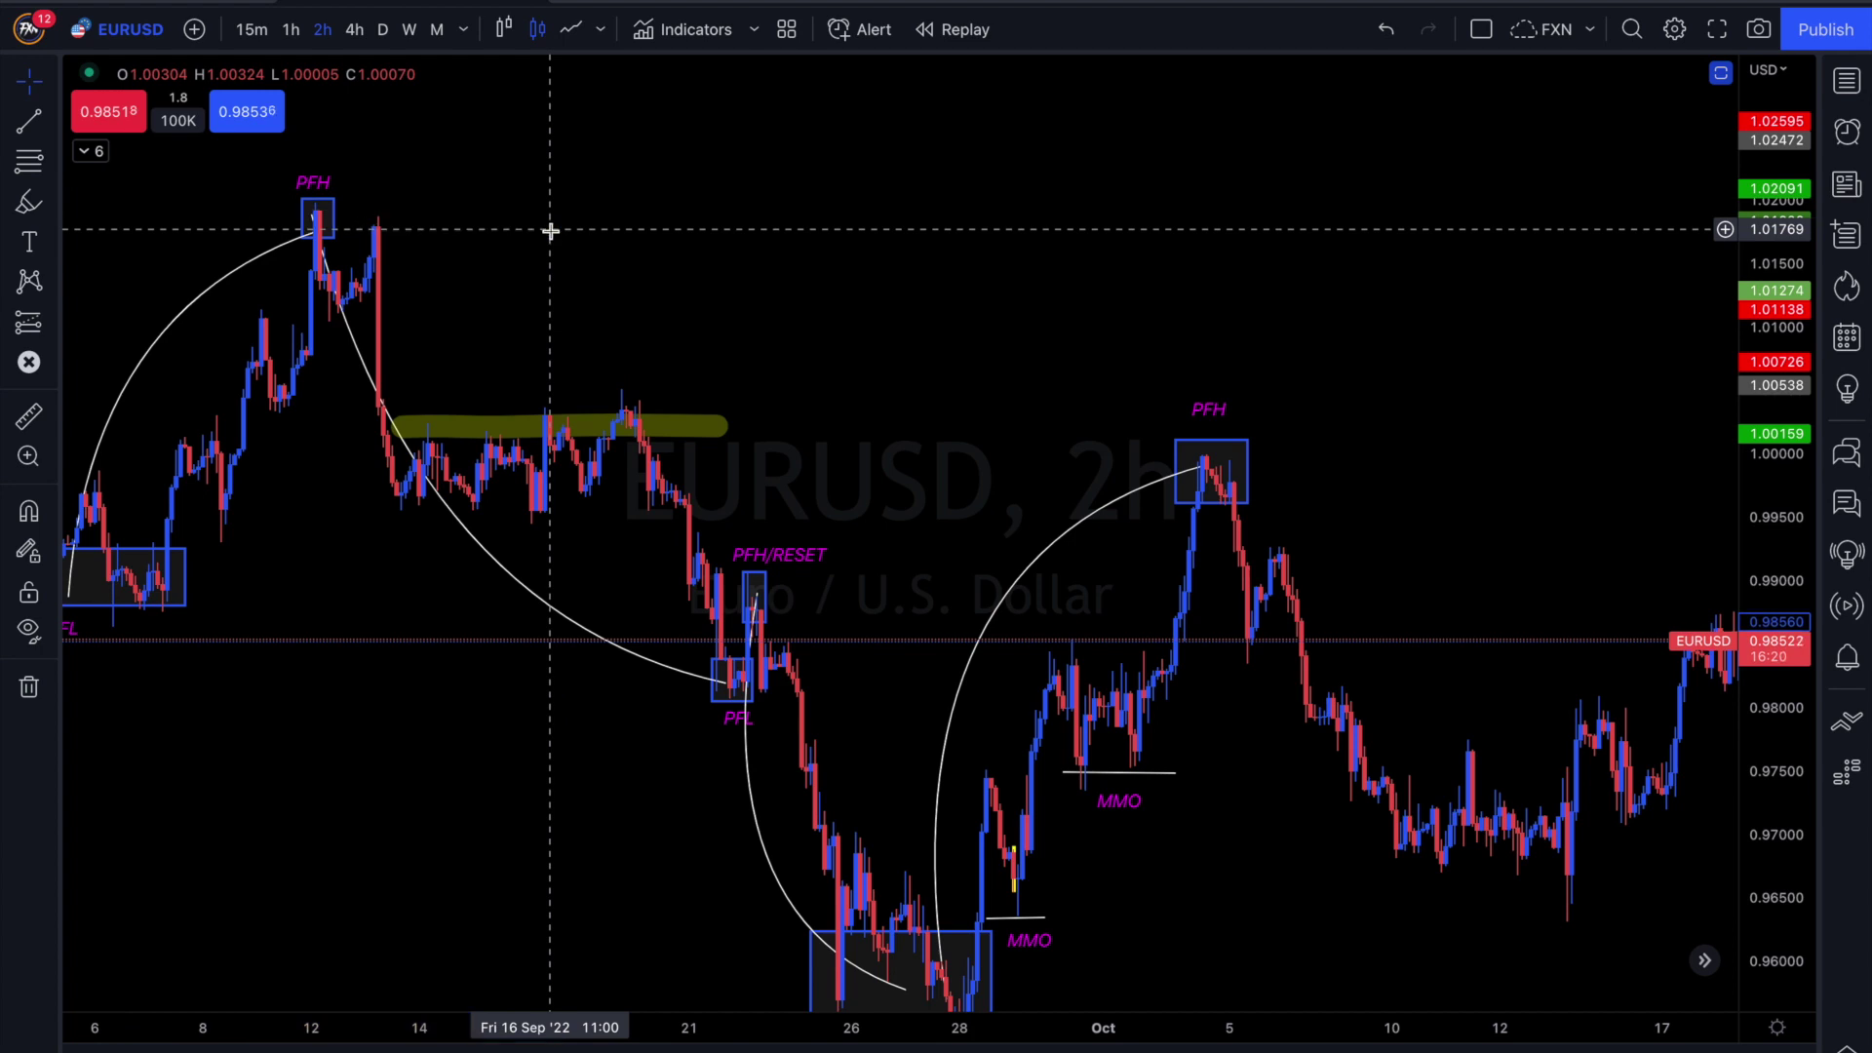
left_click(466, 424)
key("Delete")
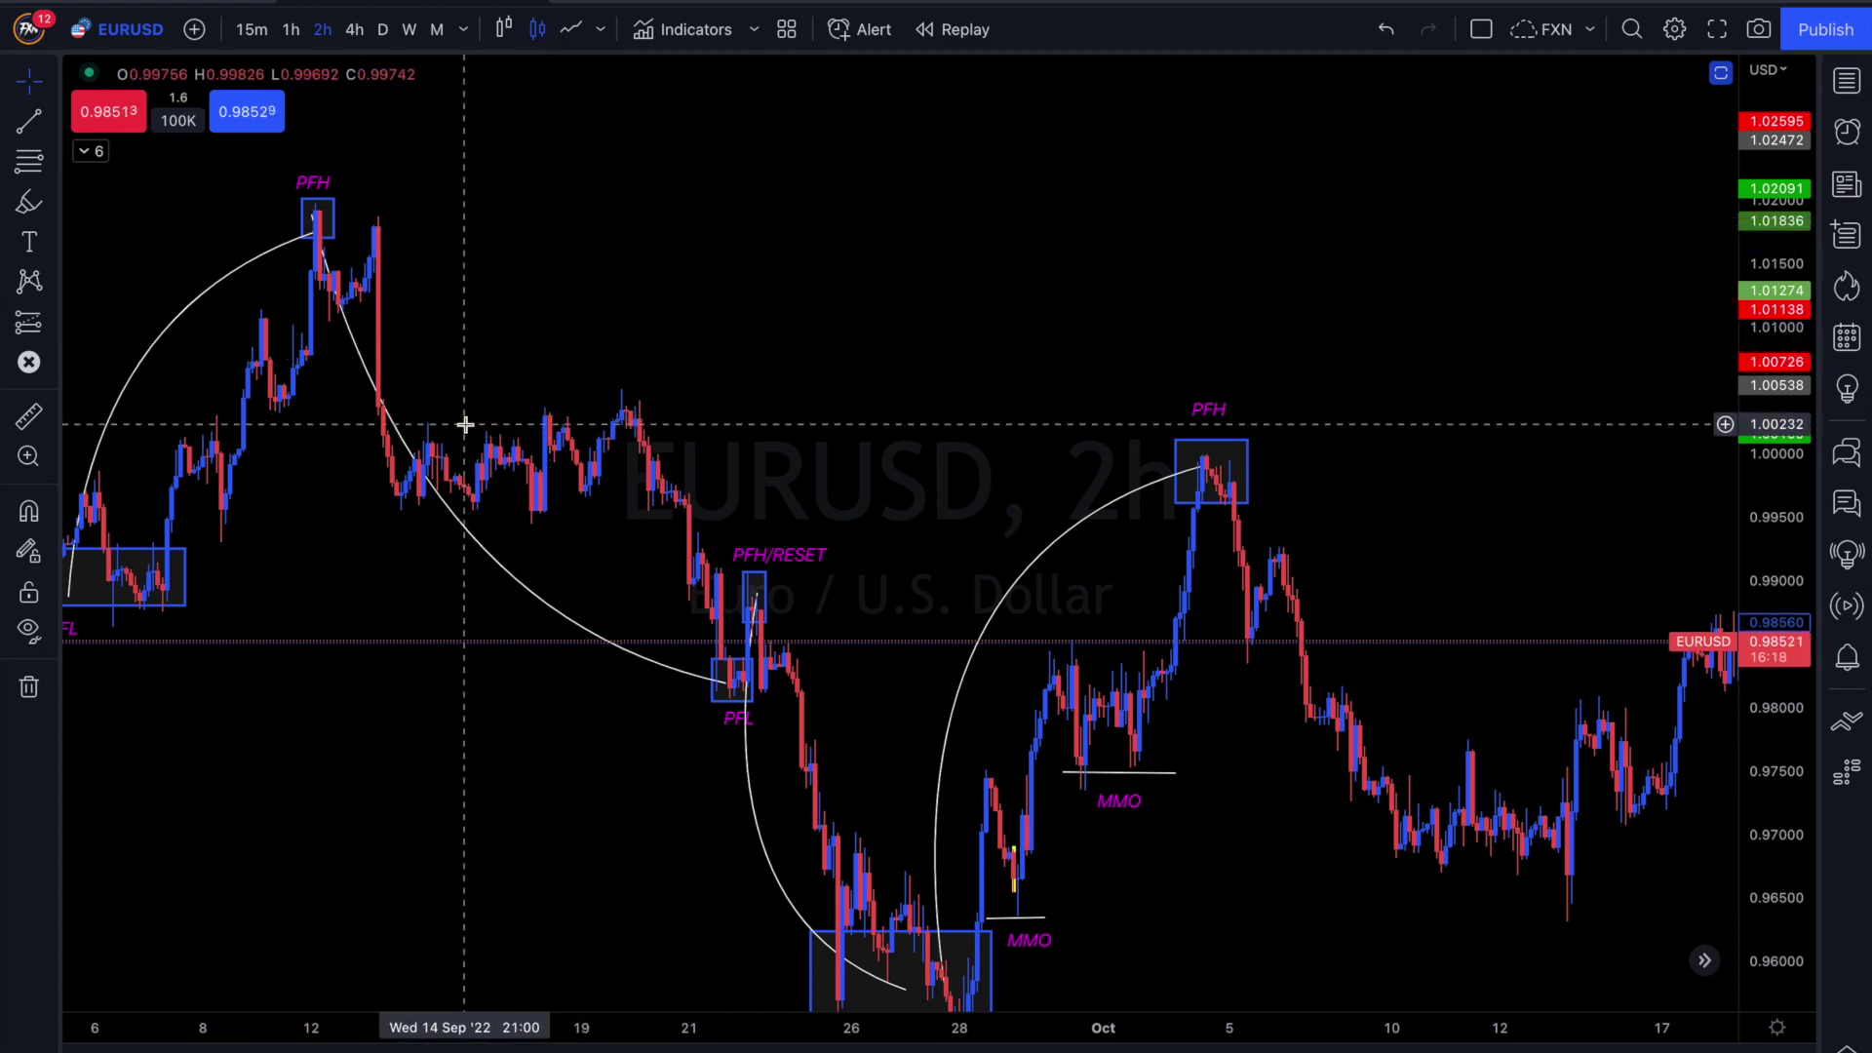
Step: Draw a Fibonacci retracement from the early-October PFH high at 1.00021 down to the mid-October low at 0.96342
left_click(1478, 361)
left_click_drag(1478, 360, 1083, 276)
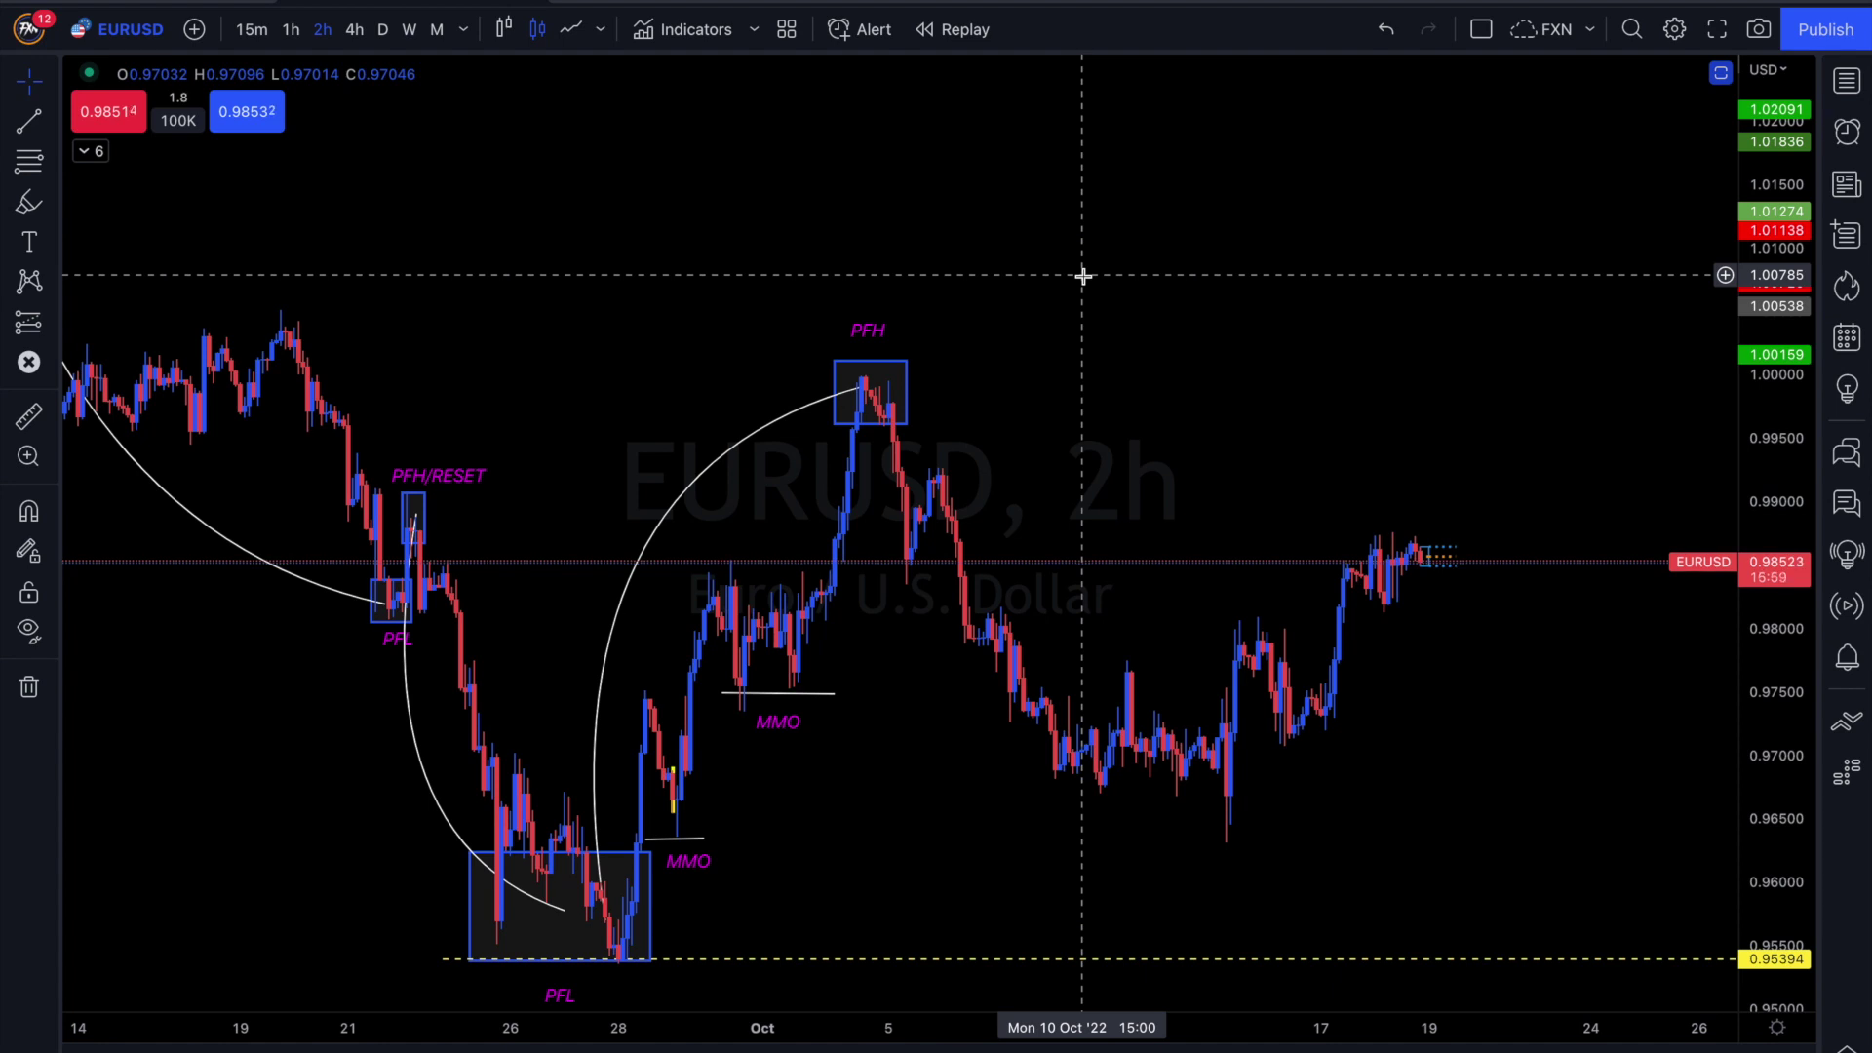
scroll(1090, 276, "down", 5)
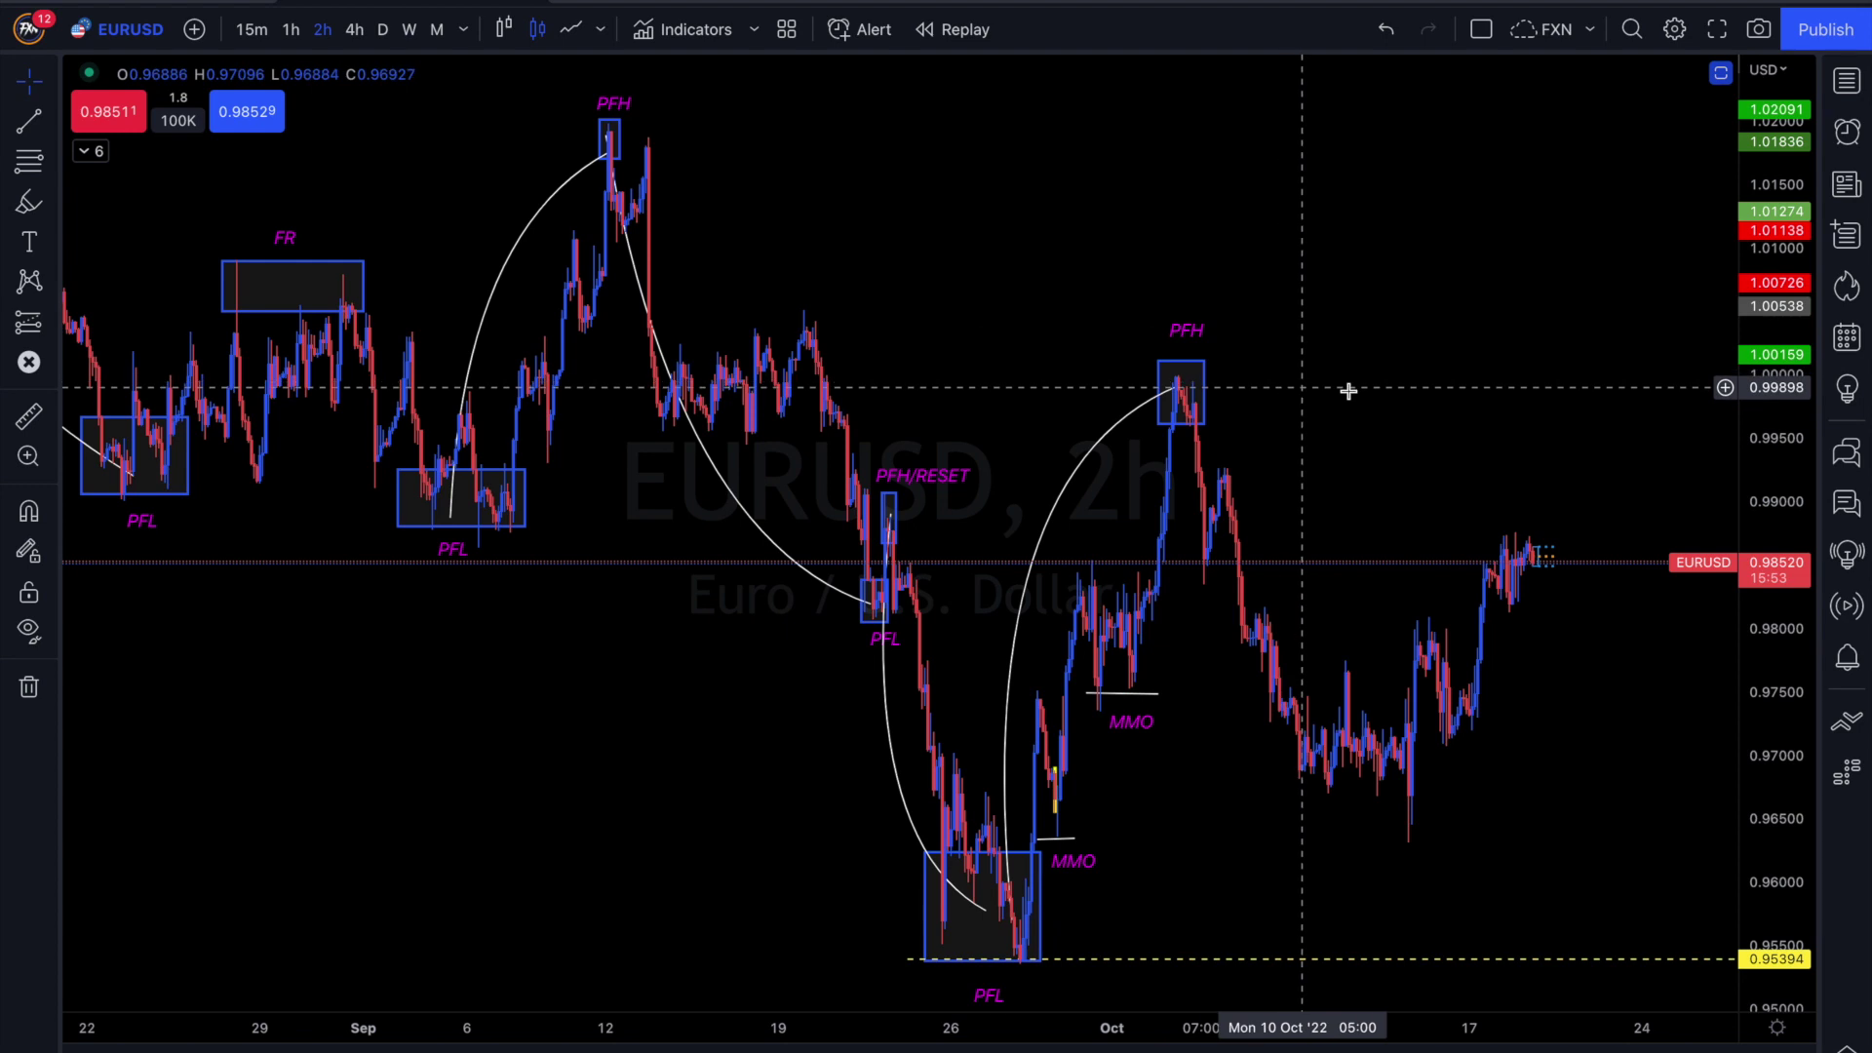
scroll(1350, 391, "up", 4)
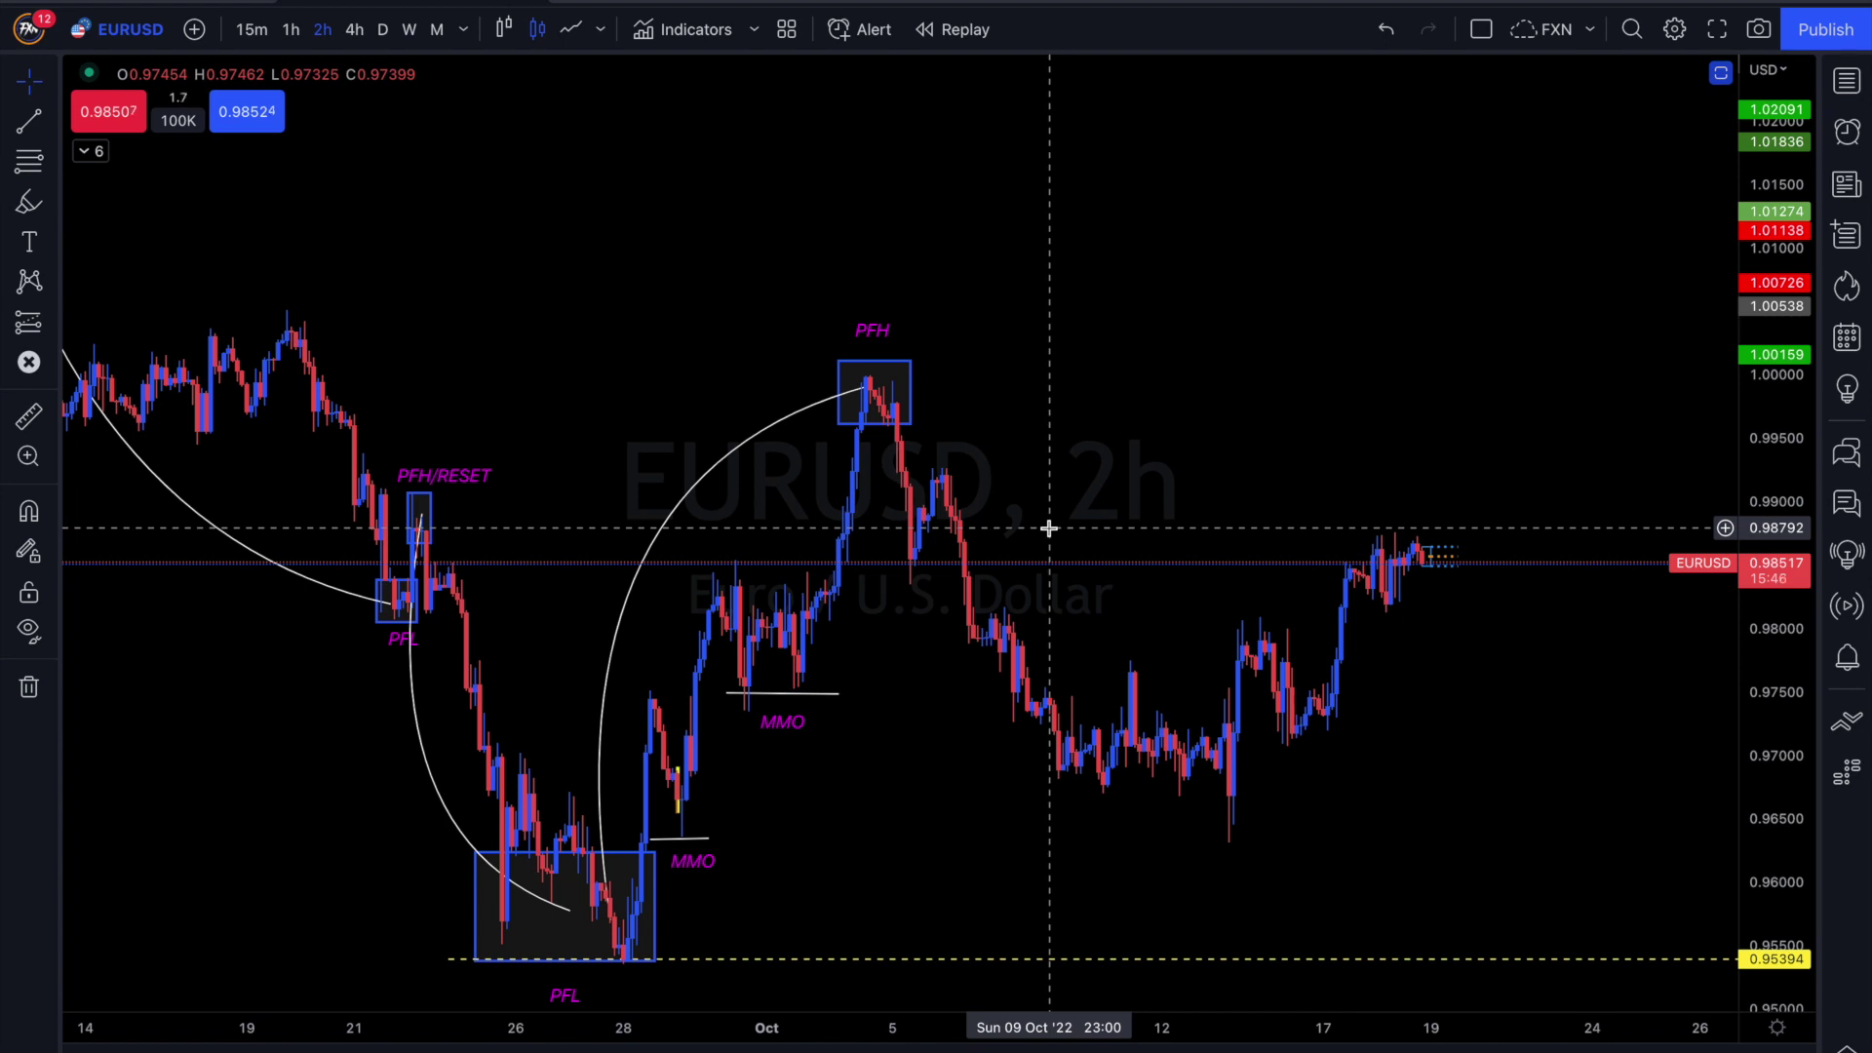
left_click_drag(1521, 719, 1524, 780)
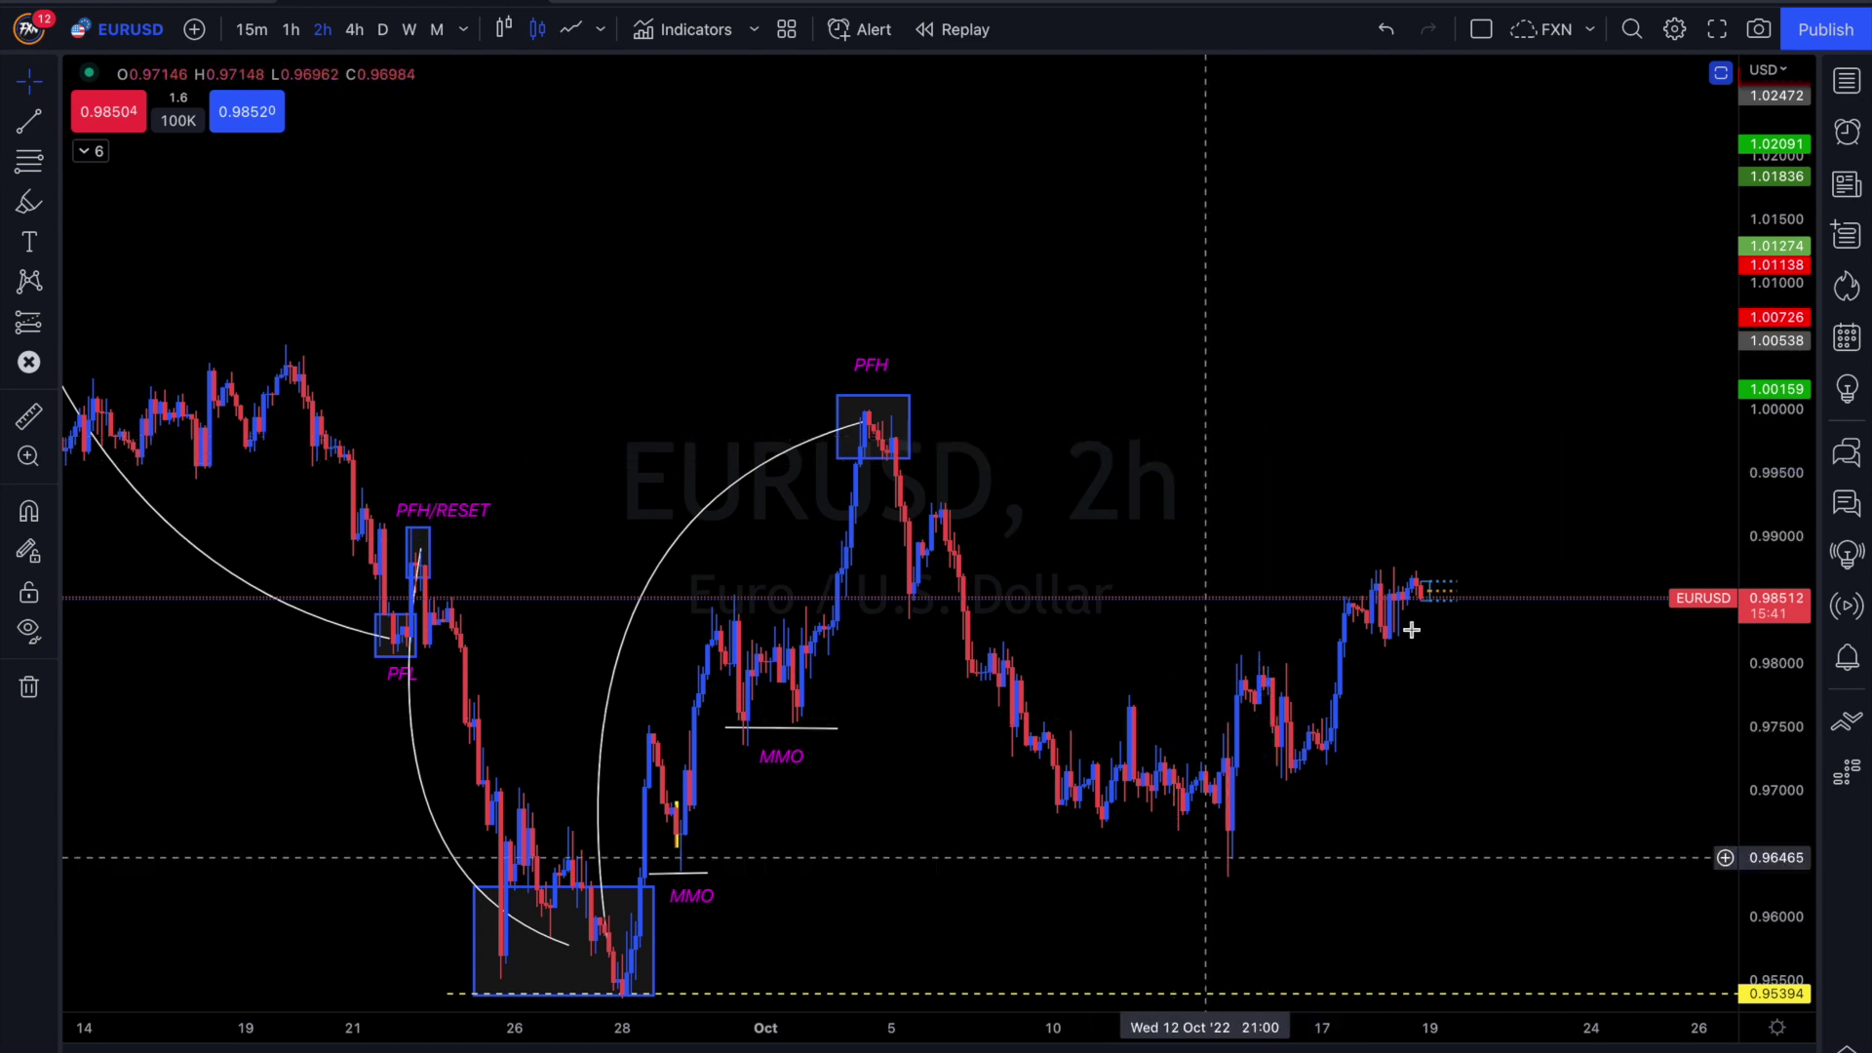
left_click_drag(1429, 711, 1414, 624)
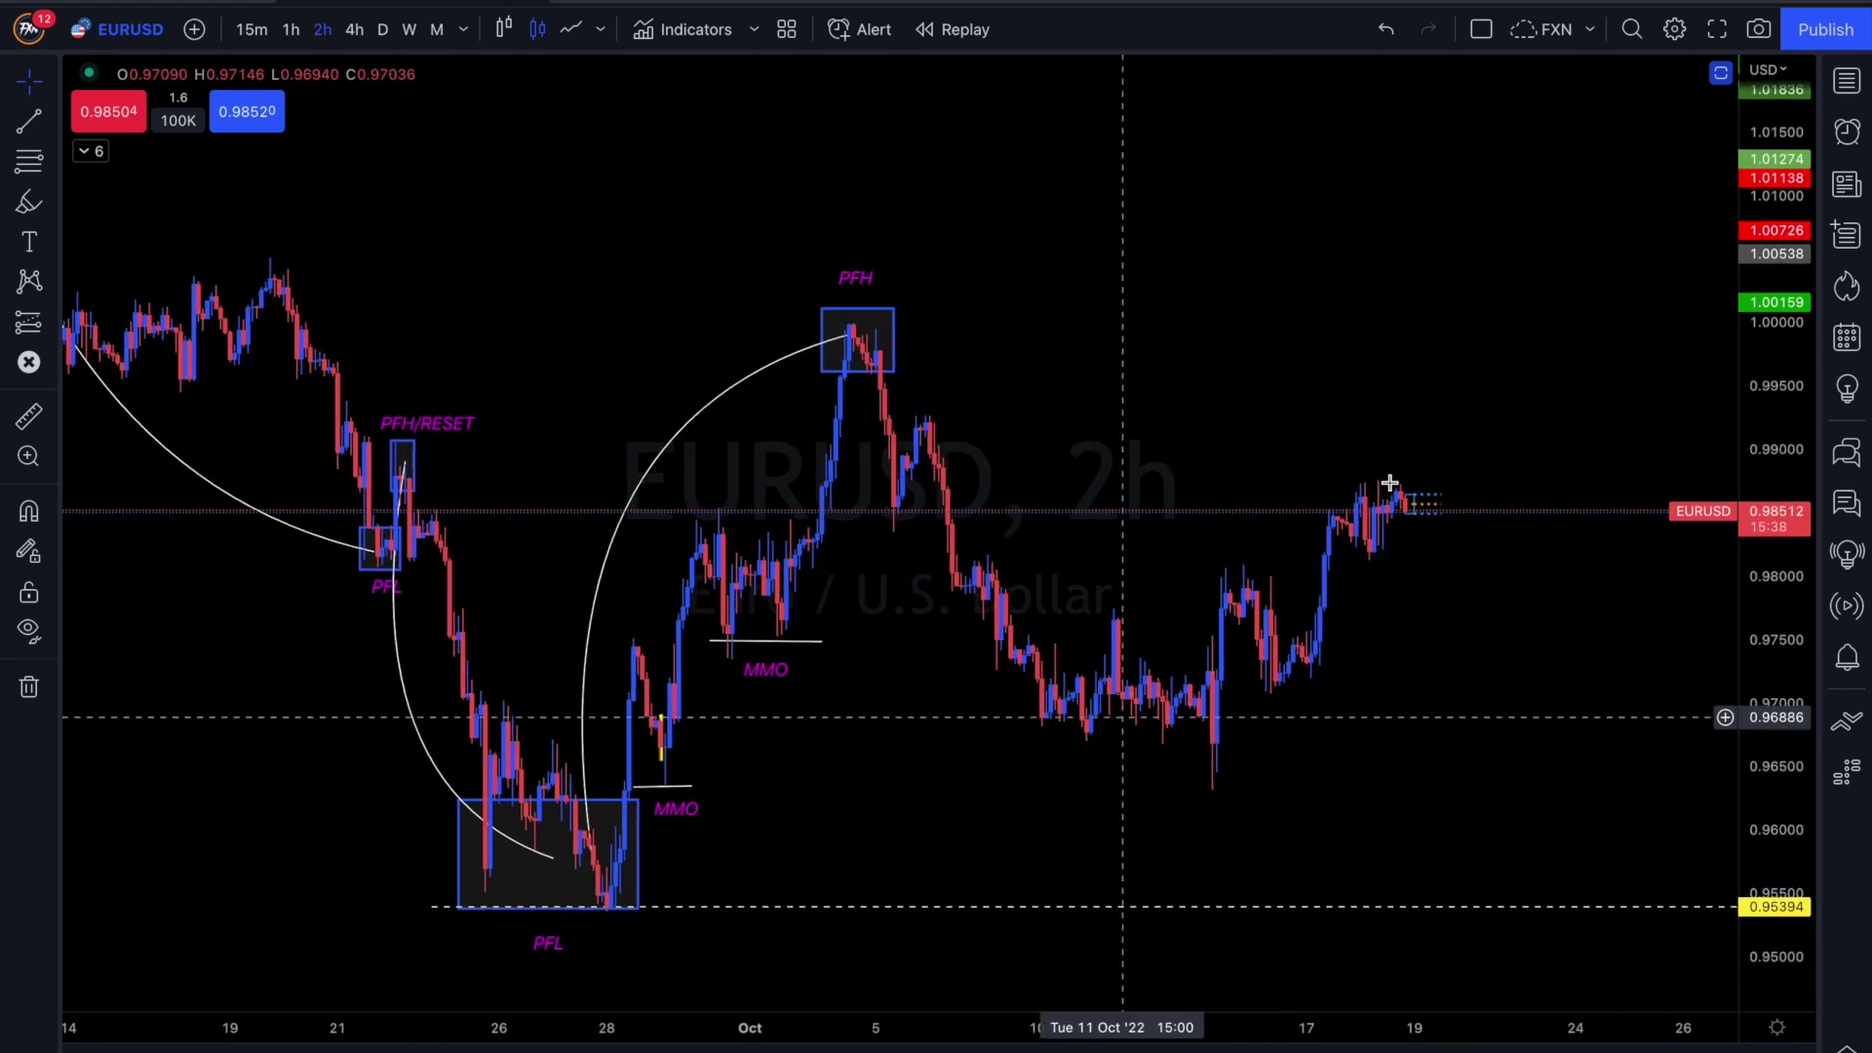
key("alt+f")
left_click(840, 320)
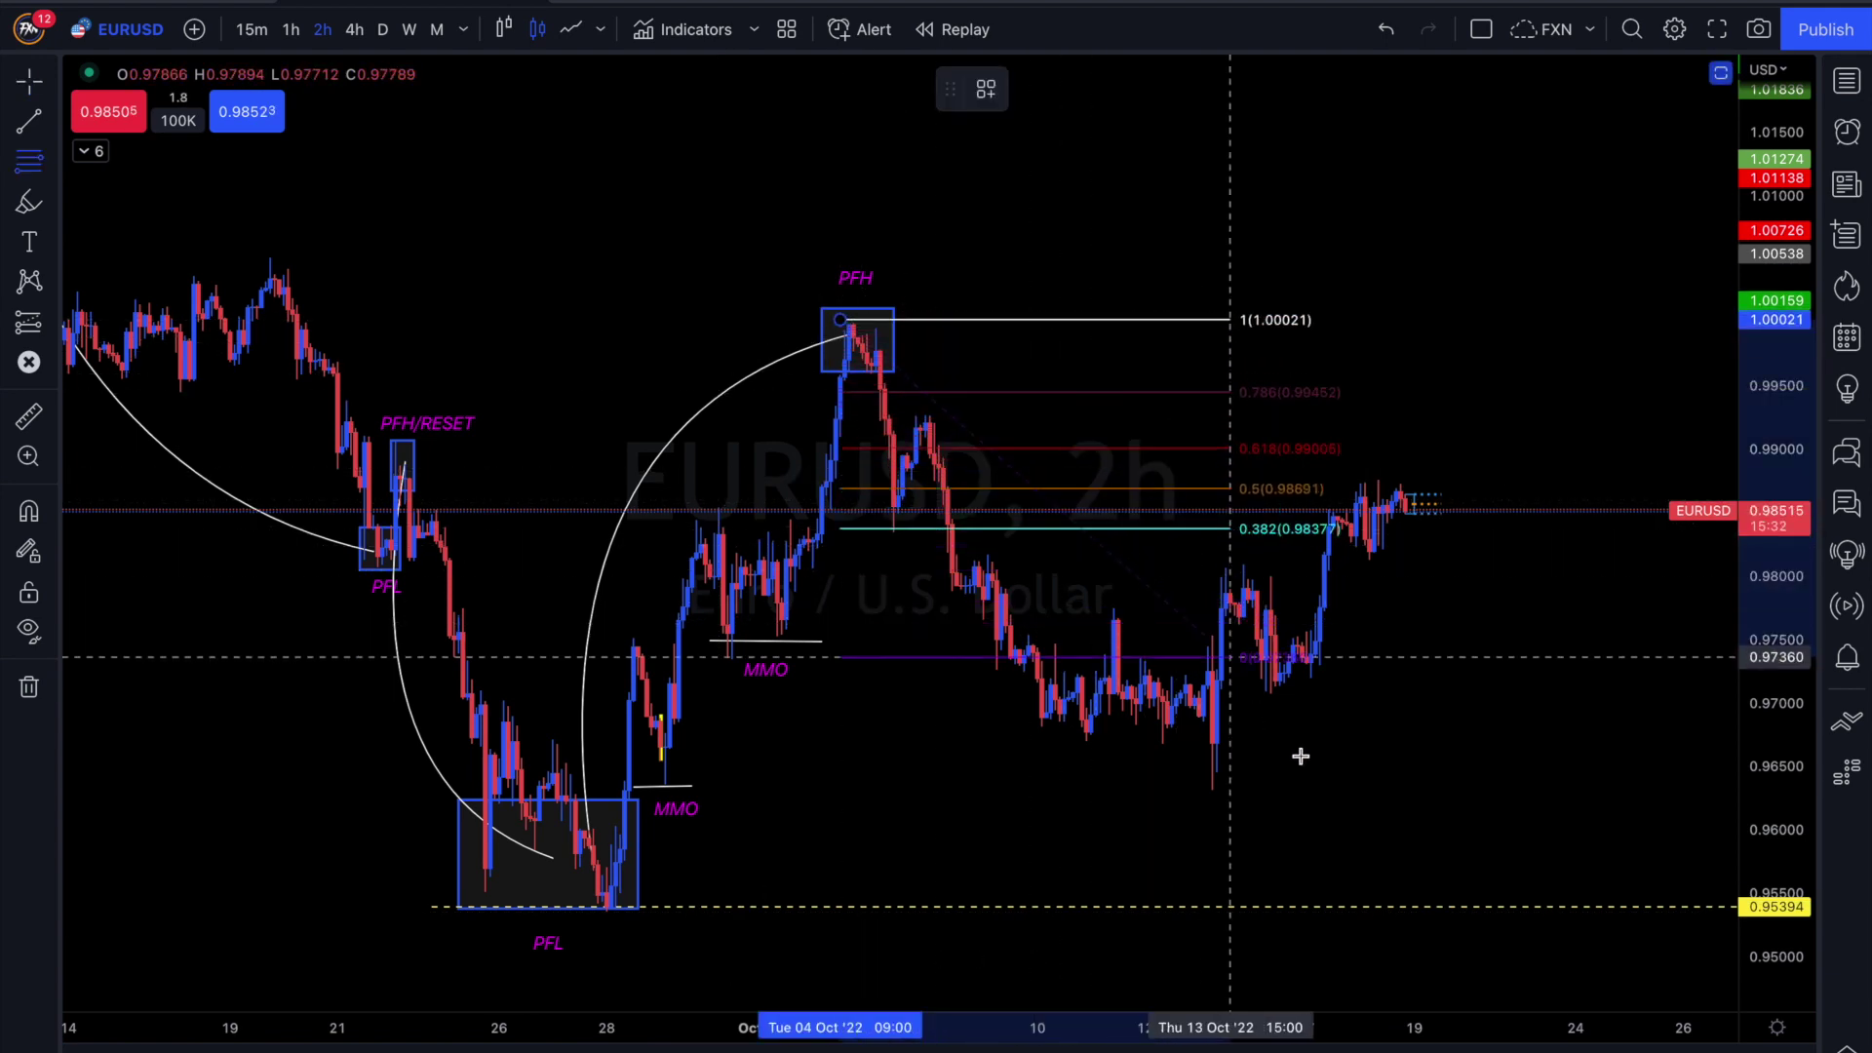
left_click(1476, 785)
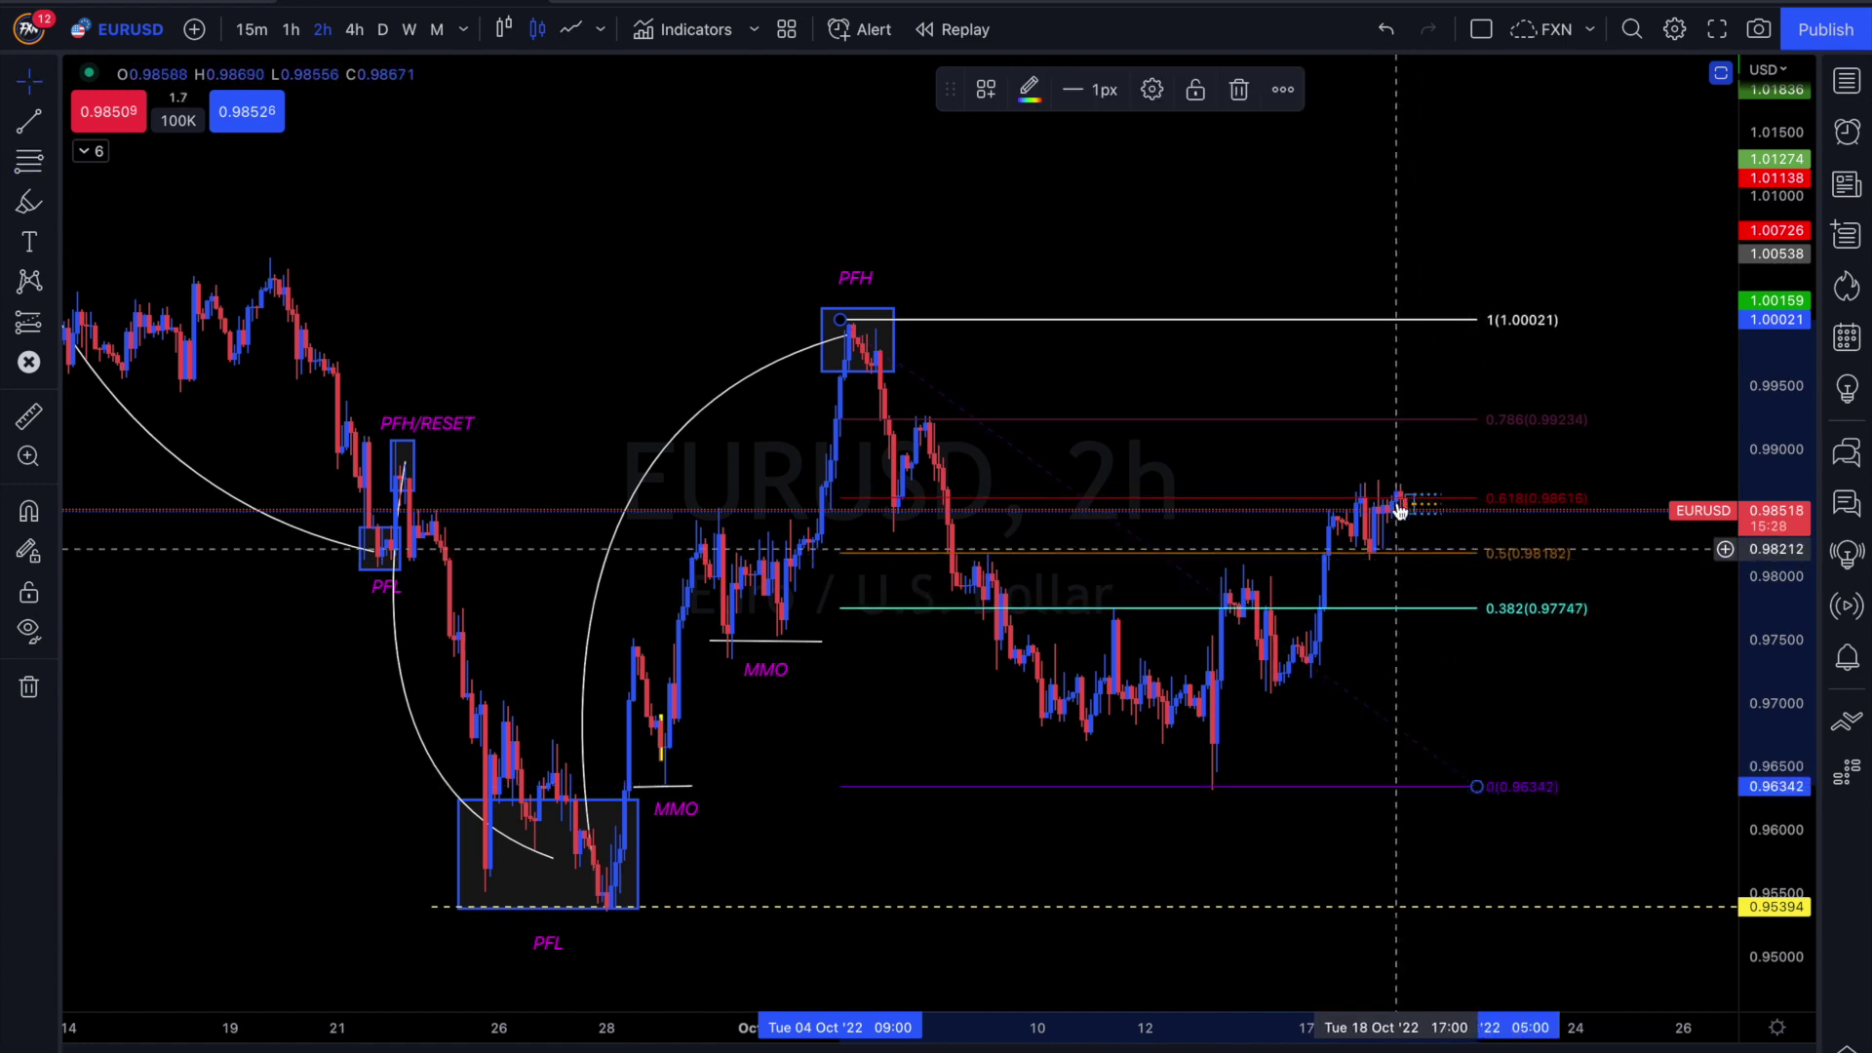
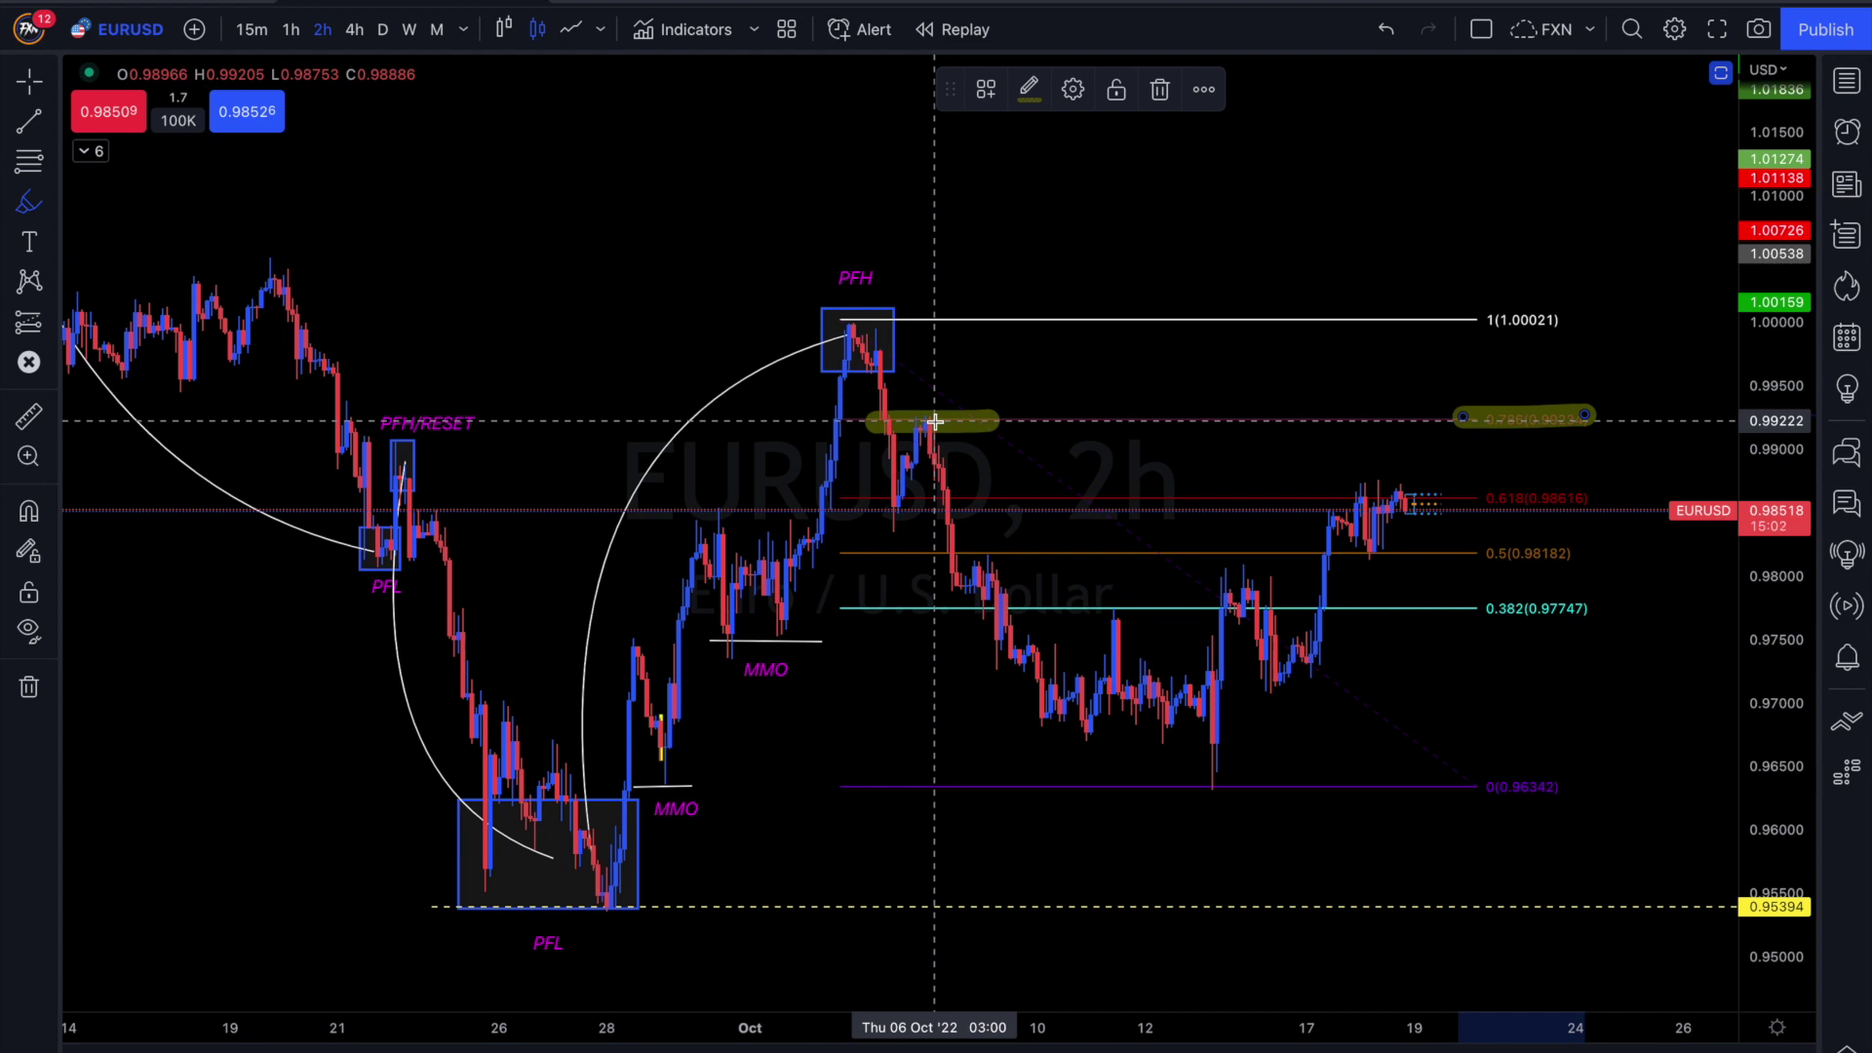
Step: Delete the two highlights along the 0.786 level and the Fibonacci retracement itself
left_click(1159, 89)
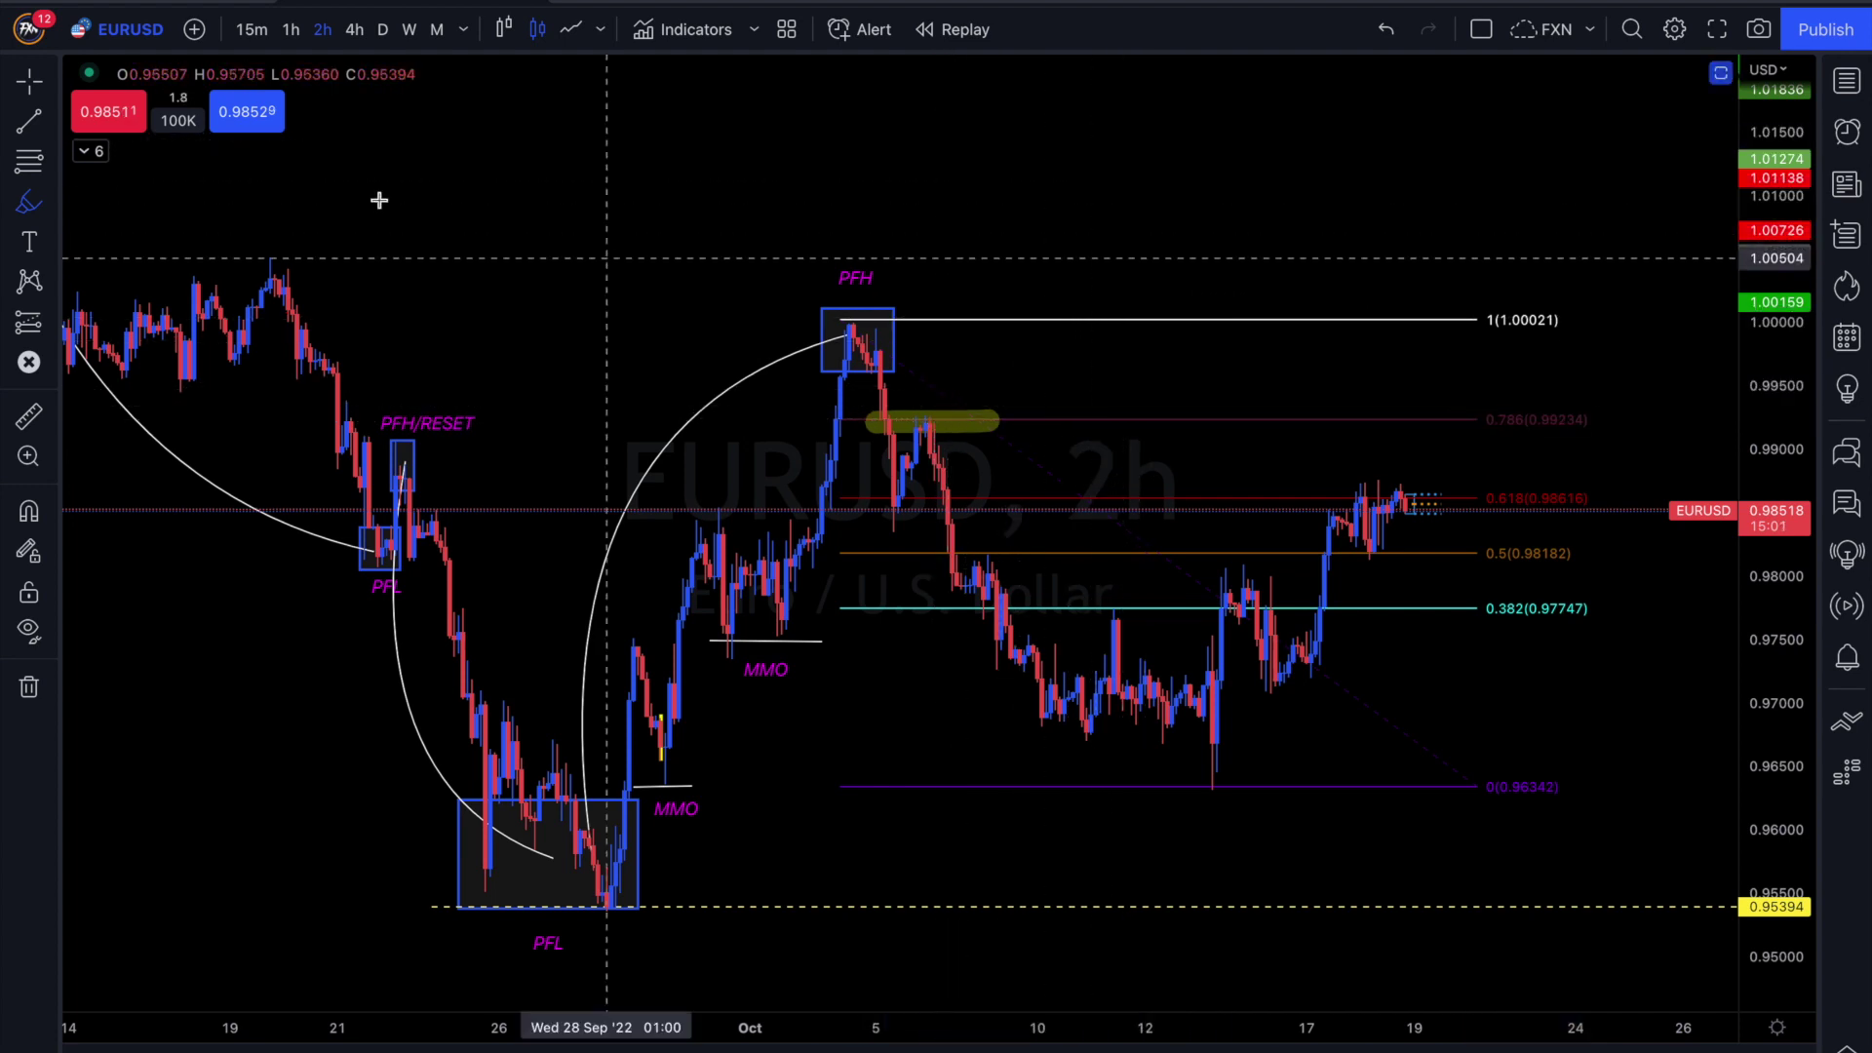
left_click(29, 80)
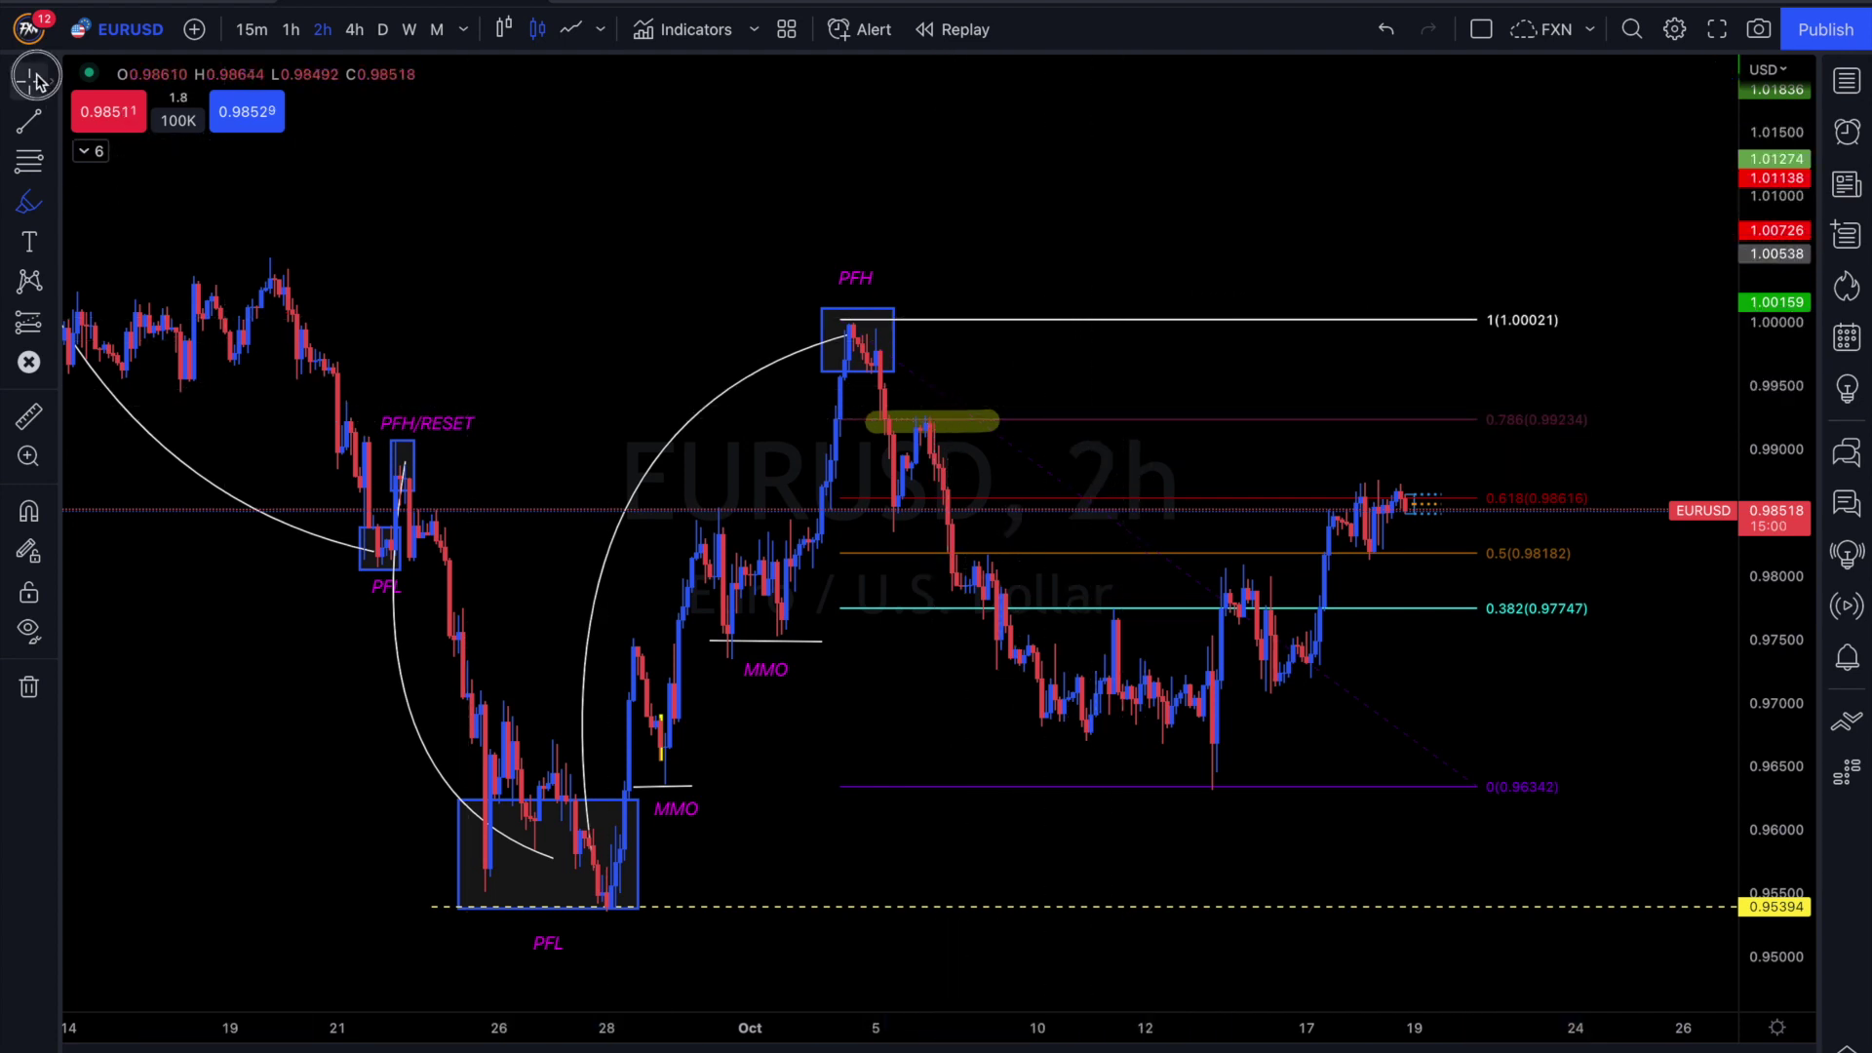
left_click(975, 439)
key("Delete")
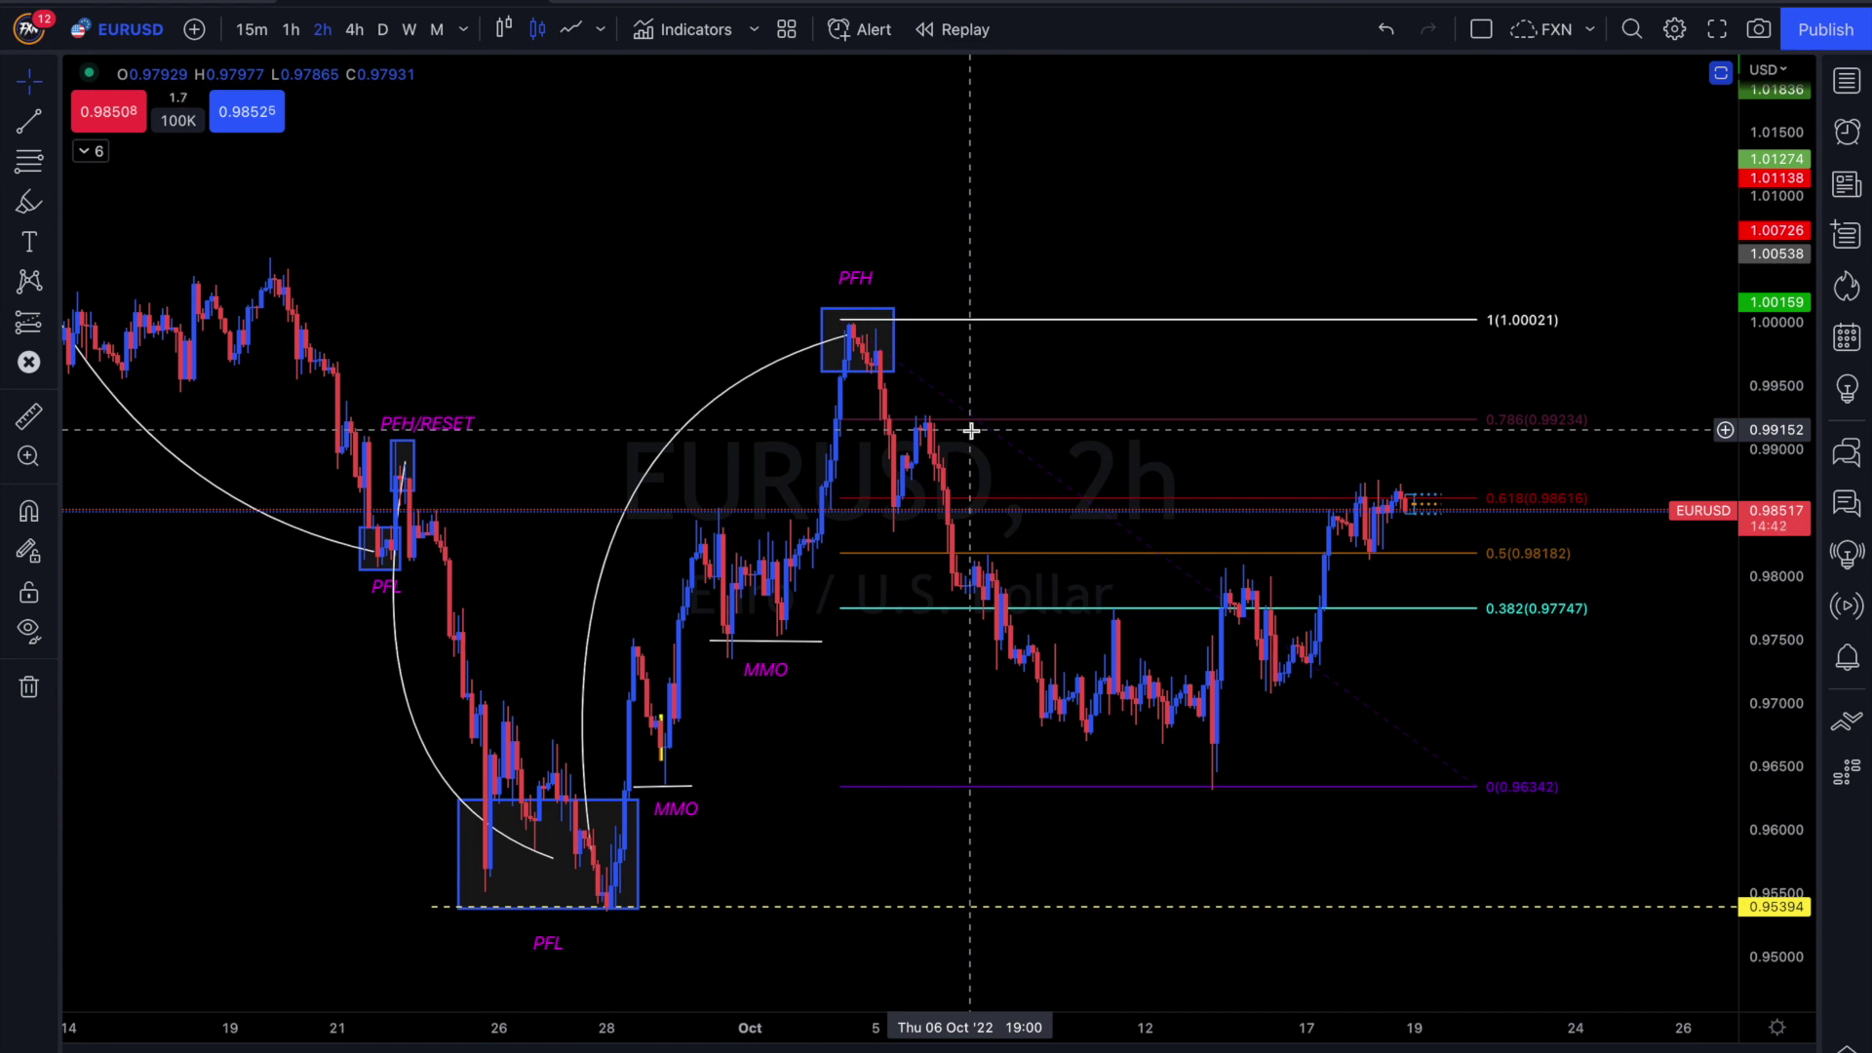
left_click(1275, 419)
key("Delete")
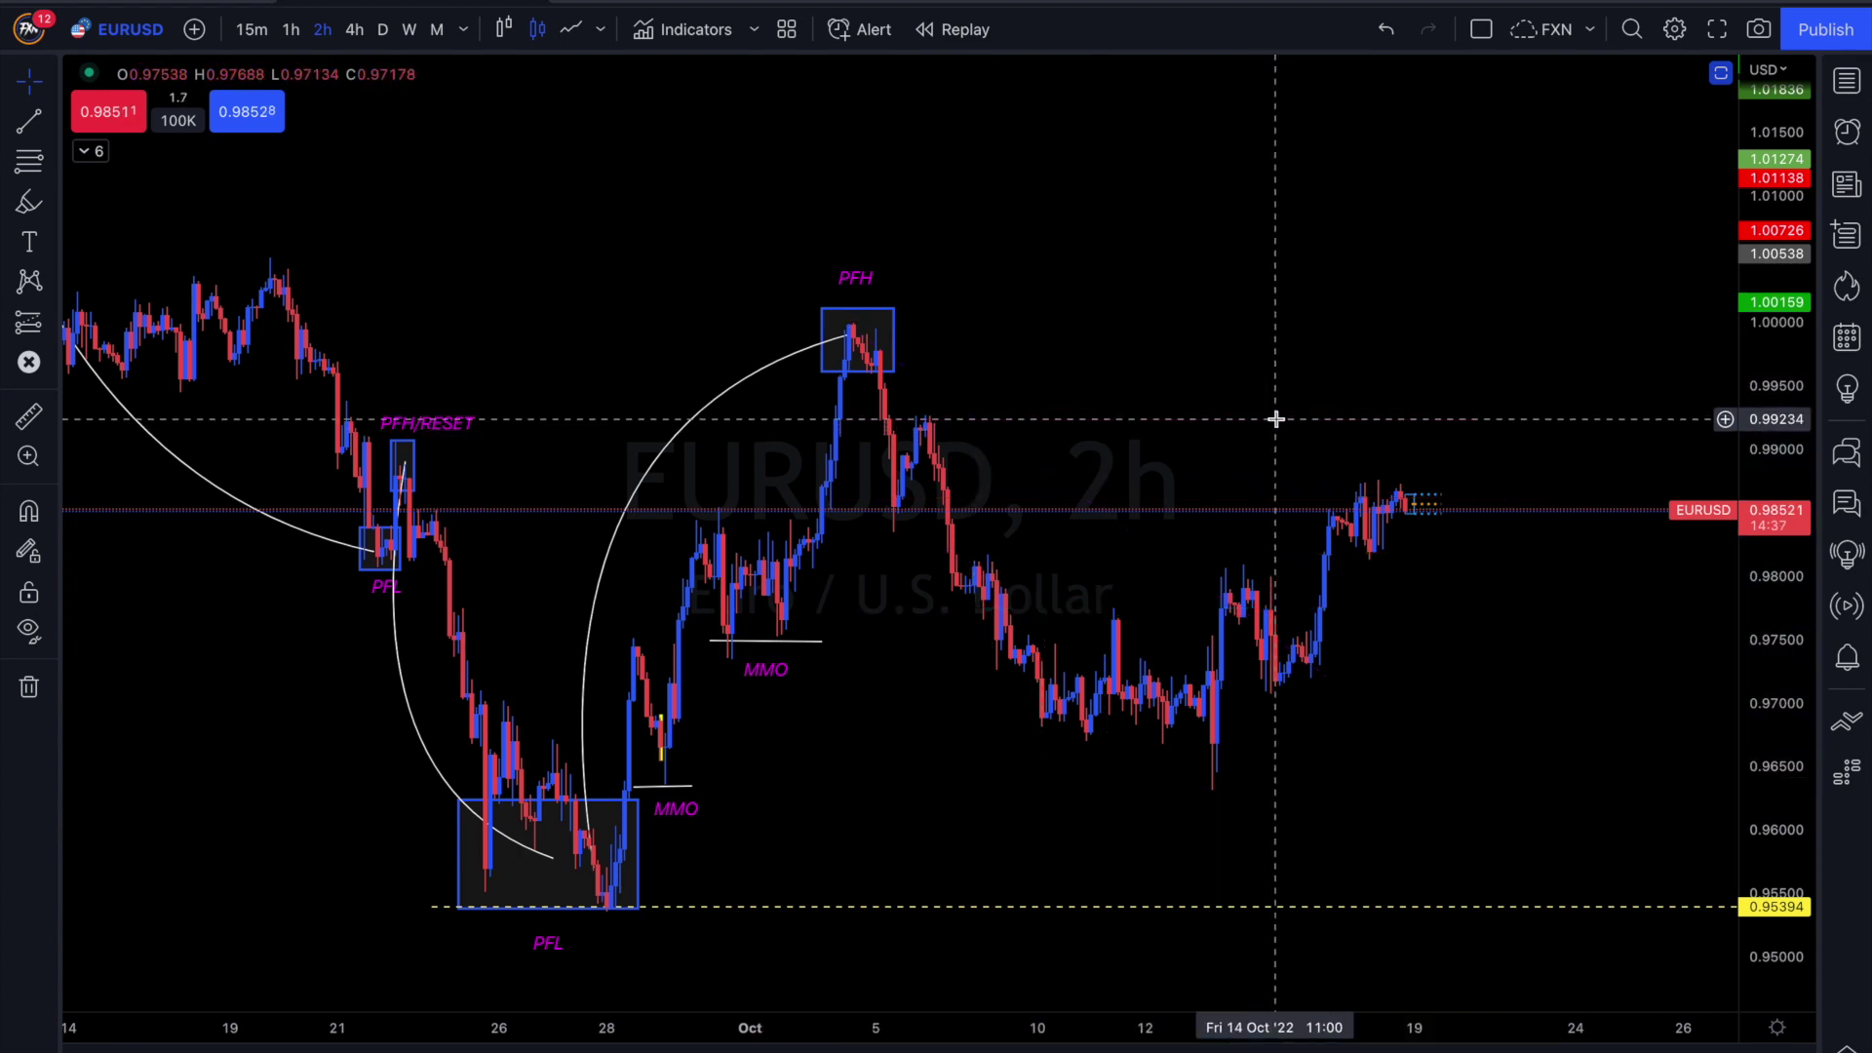
scroll(1358, 685, "right", 2)
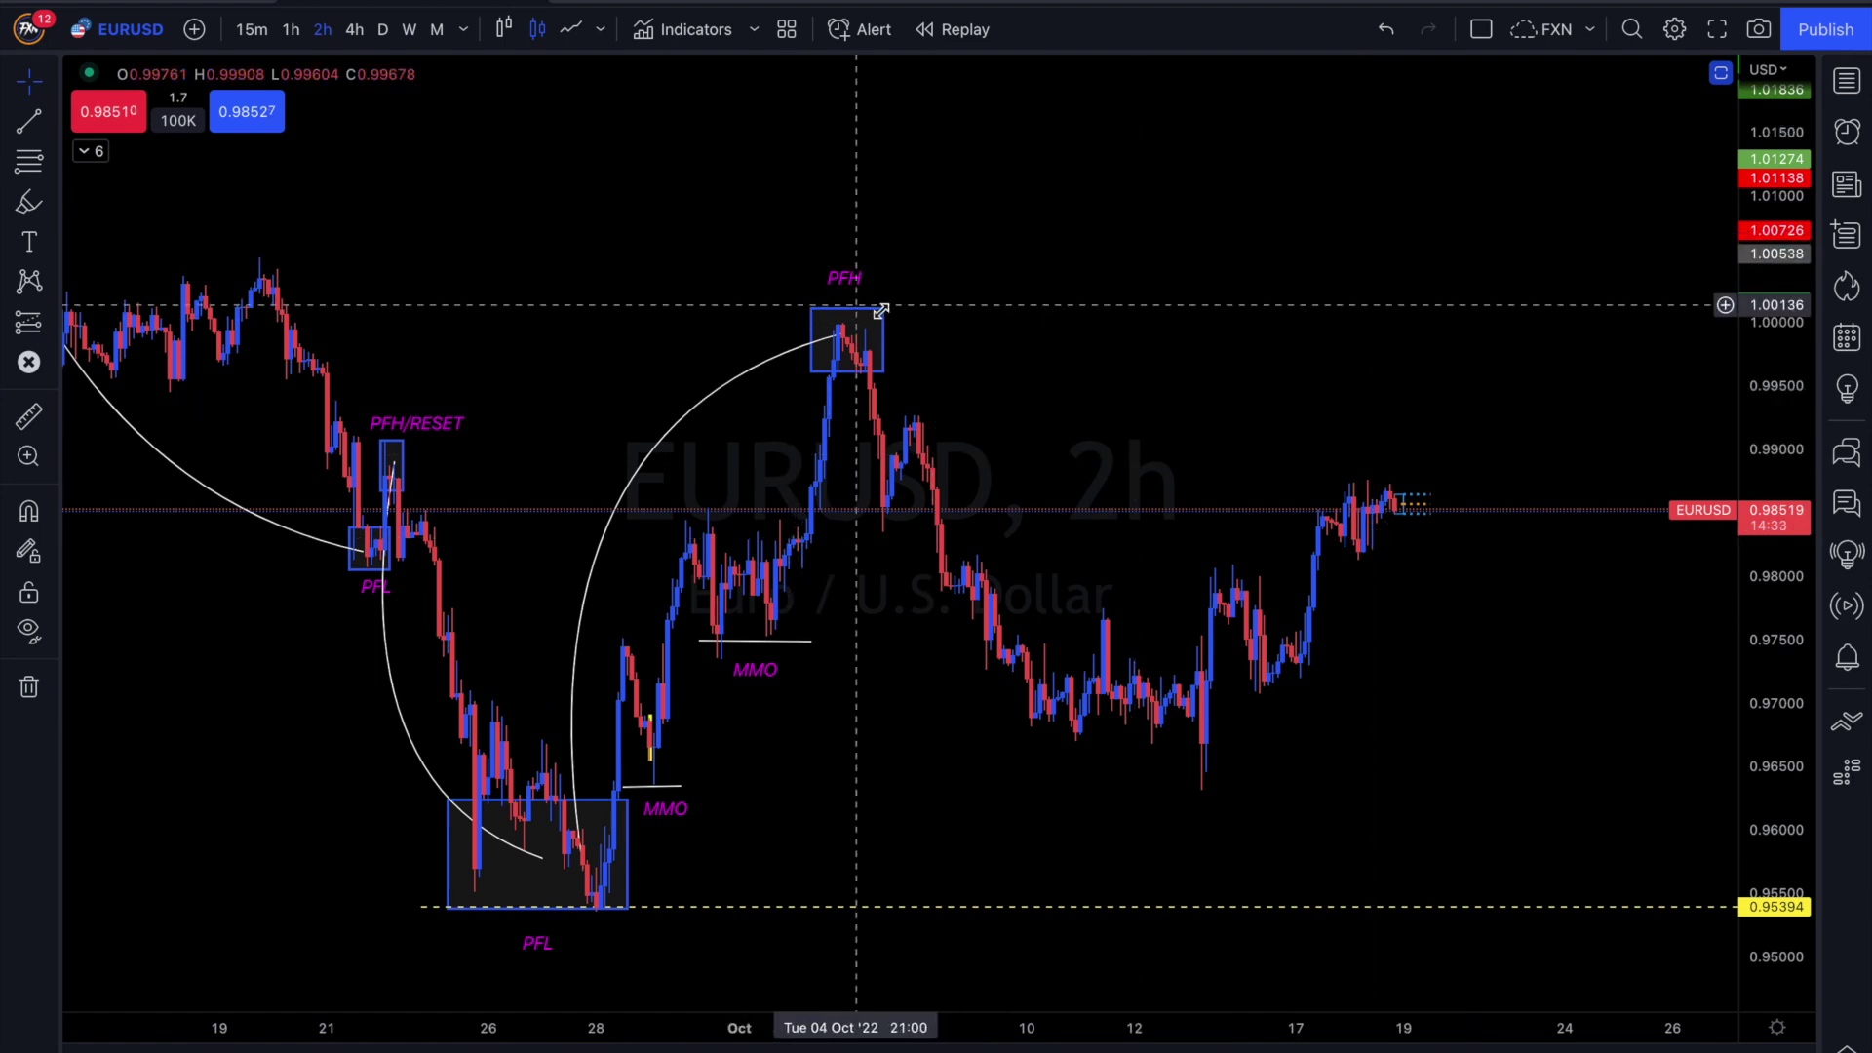
left_click(894, 701)
left_click_drag(894, 701, 1241, 740)
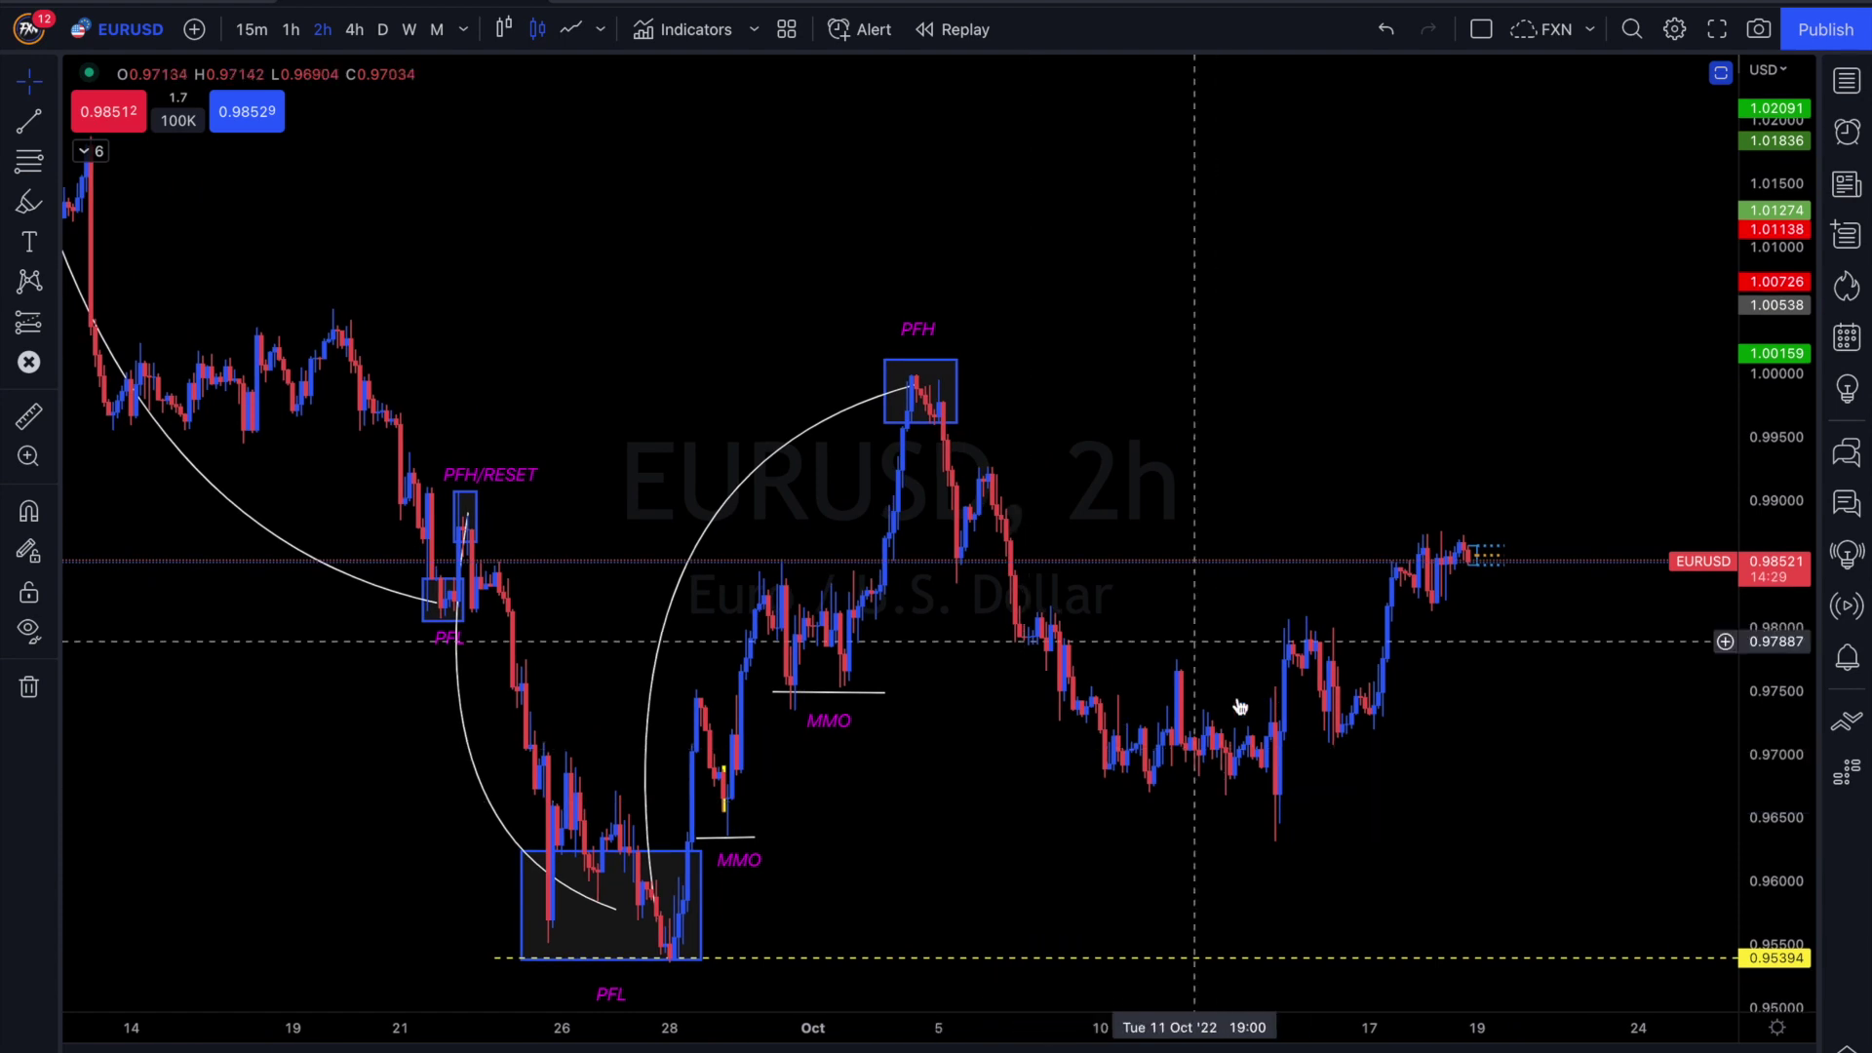
left_click_drag(1004, 744, 1406, 866)
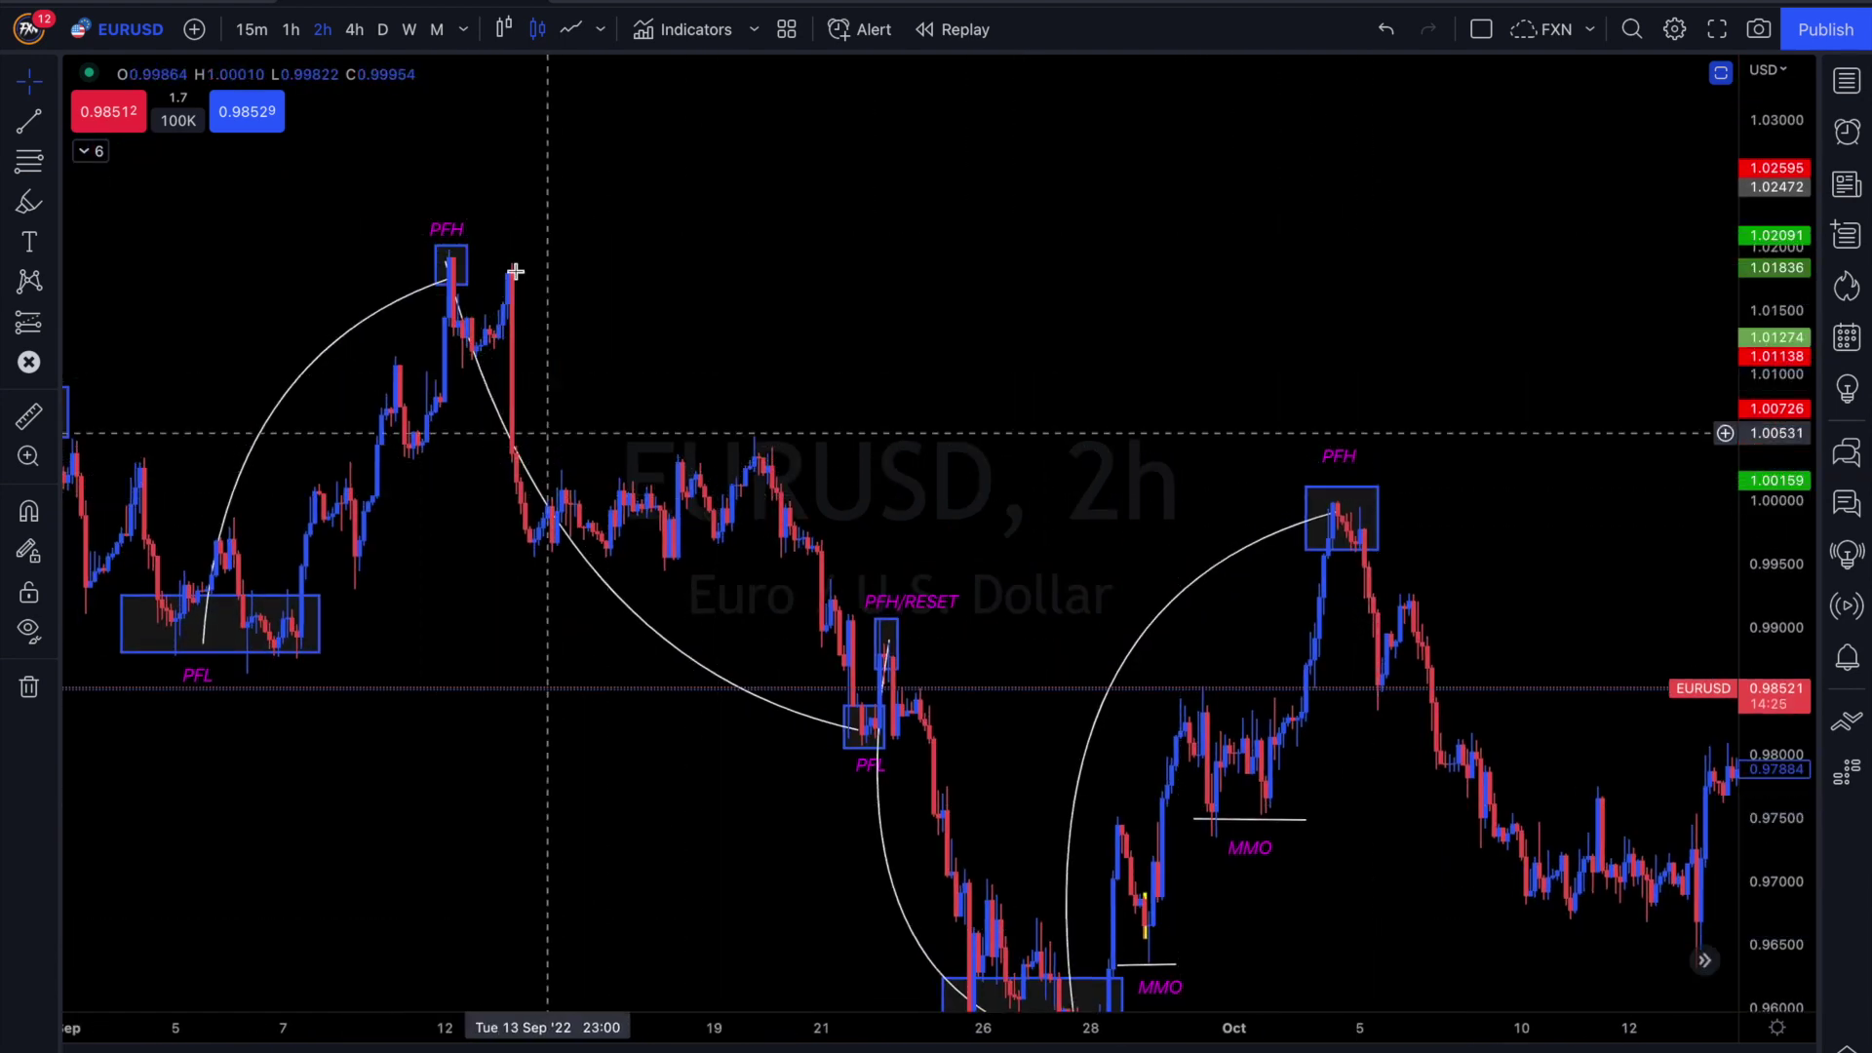
left_click_drag(974, 334, 237, 218)
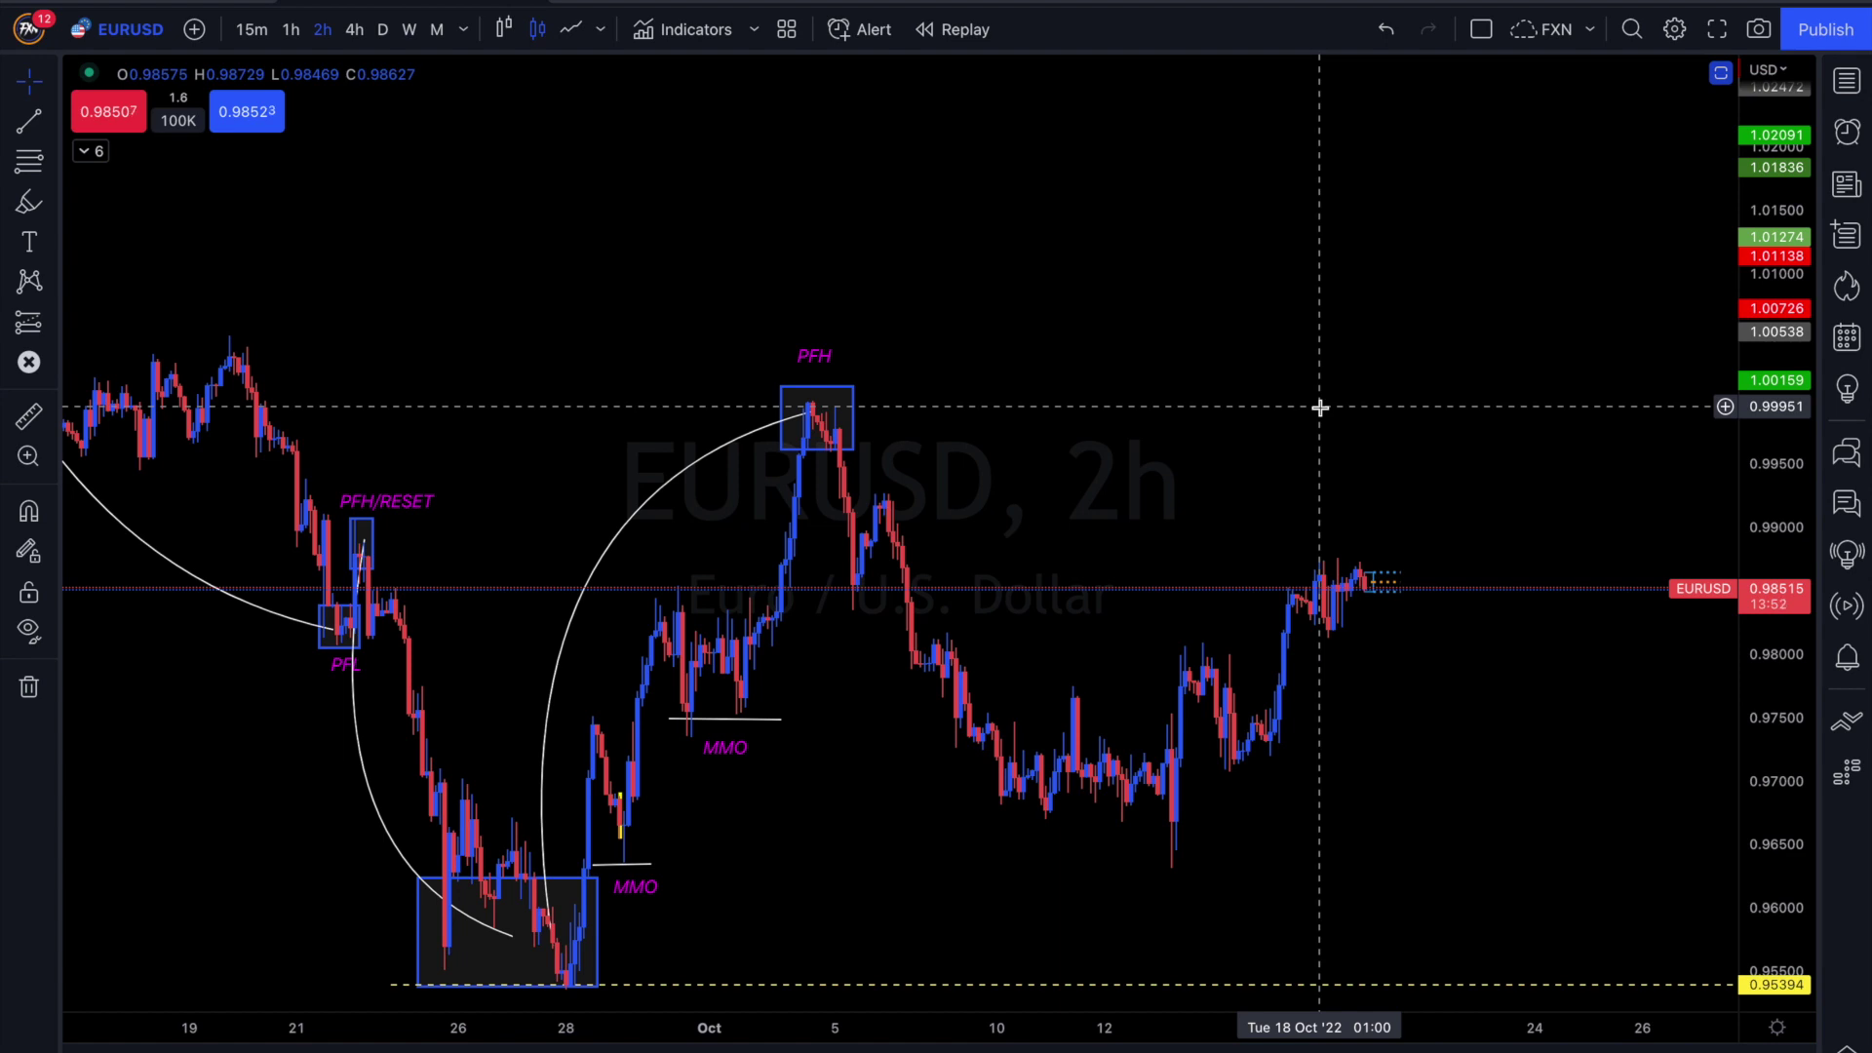
Step: Switch the 2-hour chart to DXY from the watchlist and examine its structure between the upper yellow level and the 4xADR line
left_click(1846, 81)
scroll(1740, 508, "down", 5)
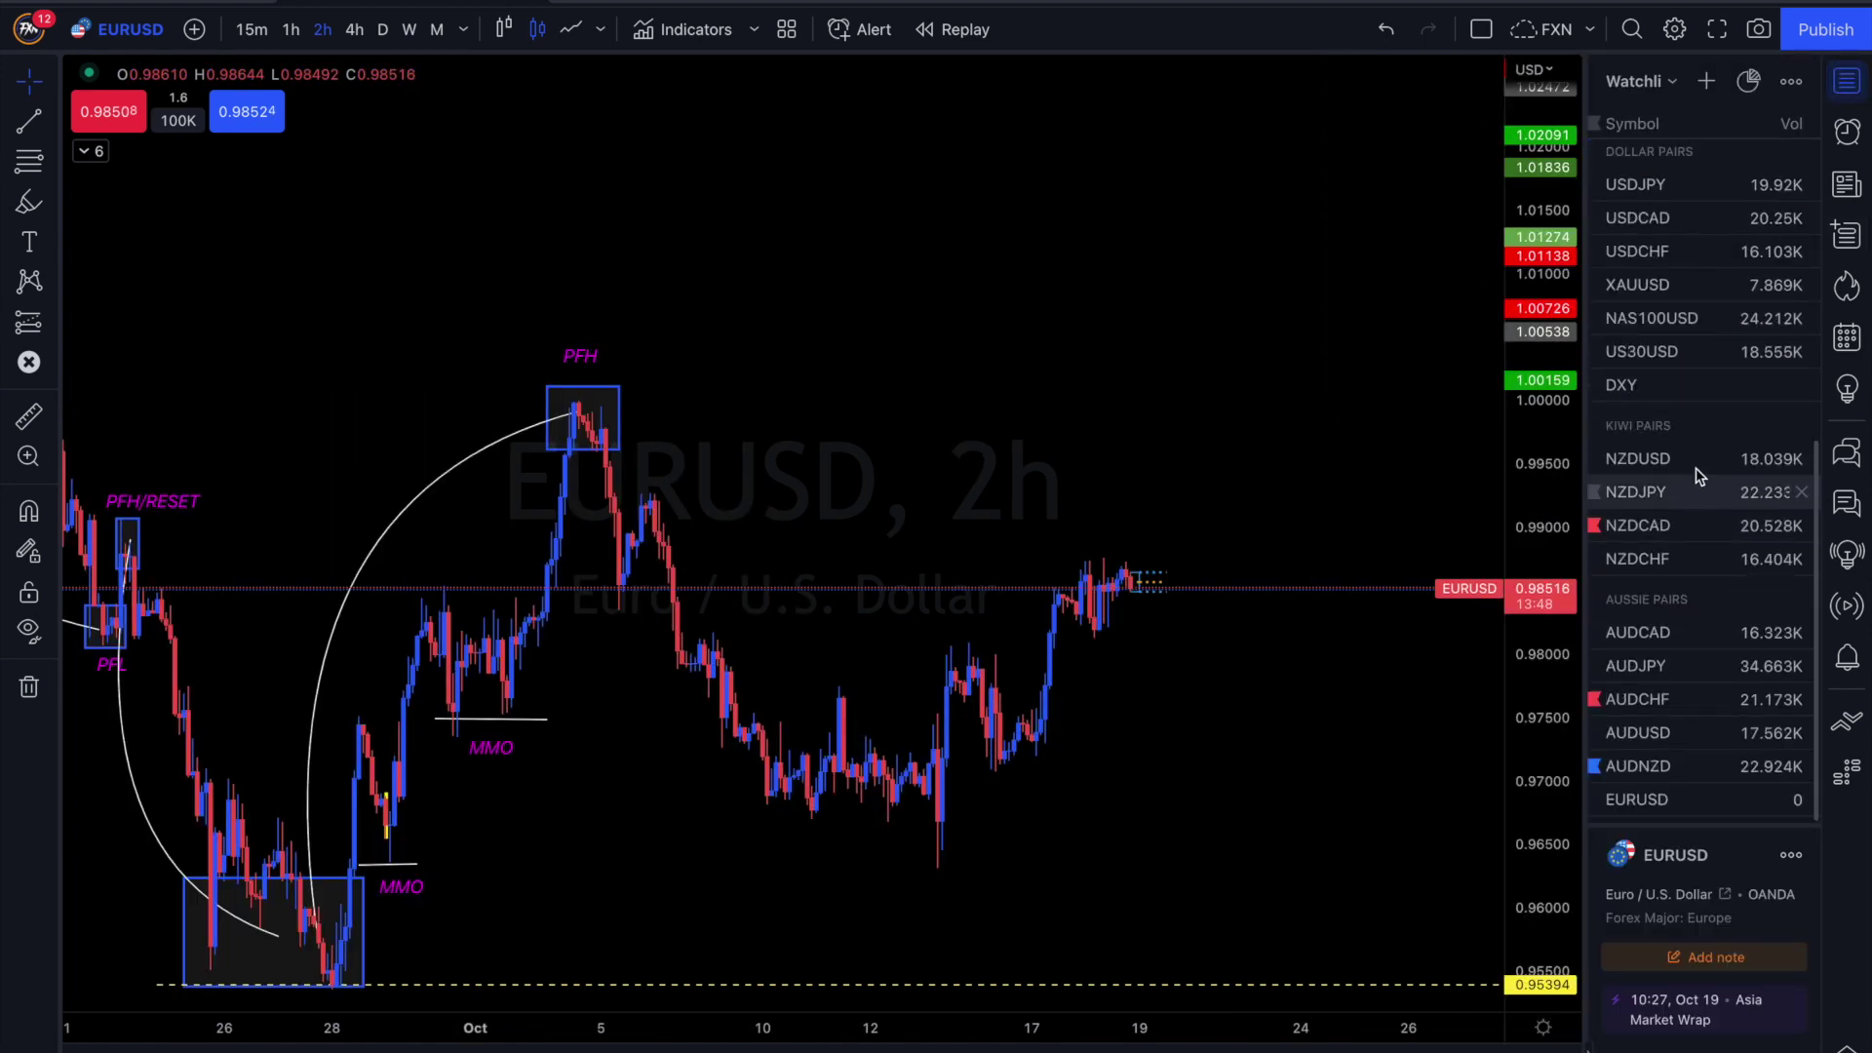
left_click(1661, 387)
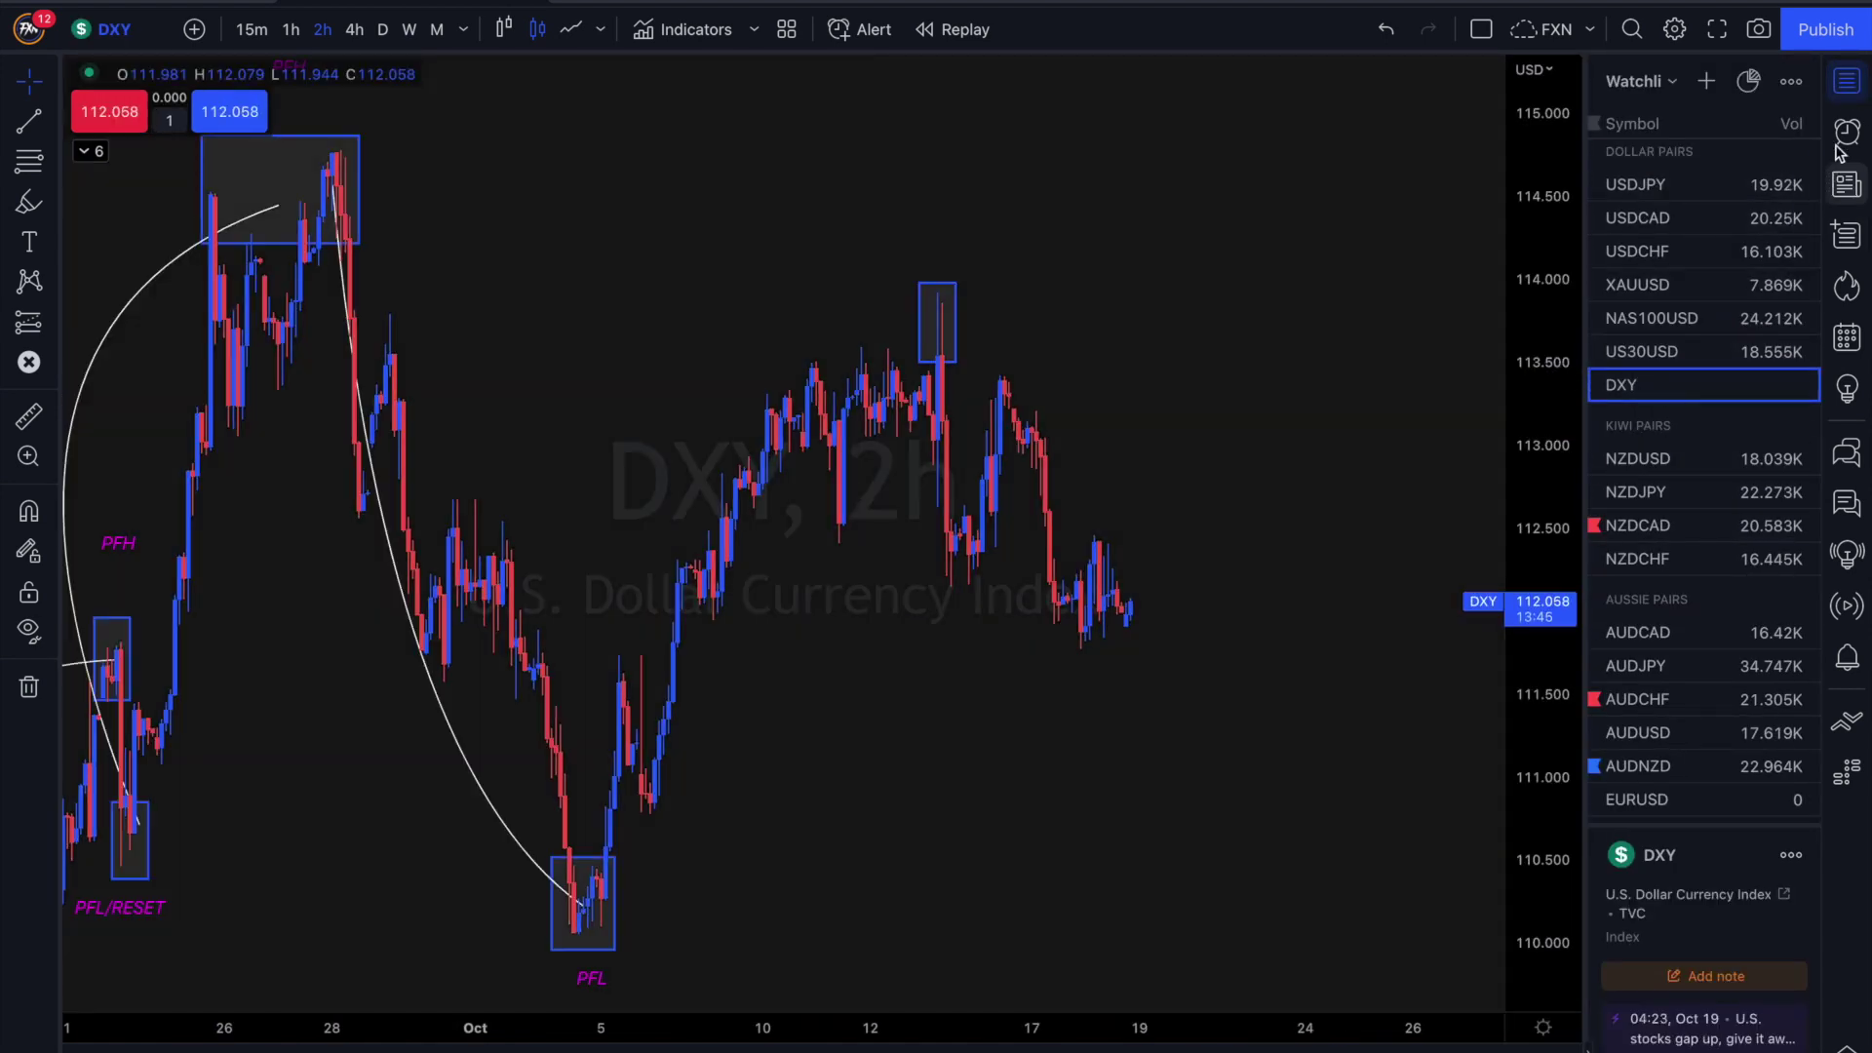
left_click(1839, 90)
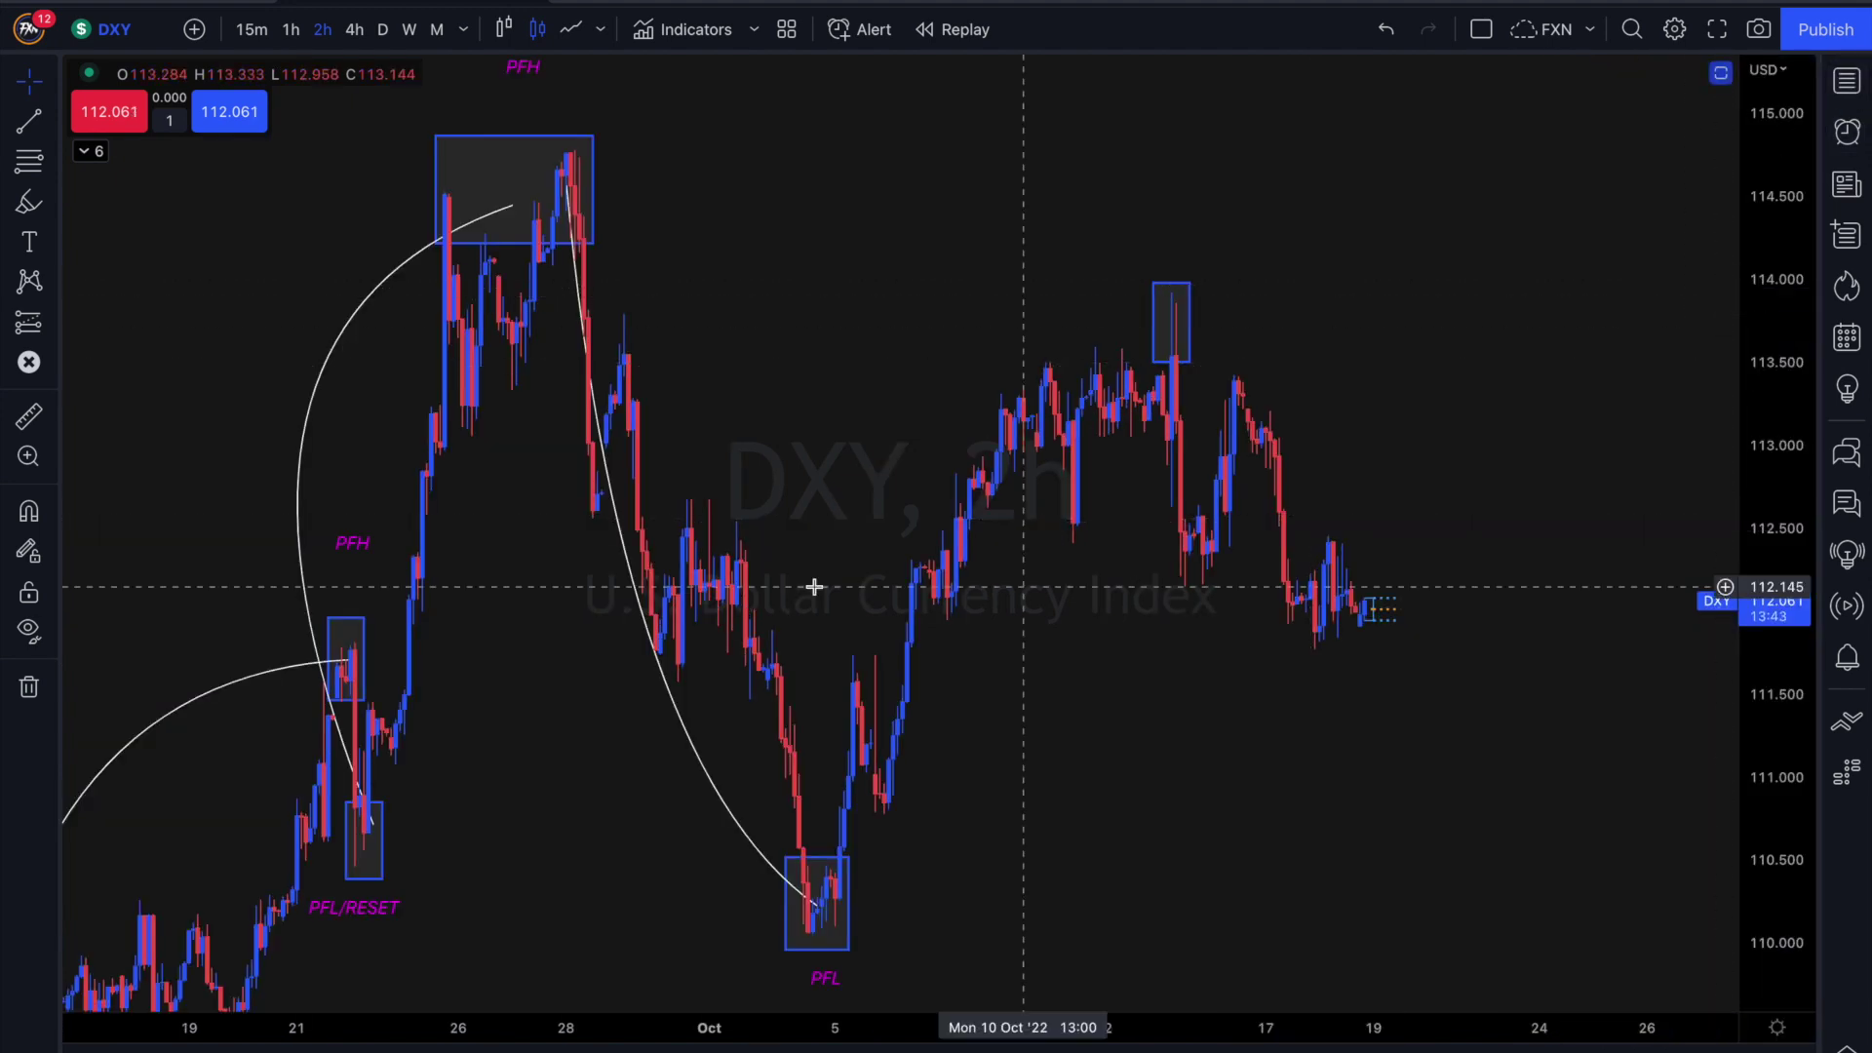
left_click_drag(1761, 256, 1459, 892)
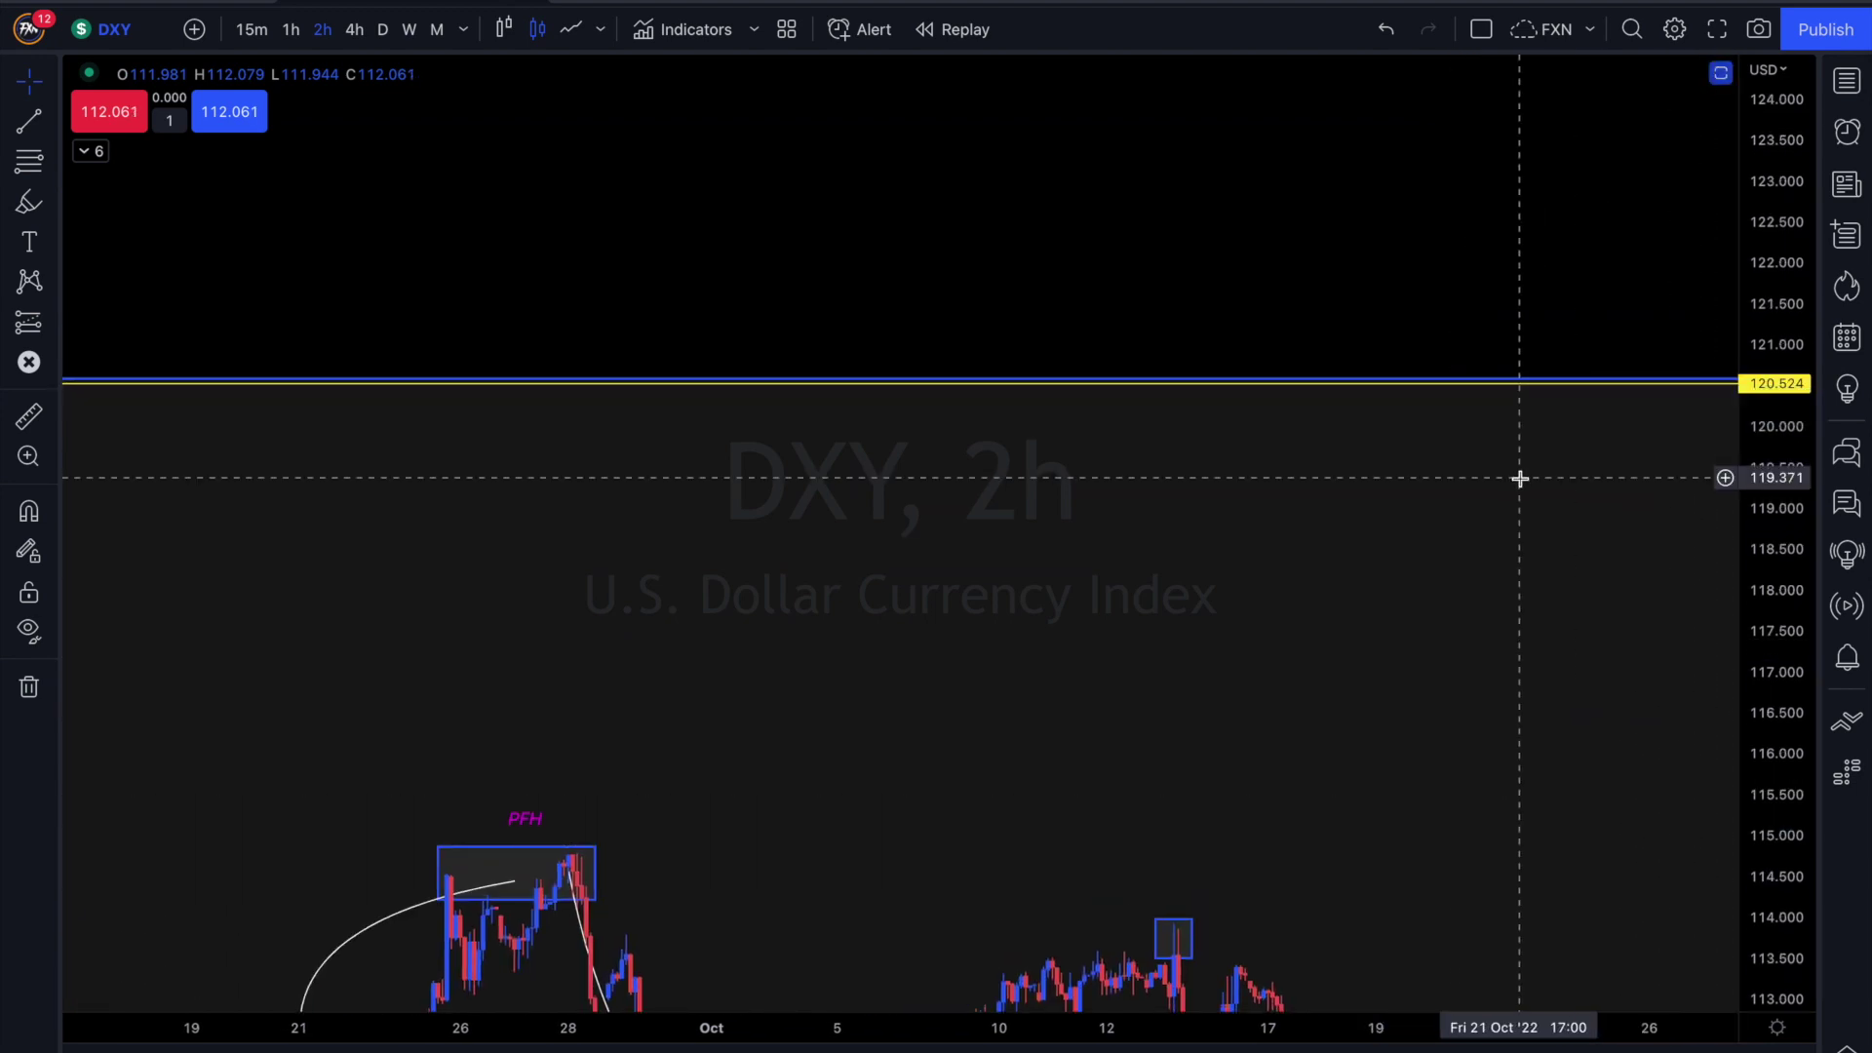
left_click_drag(1502, 590, 1453, 52)
left_click_drag(1304, 614, 1406, 577)
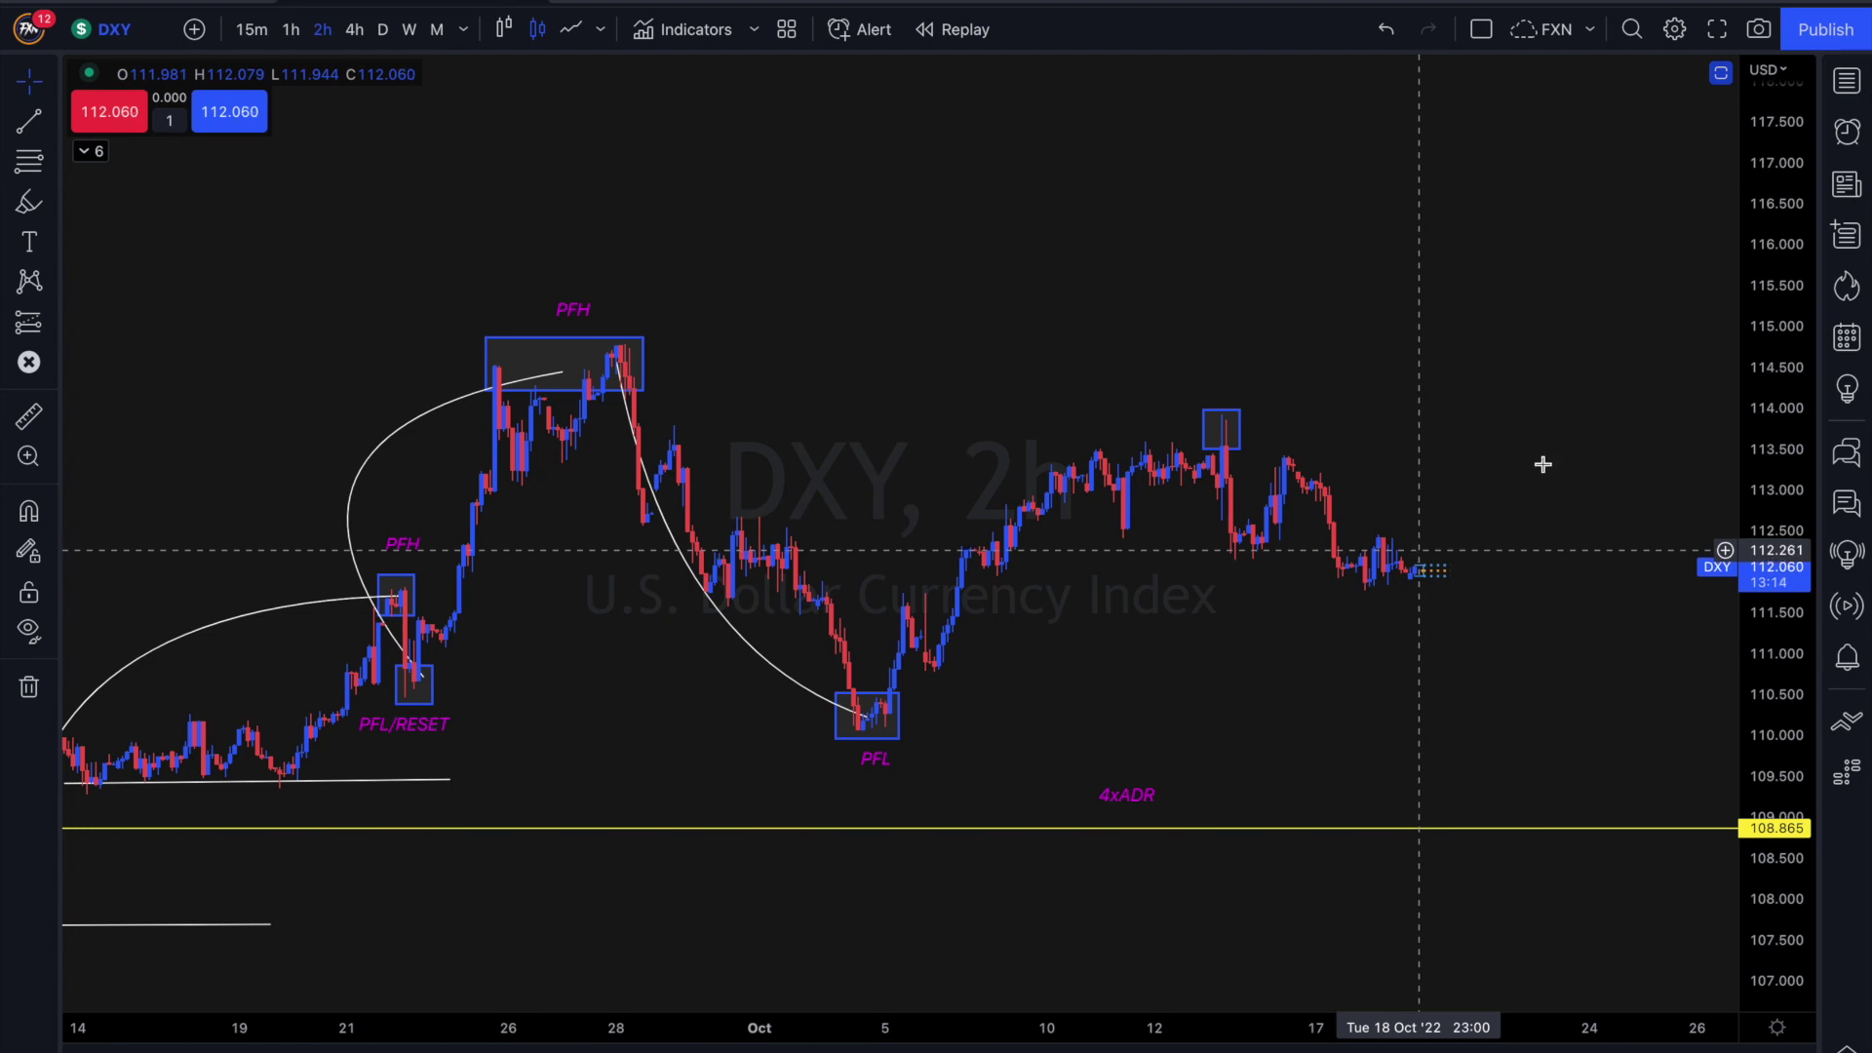
Step: Switch the 2-hour chart from DXY to EURCHF using the watchlist, and close the watchlist
left_click(1847, 81)
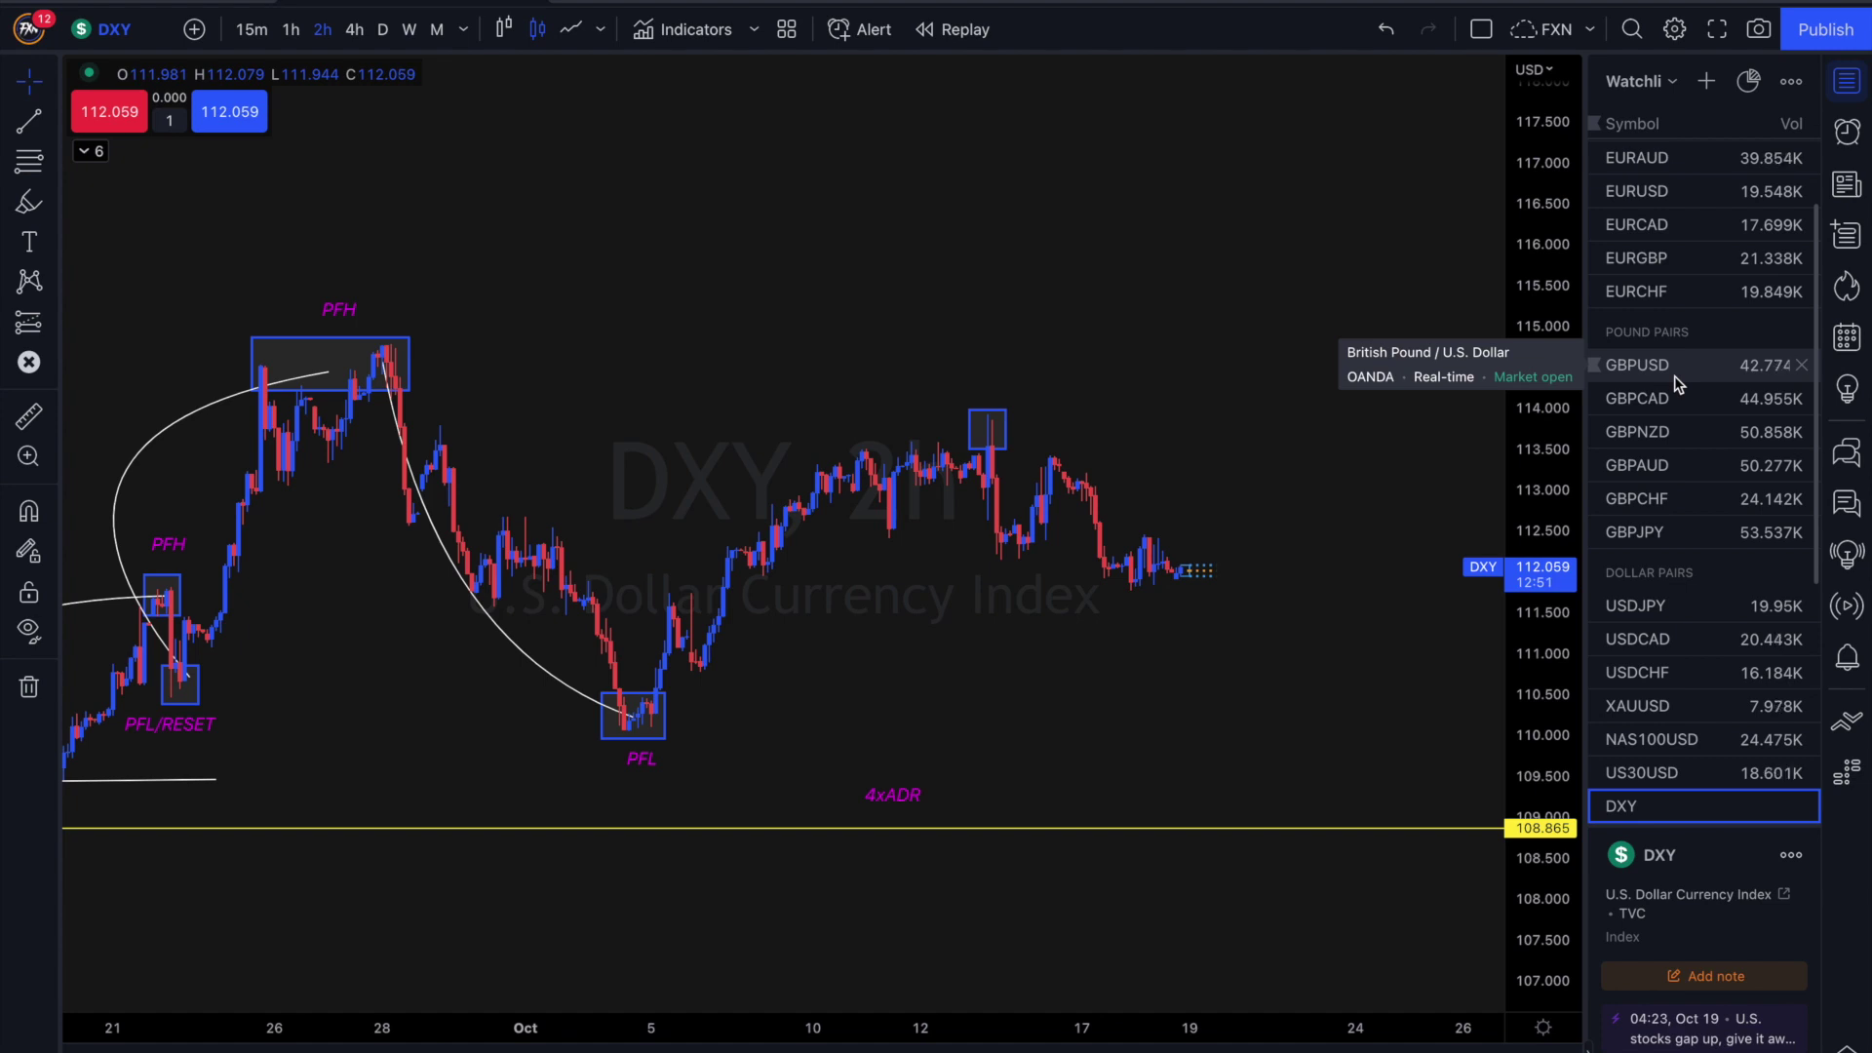
left_click(1676, 293)
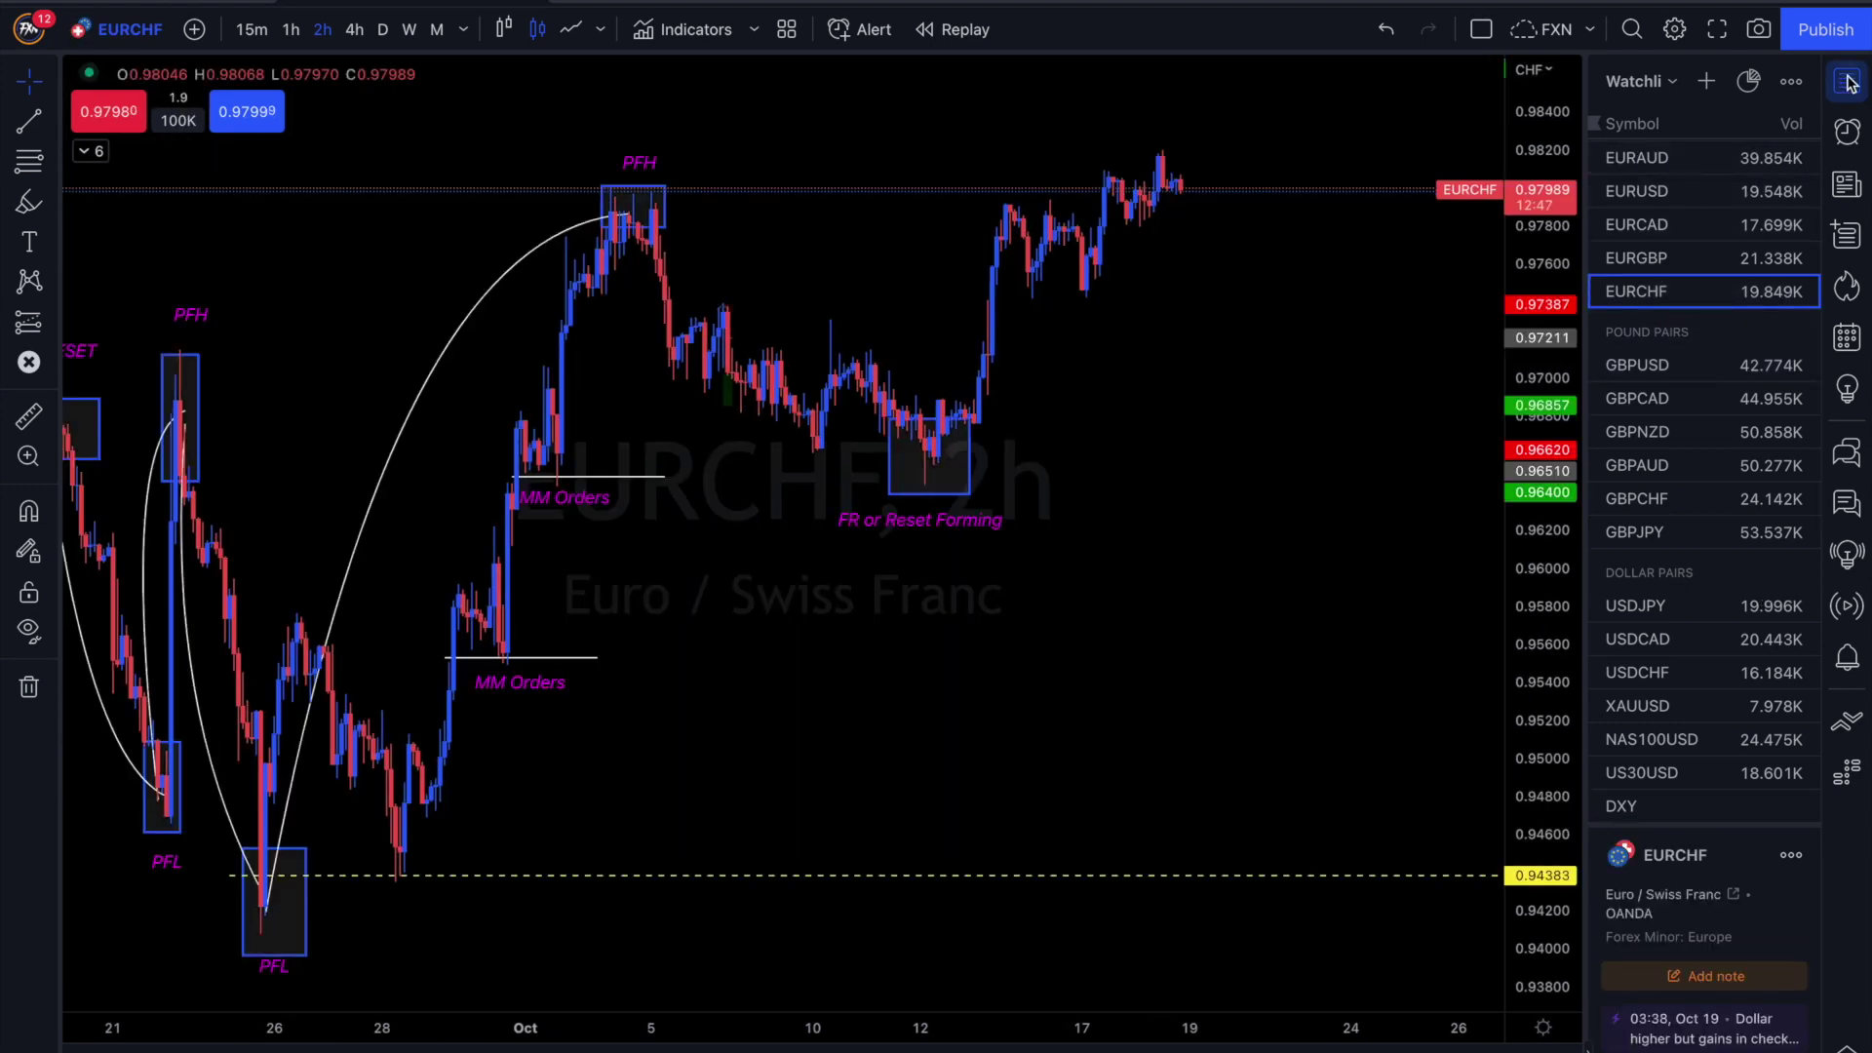
left_click(1847, 81)
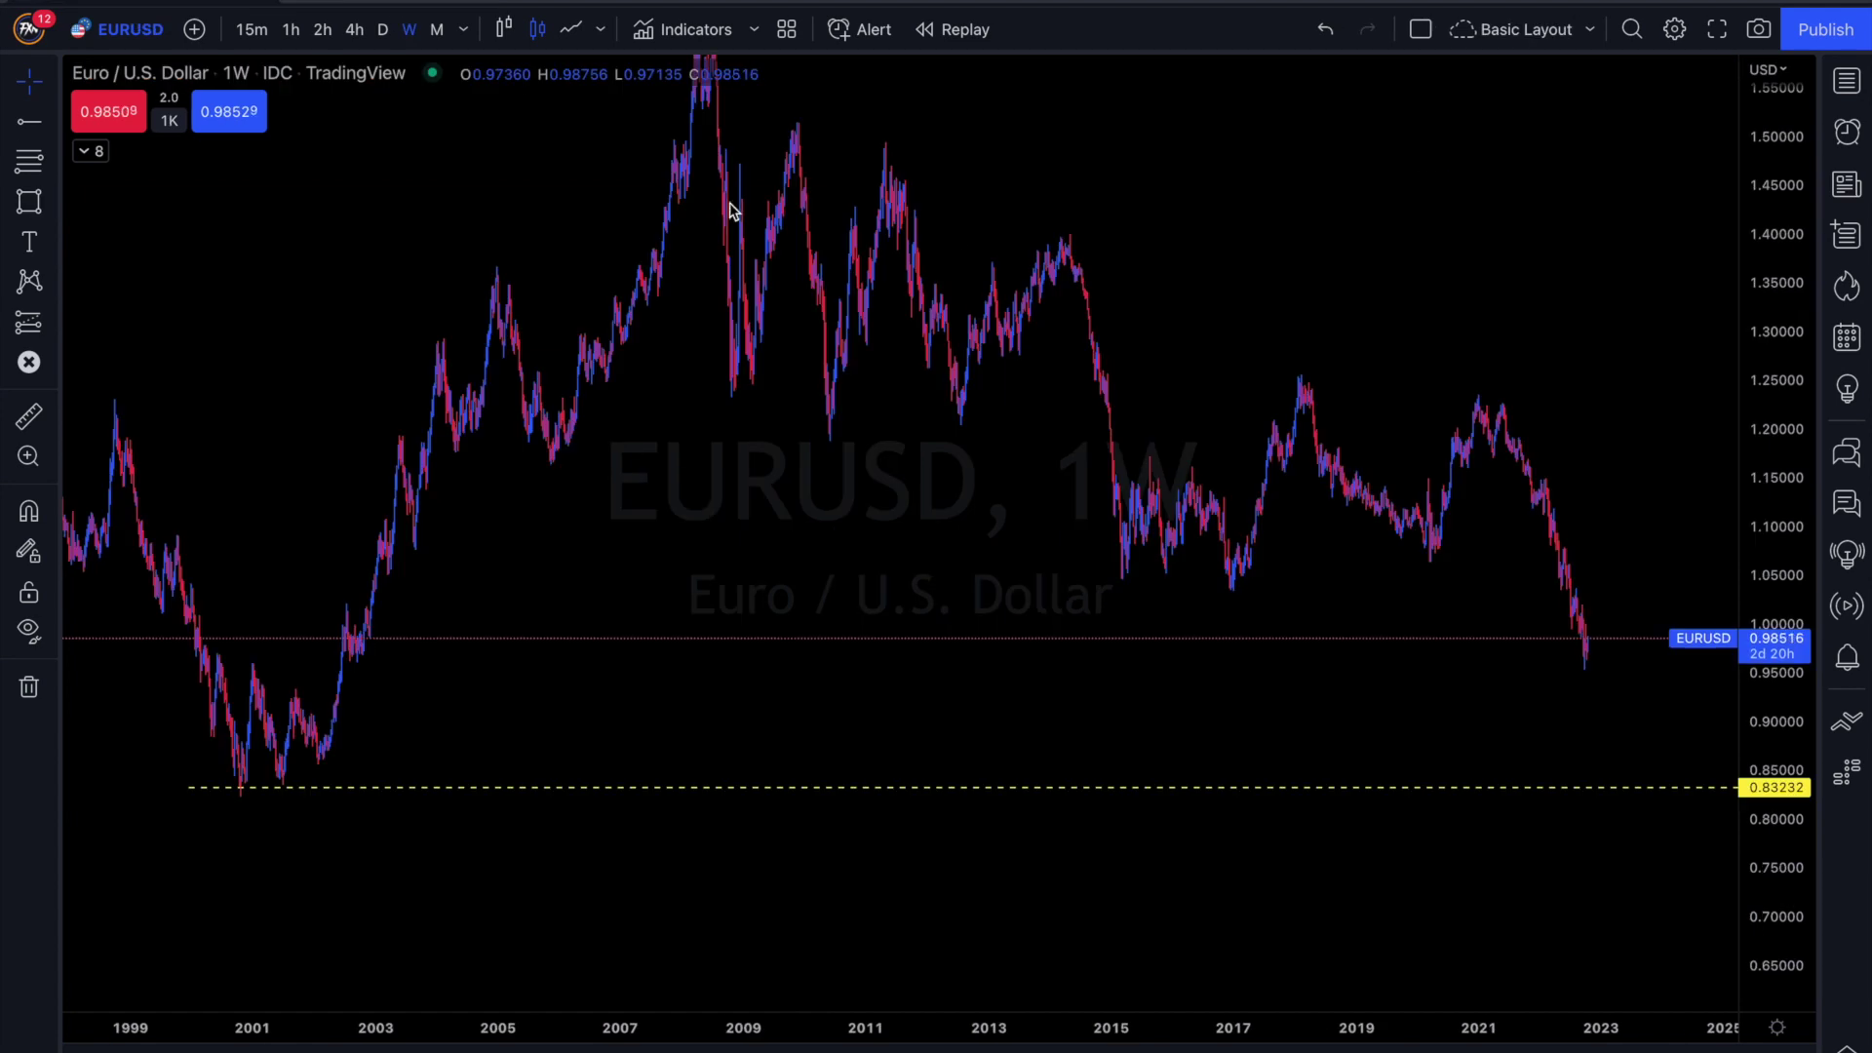
Step: Load EURCHF from the watchlist into the weekly Basic Layout chart, and close the watchlist
left_click(1847, 81)
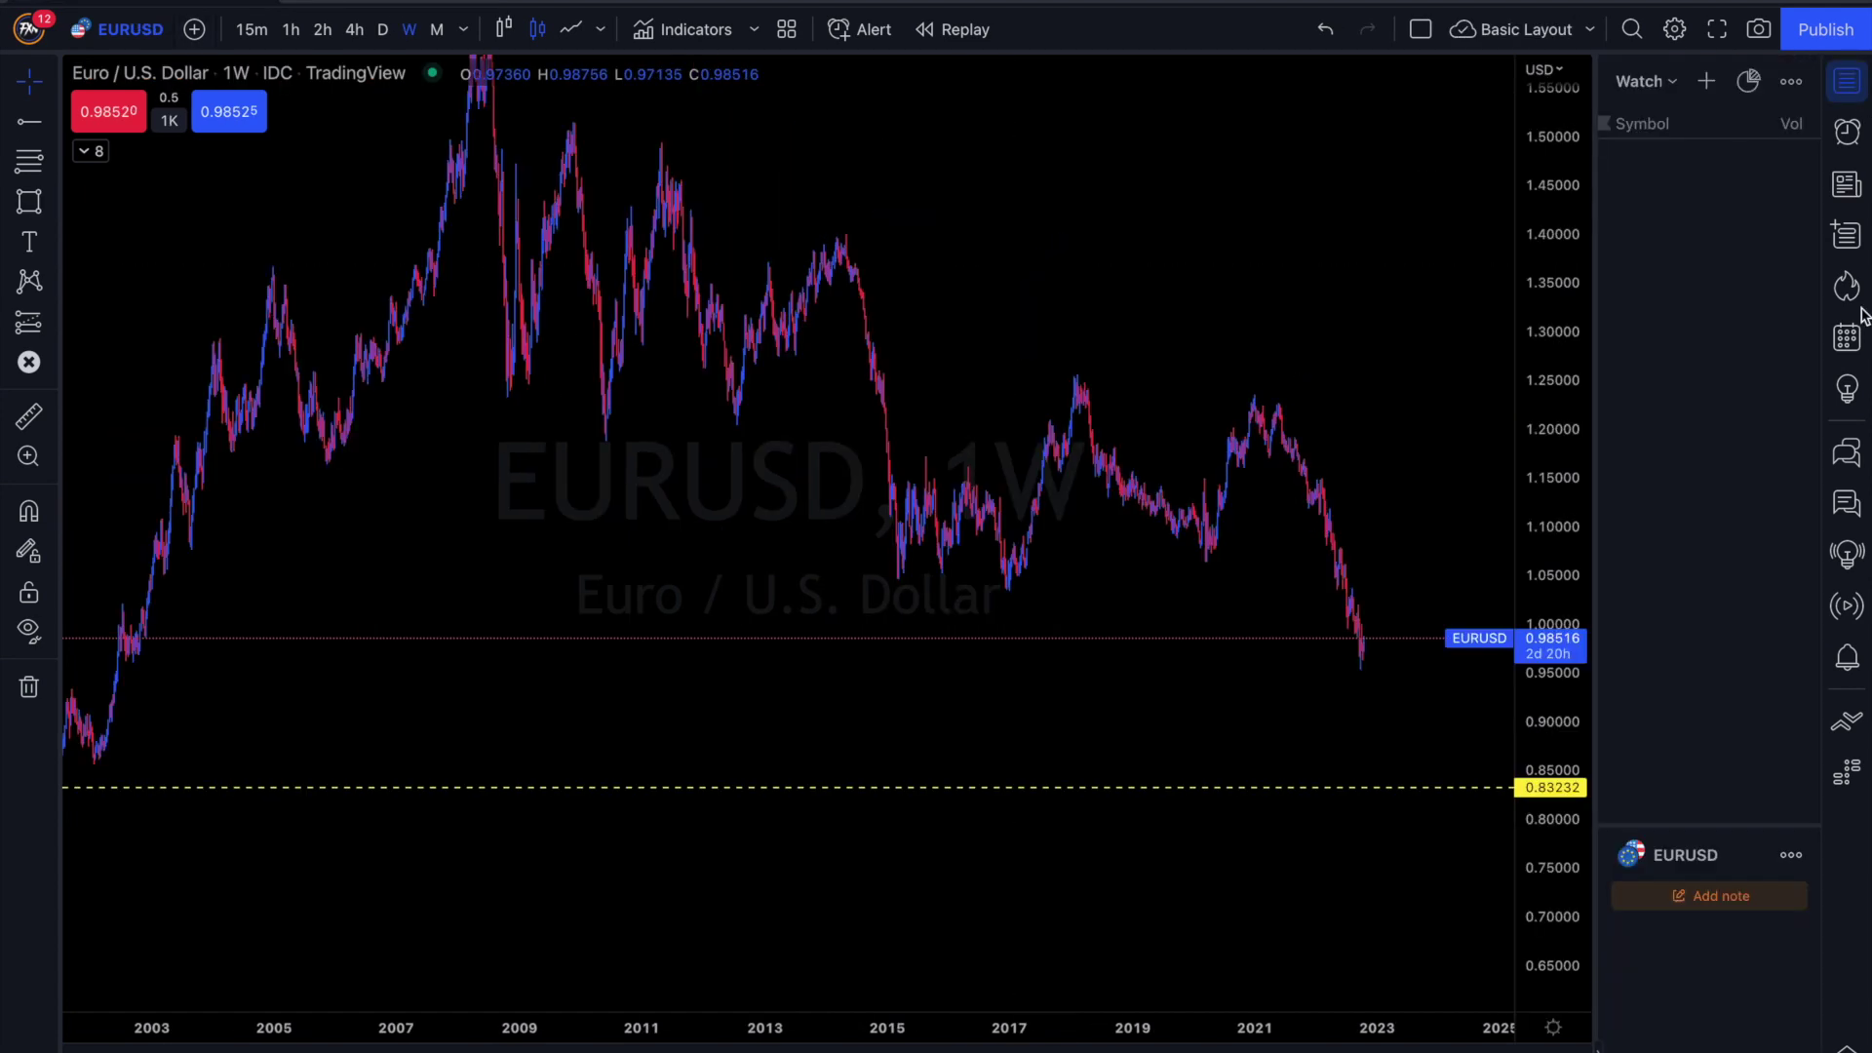
scroll(1702, 390, "up", 4)
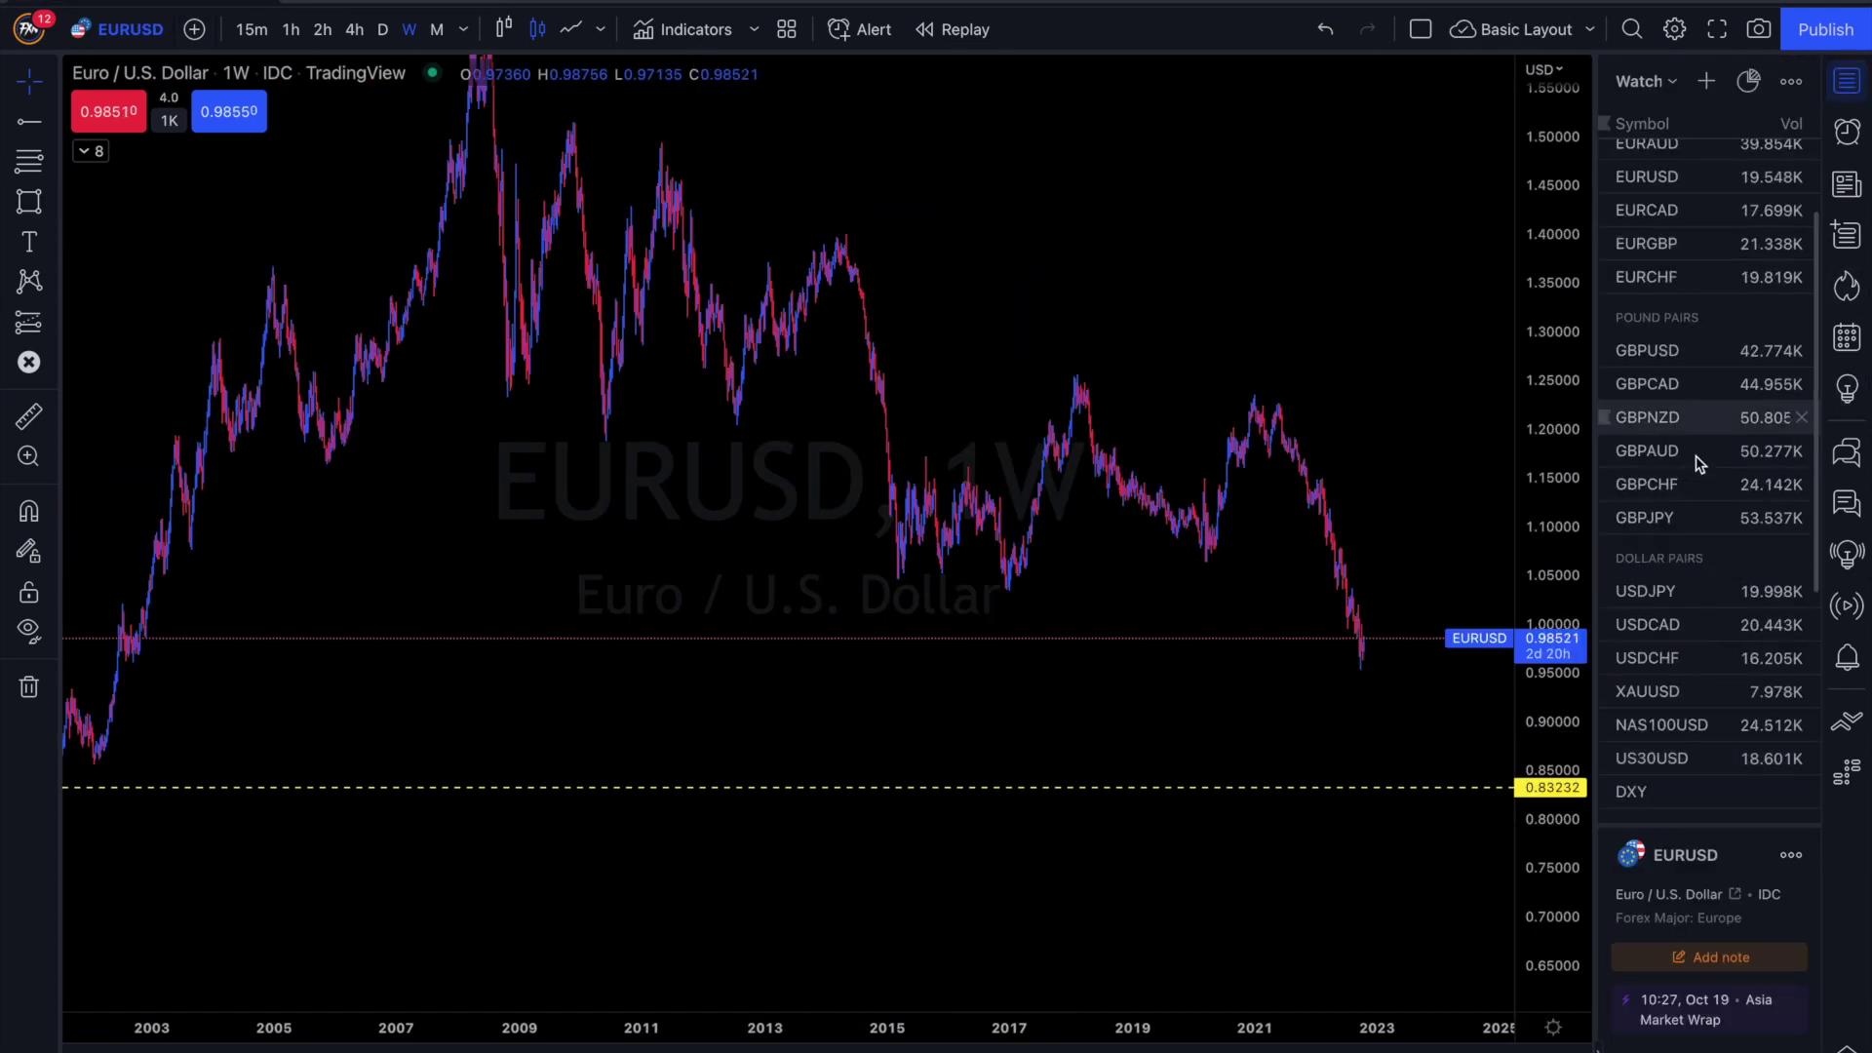
left_click(1680, 278)
left_click(1846, 81)
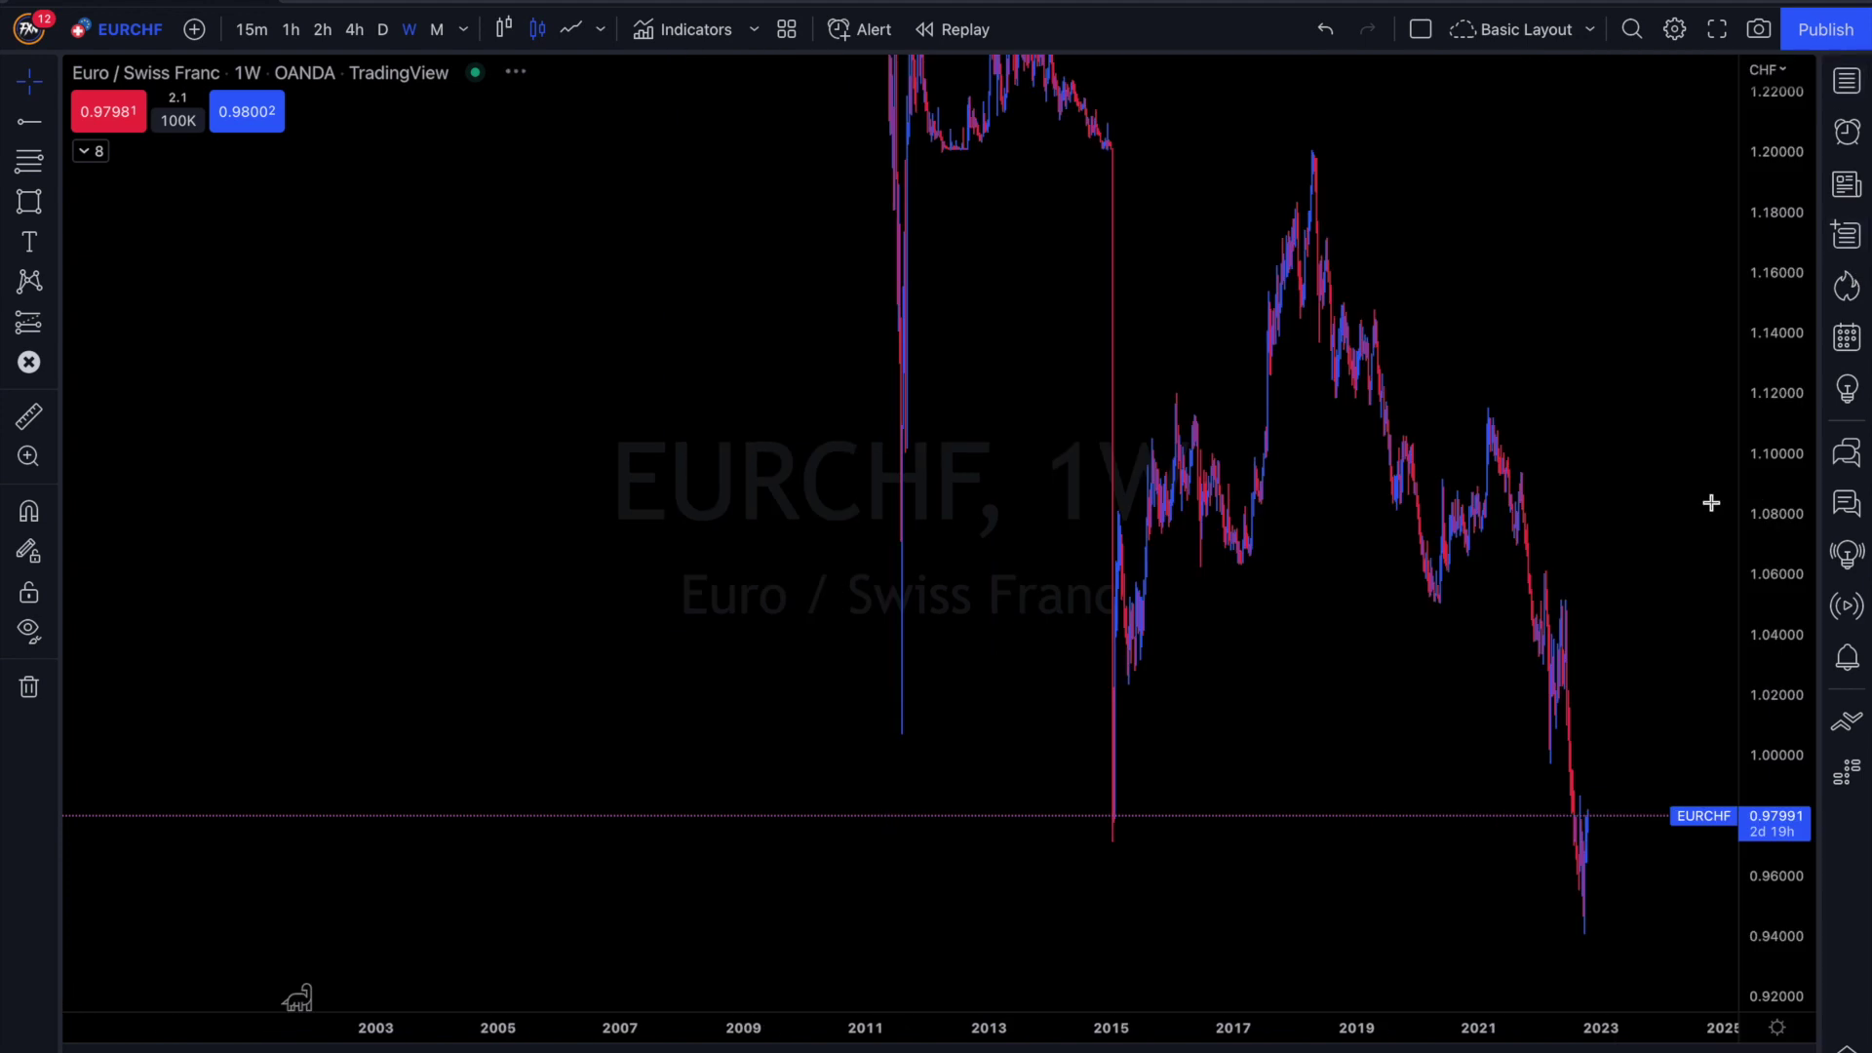
Step: Highlight the early-2015 spike low at about 0.977 and the 2011 spike low at about 1.006, and delete the 2011 highlight
left_click_drag(1811, 339, 1775, 744)
left_click_drag(1609, 419, 1150, 804)
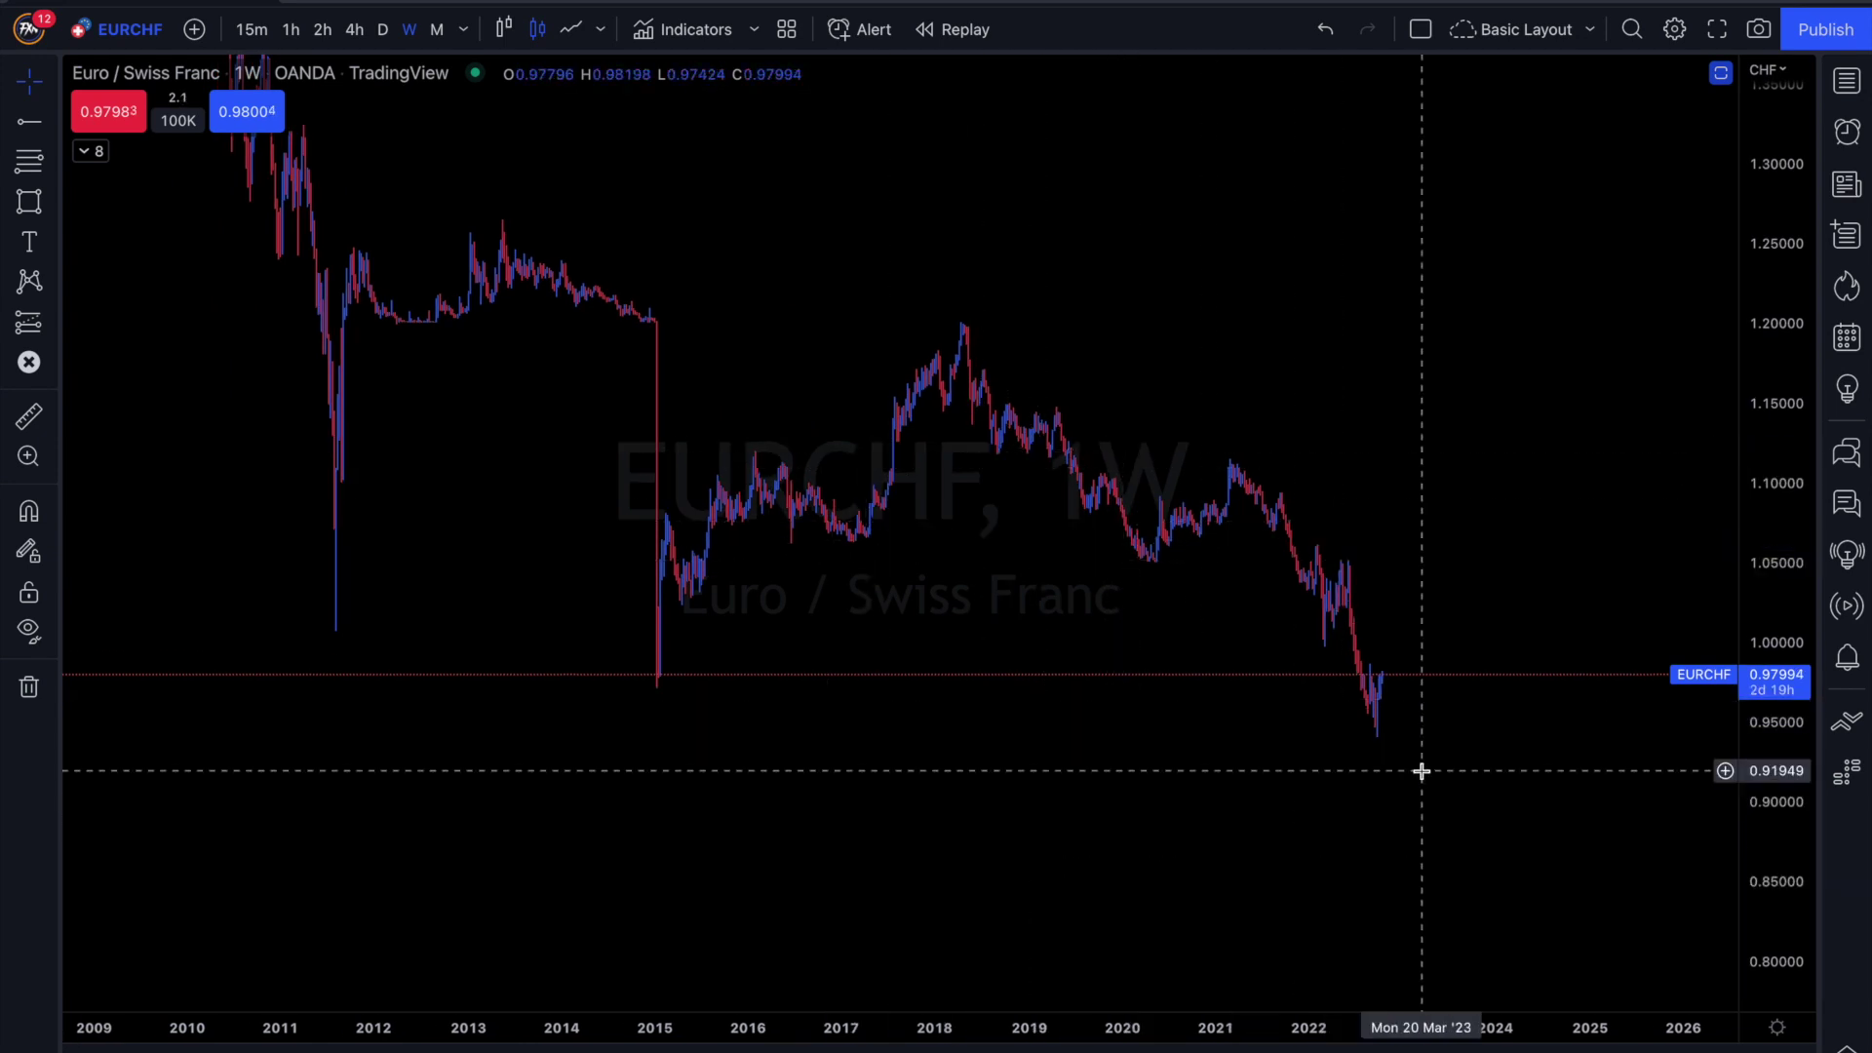
key("alt+b")
left_click_drag(630, 676, 692, 677)
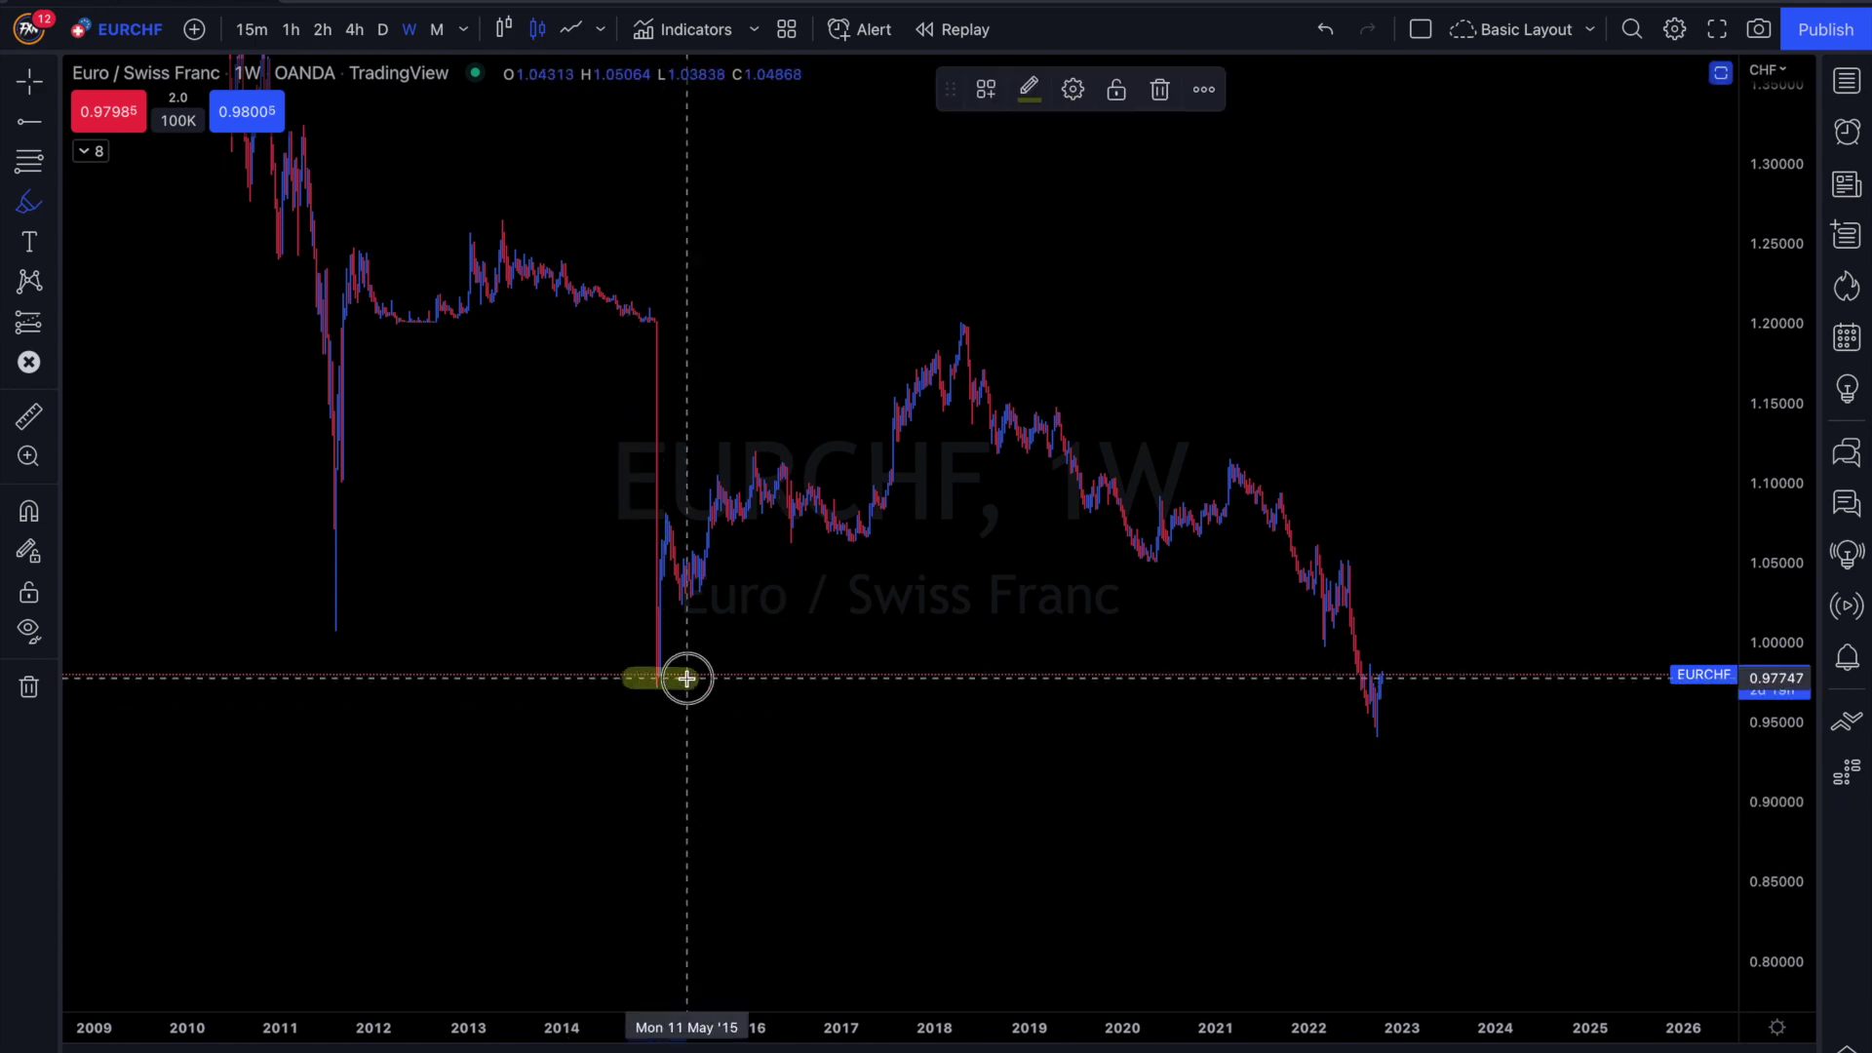
left_click_drag(322, 632, 359, 632)
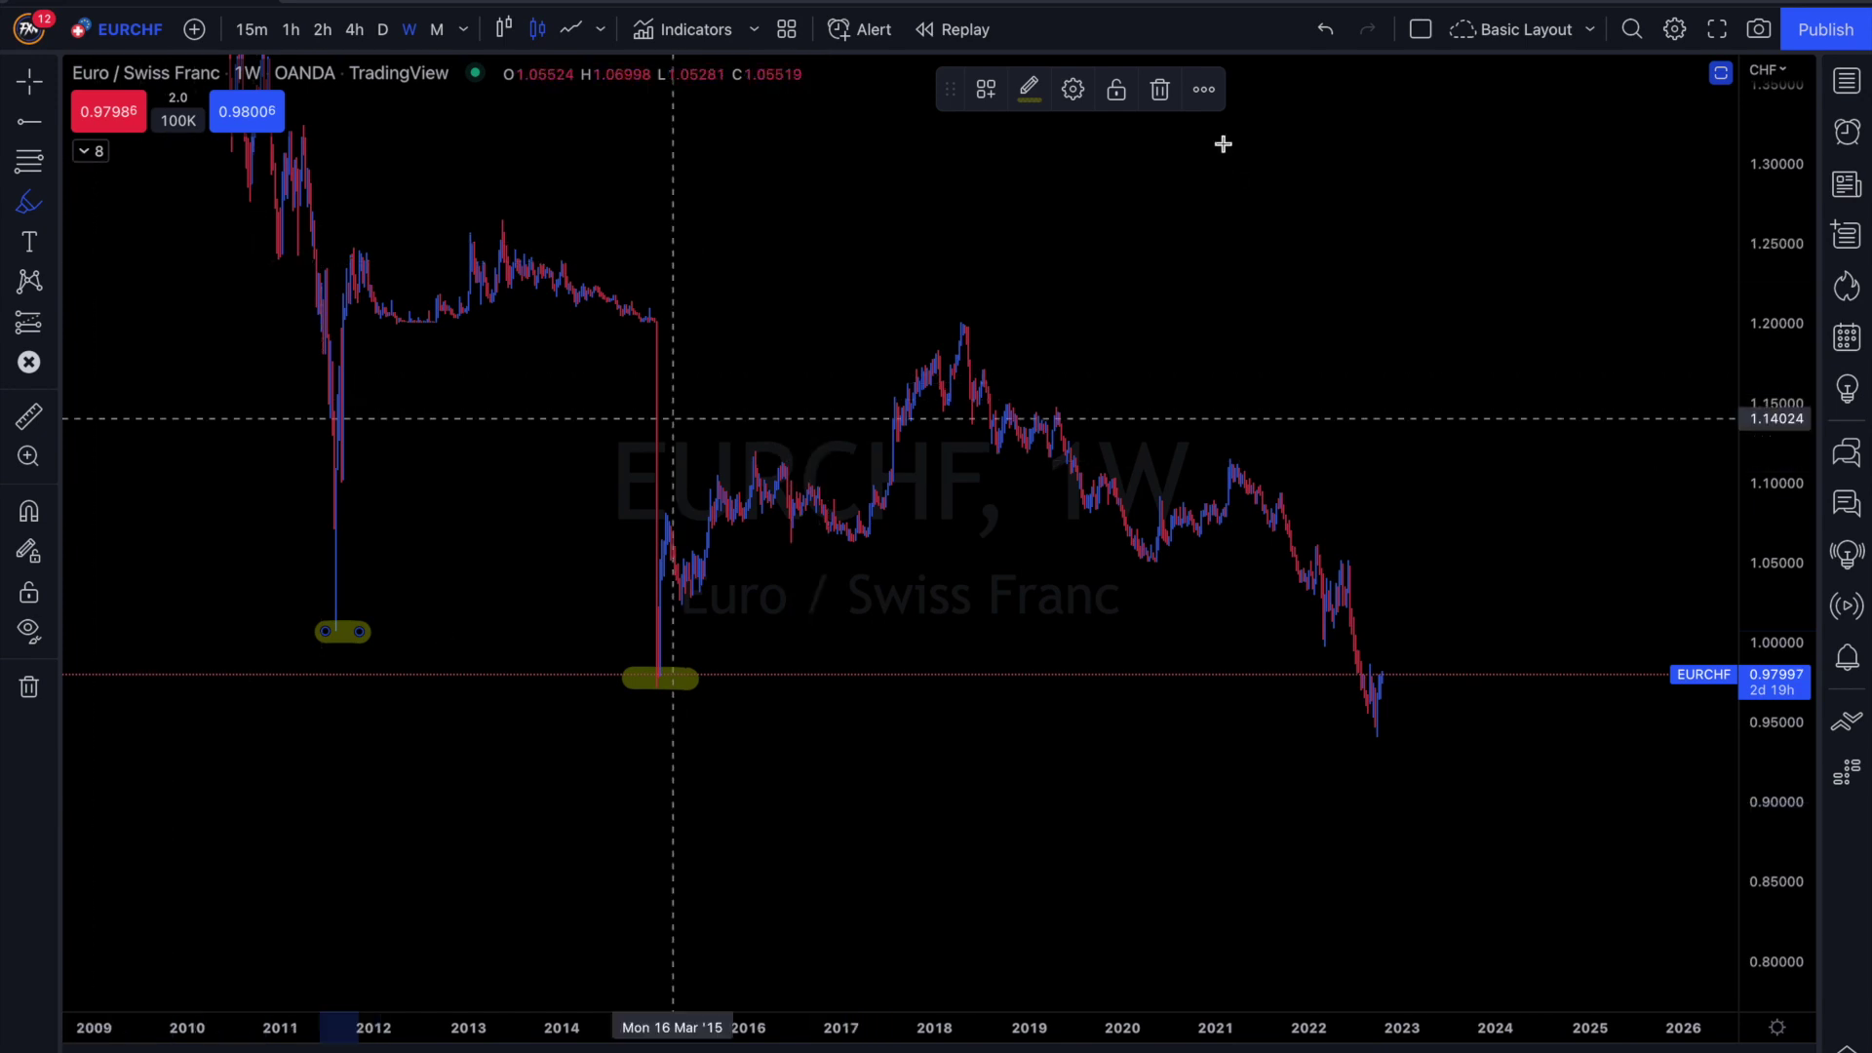
left_click(1159, 89)
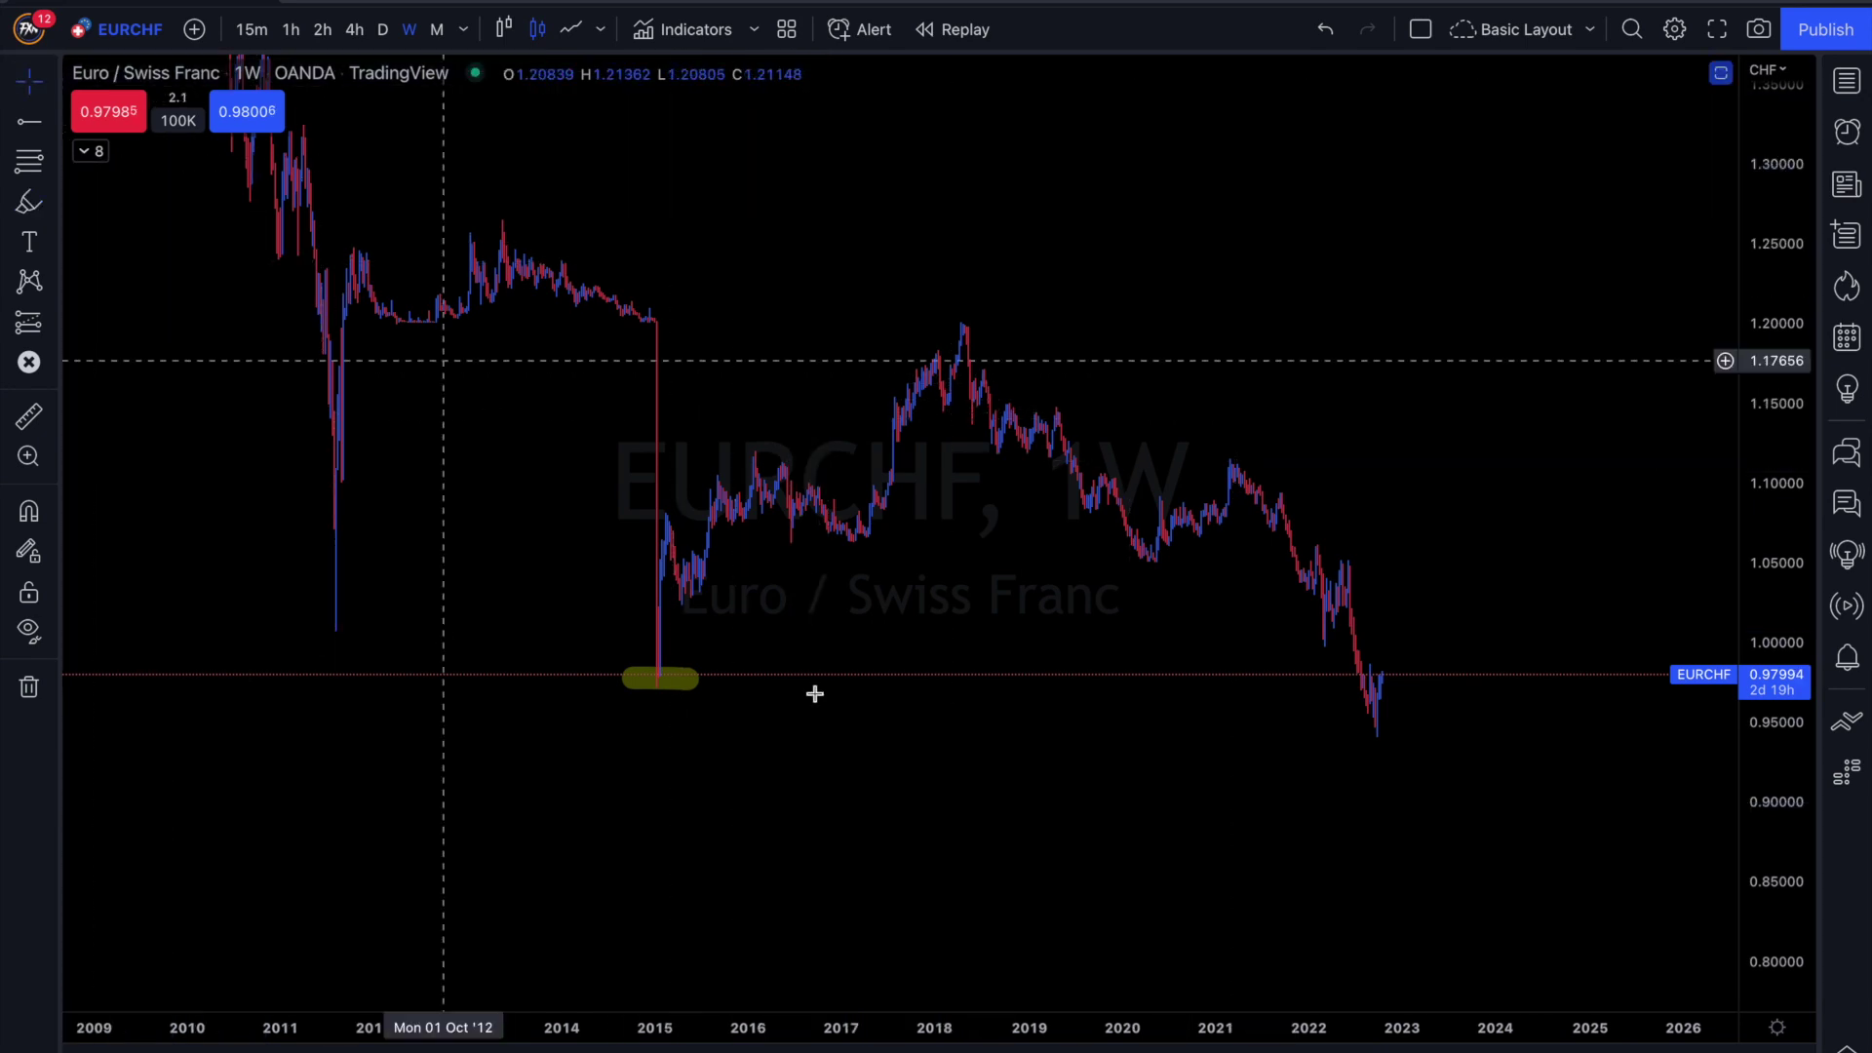
left_click_drag(1007, 698, 1245, 652)
left_click_drag(410, 664, 1124, 986)
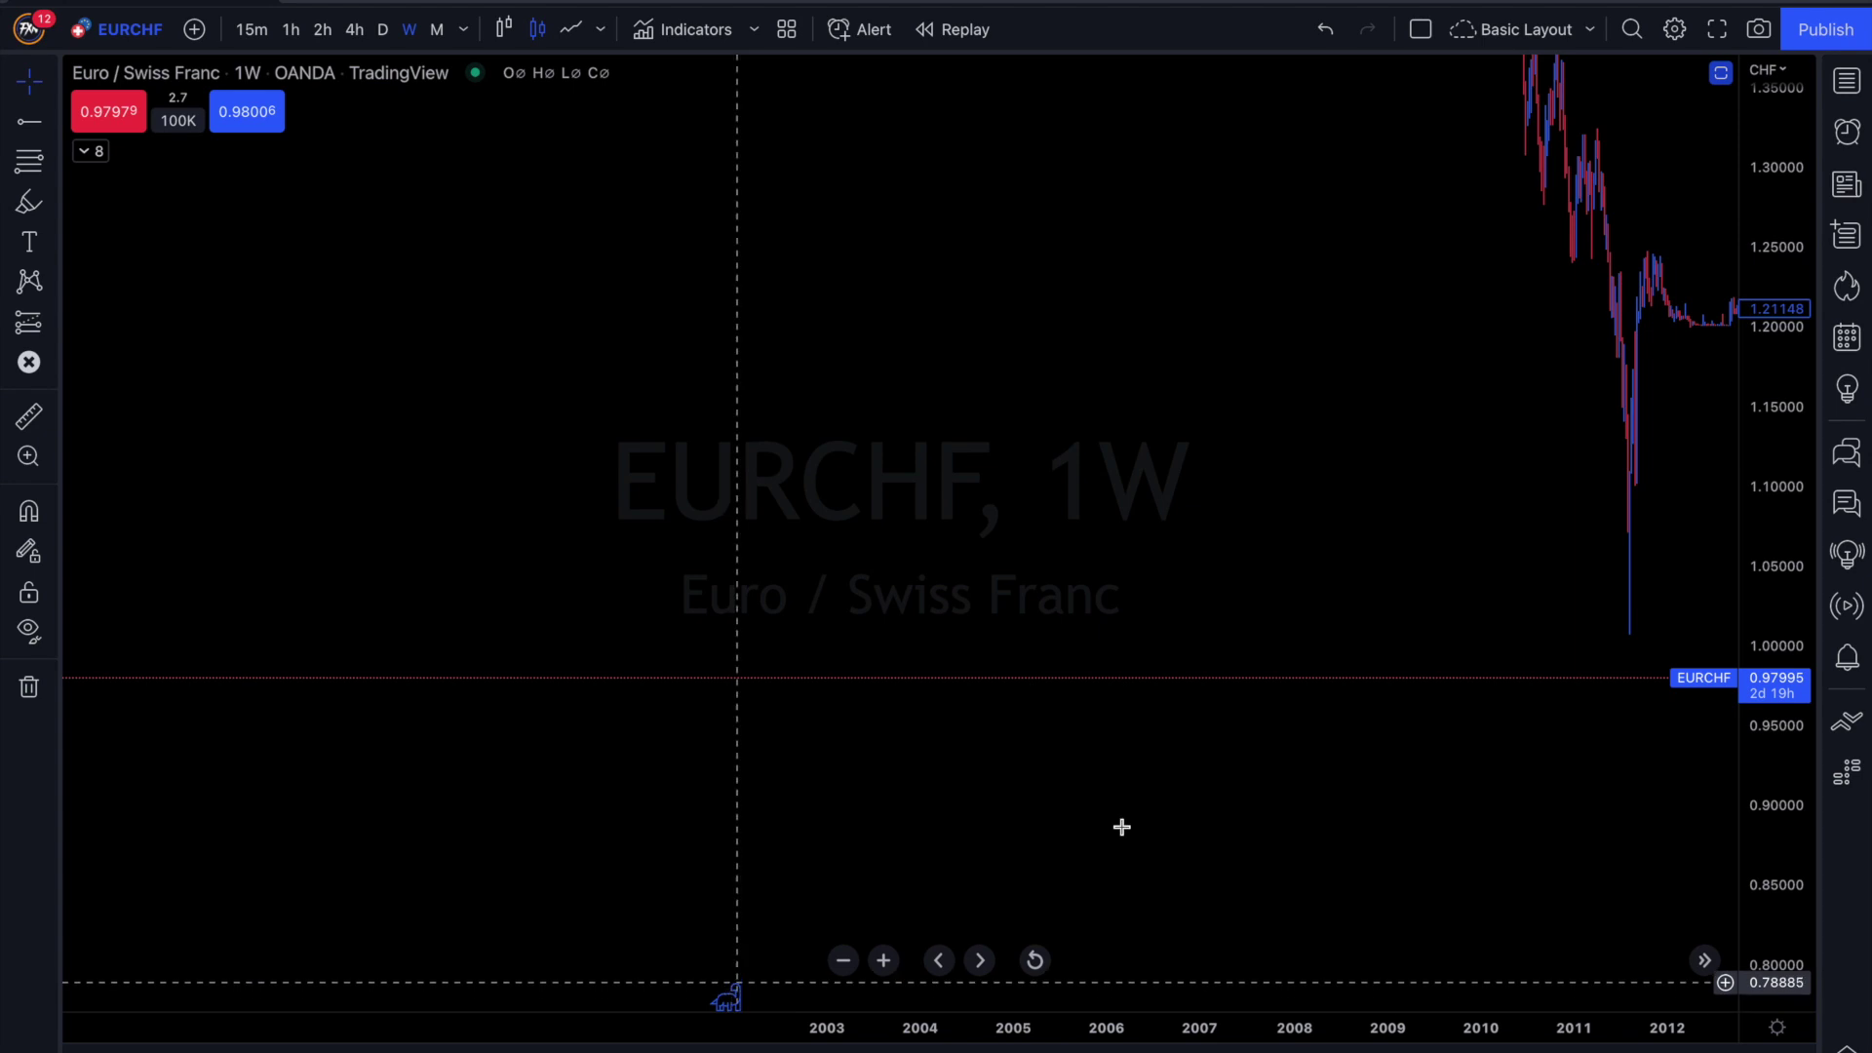
left_click_drag(1283, 823, 521, 811)
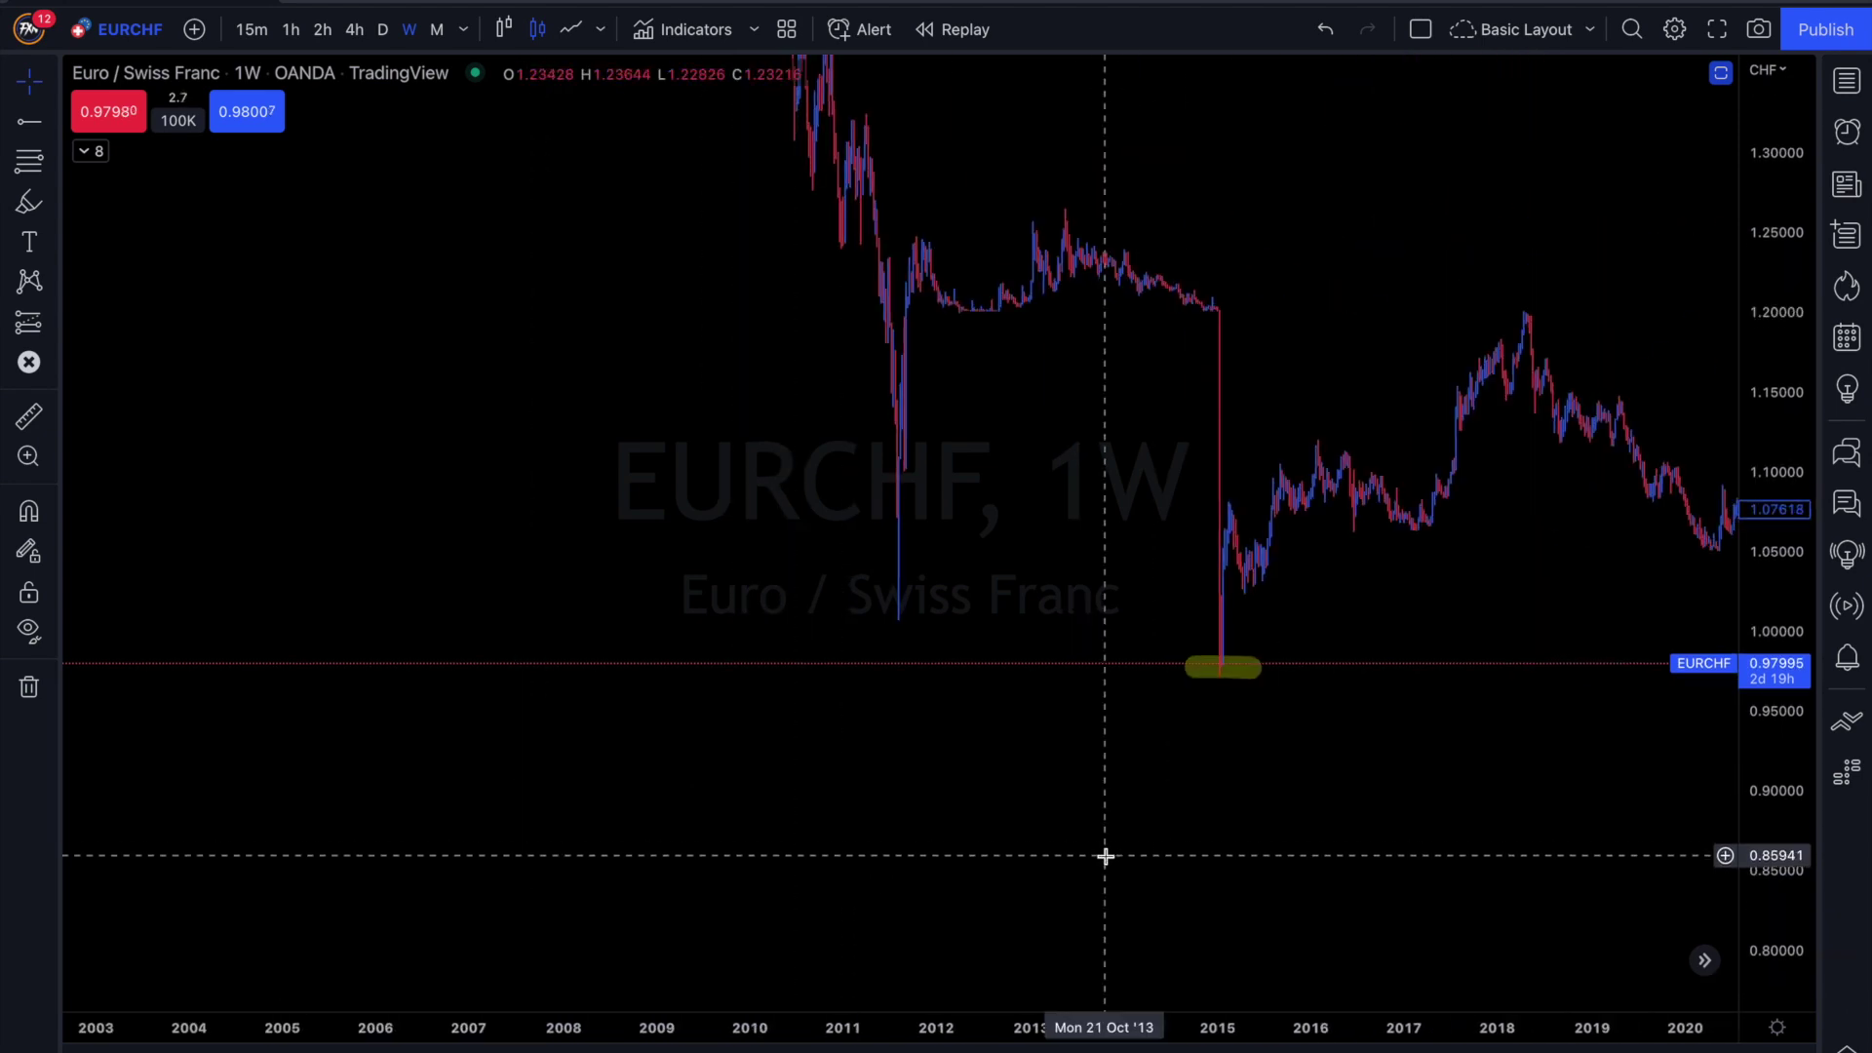
Step: Return from the weekly EURCHF chart to the 2-hour FXN layout and examine the PFH and PFL swings from mid-August to mid-October
left_click_drag(1194, 844, 659, 818)
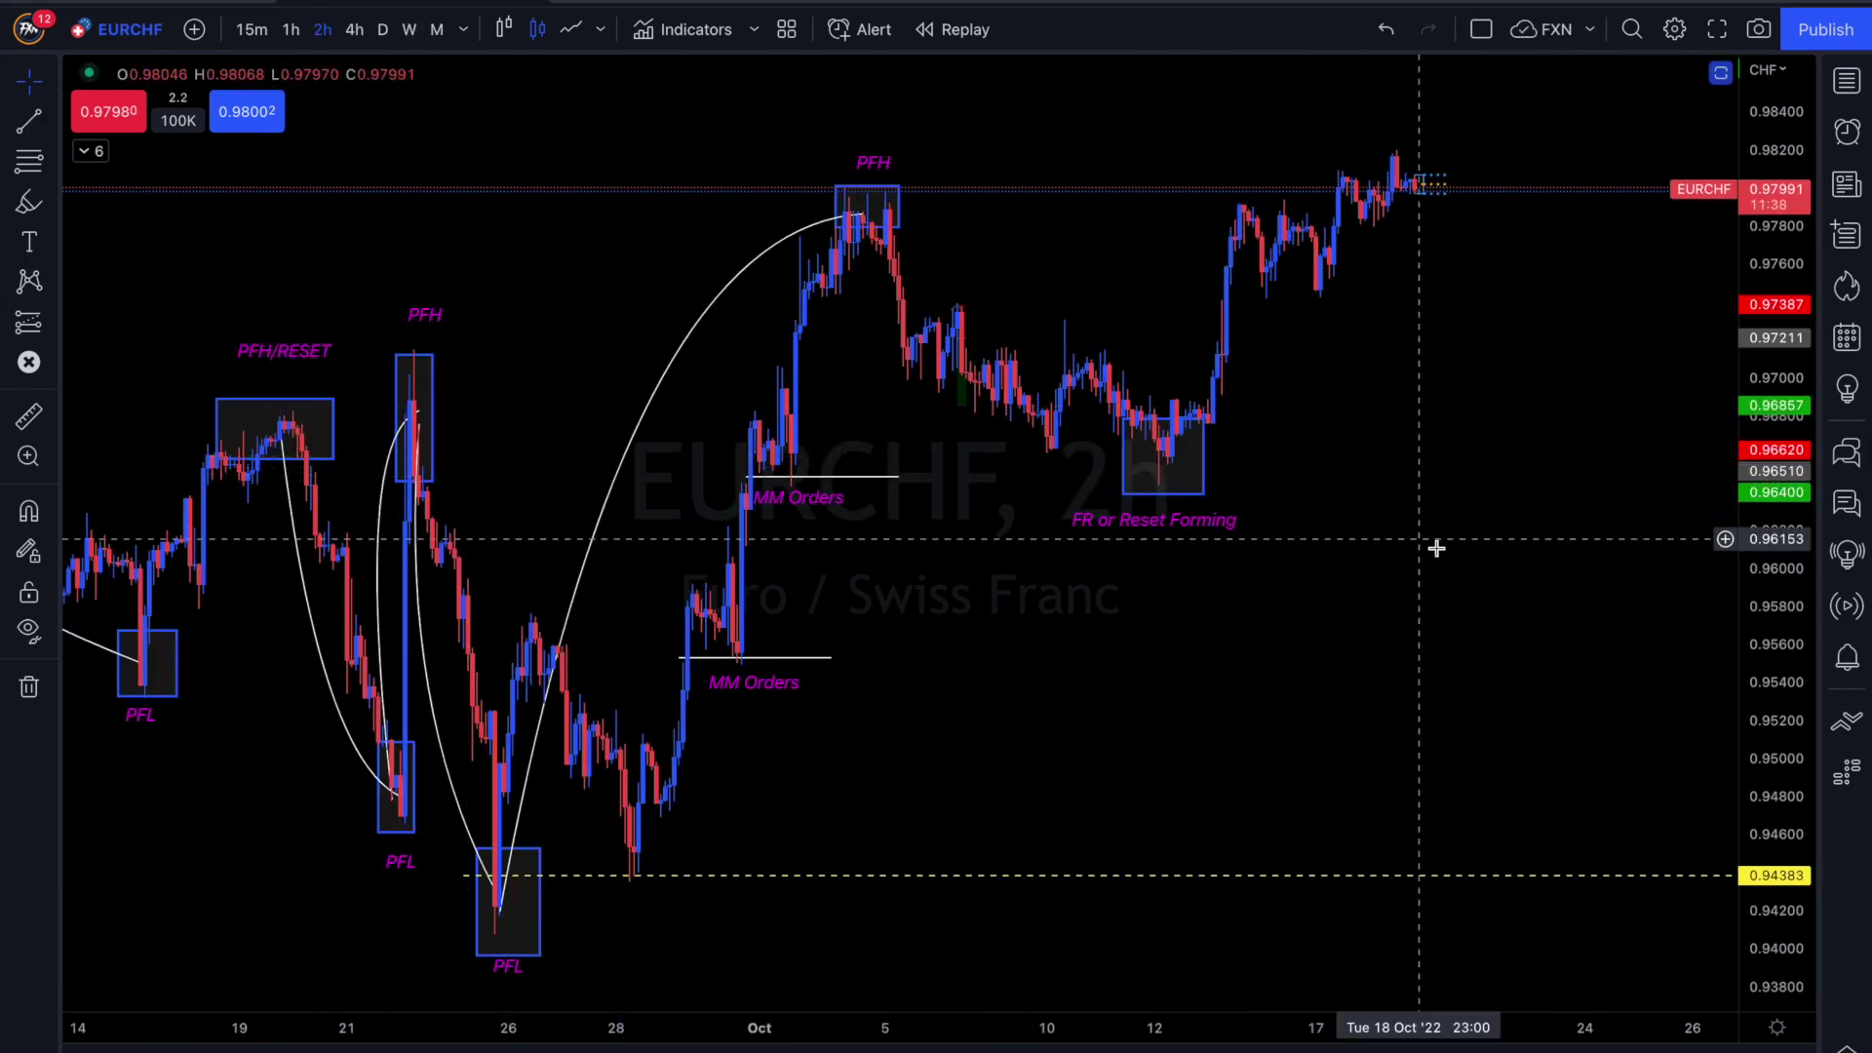
scroll(1436, 548, "left", 10)
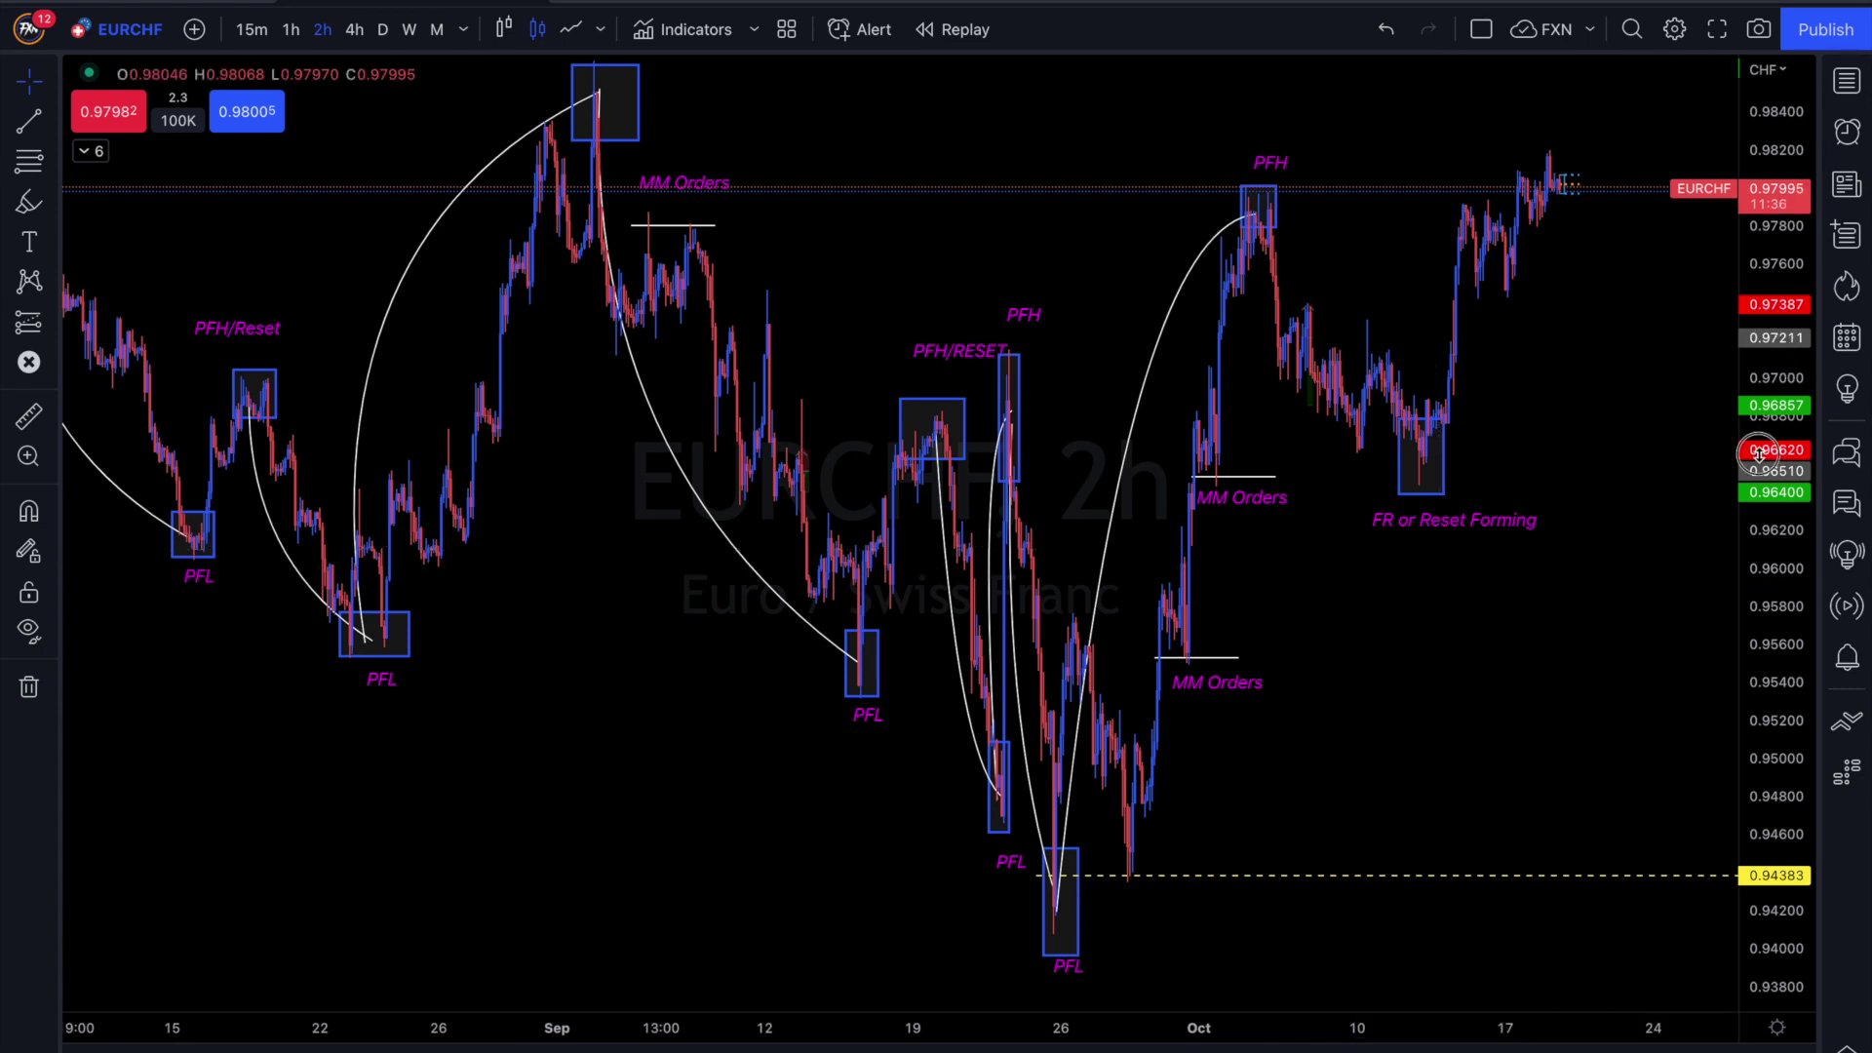
left_click_drag(1758, 453, 1758, 527)
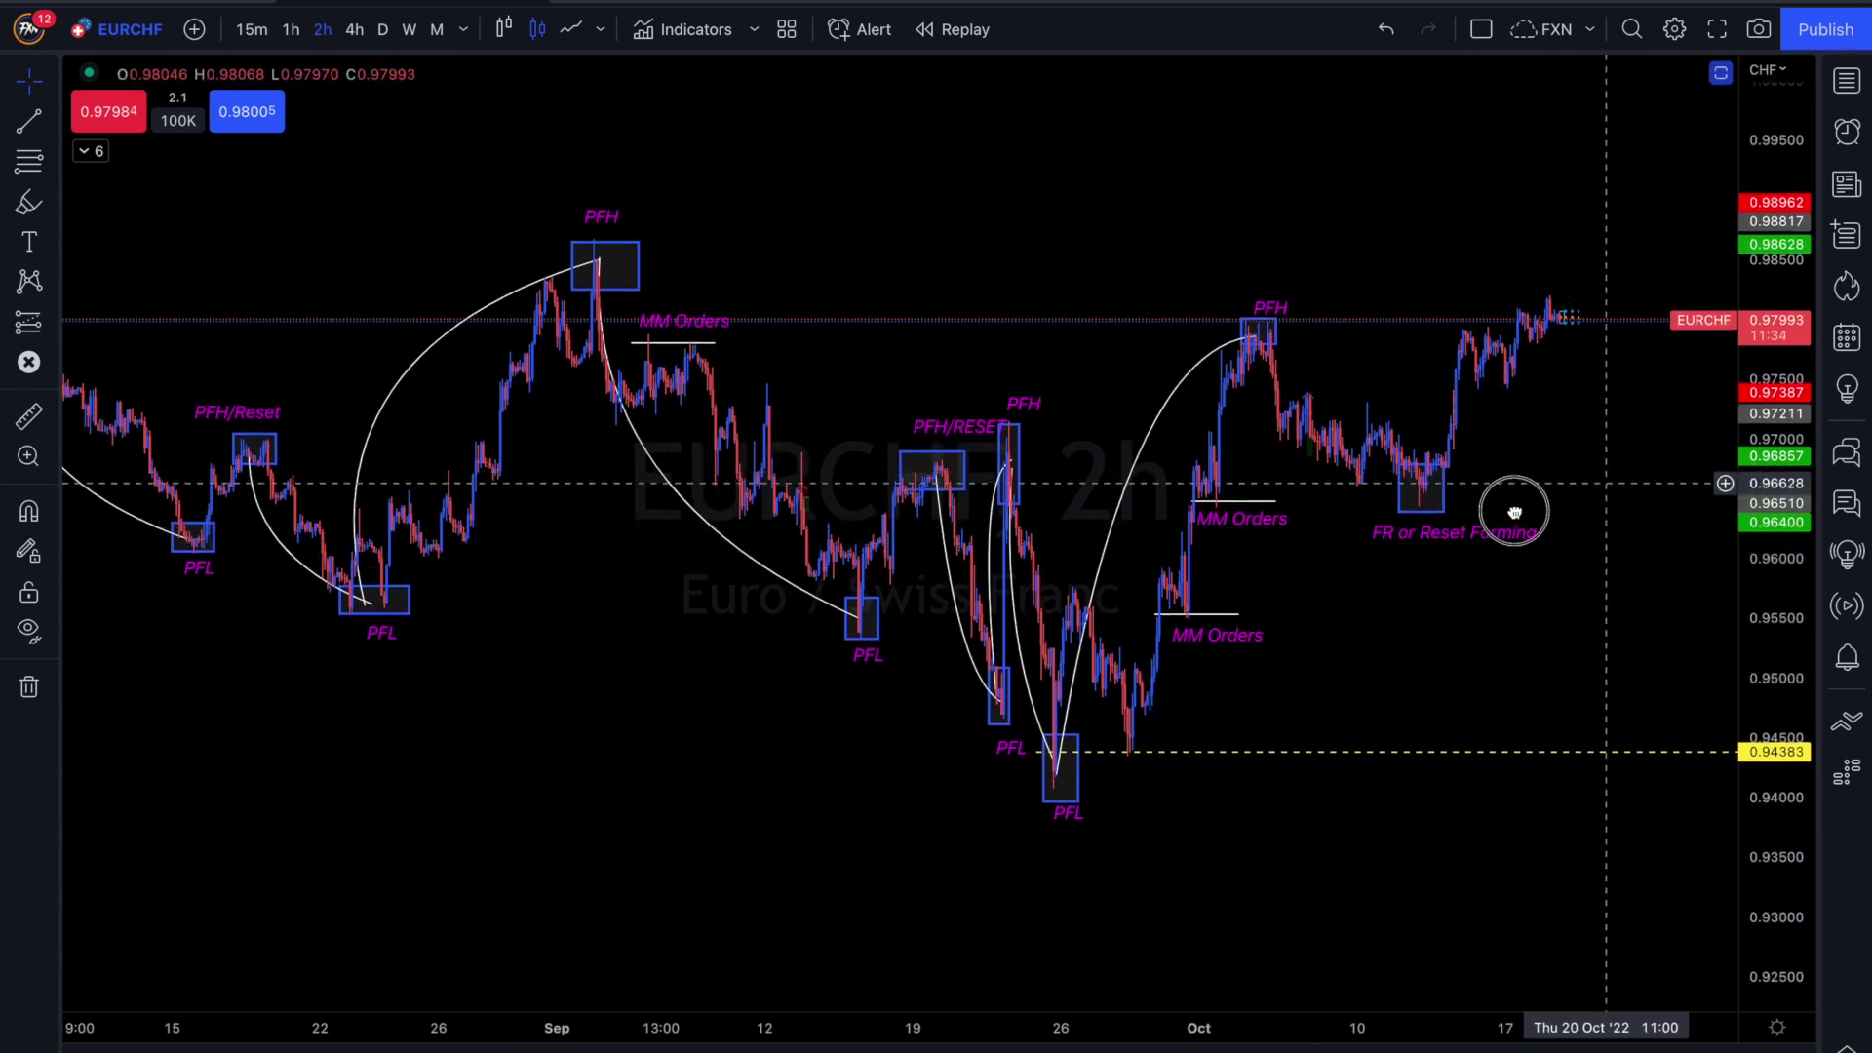
scroll(1566, 472, "up", 5)
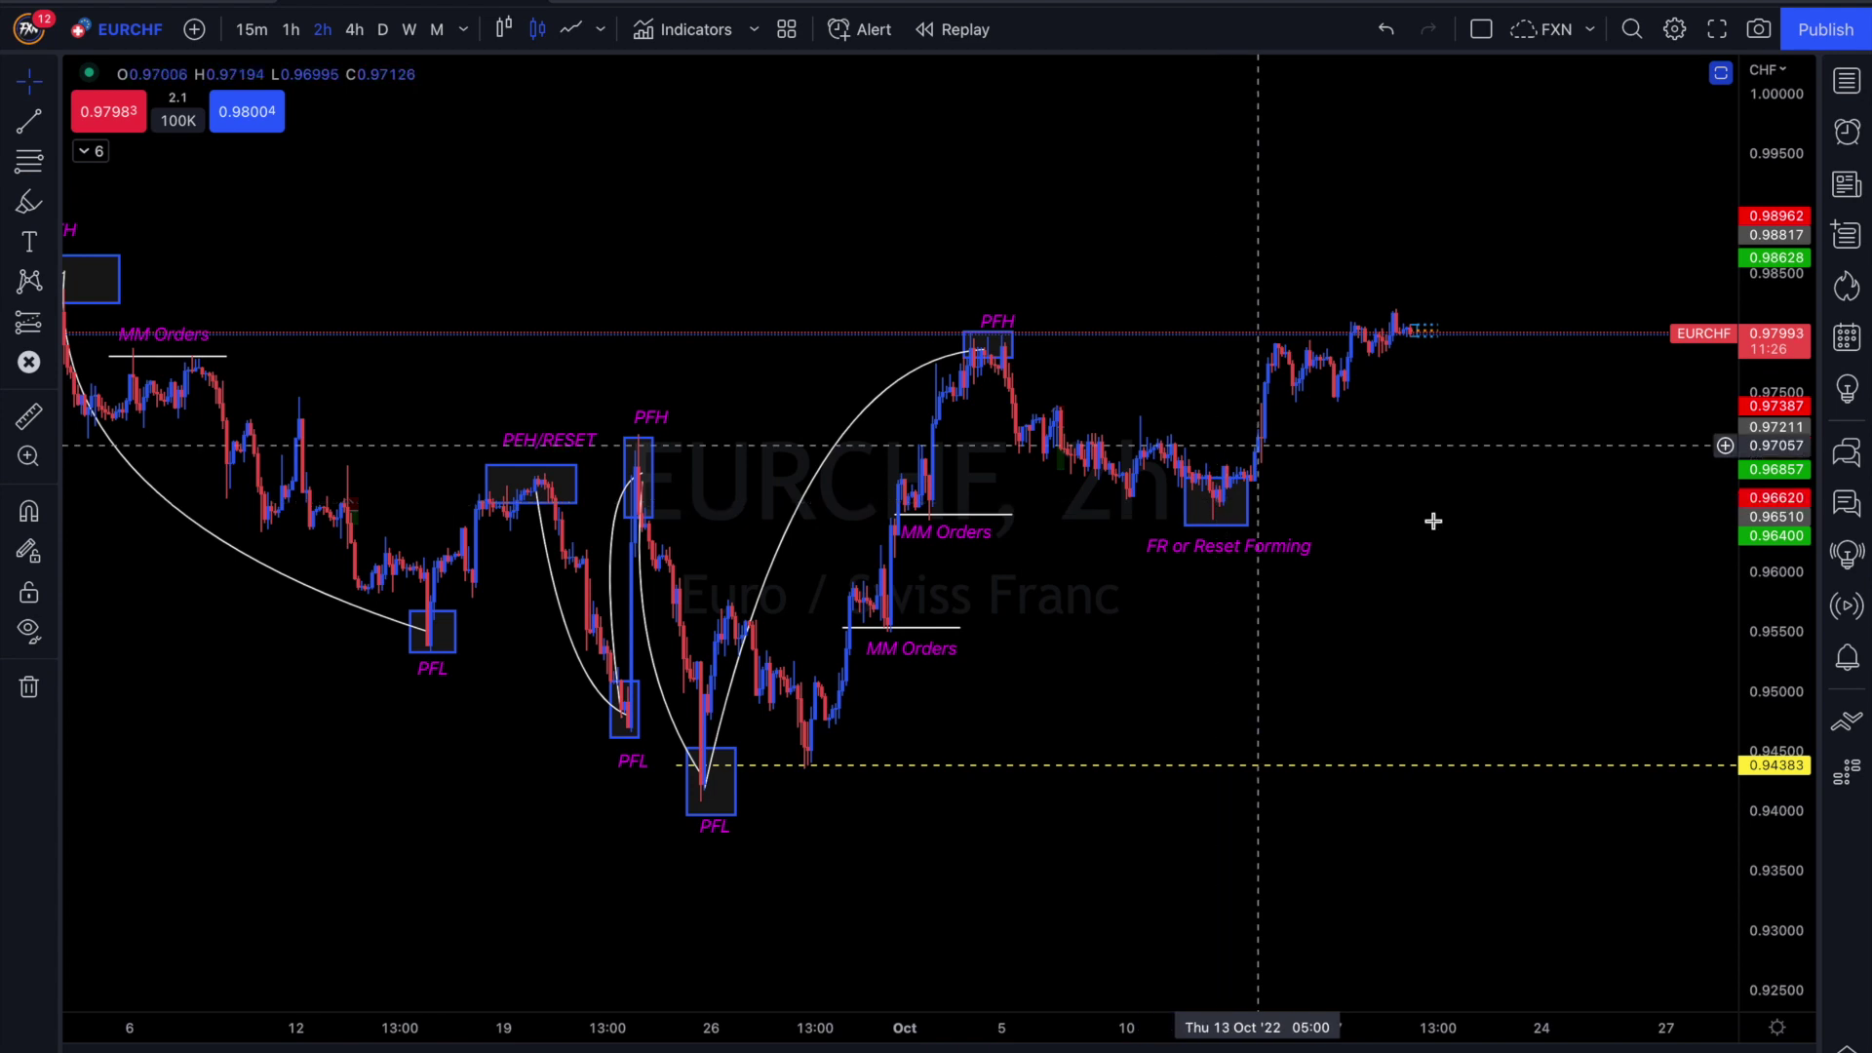
left_click_drag(1535, 572, 1565, 604)
scroll(1550, 590, "down", 2)
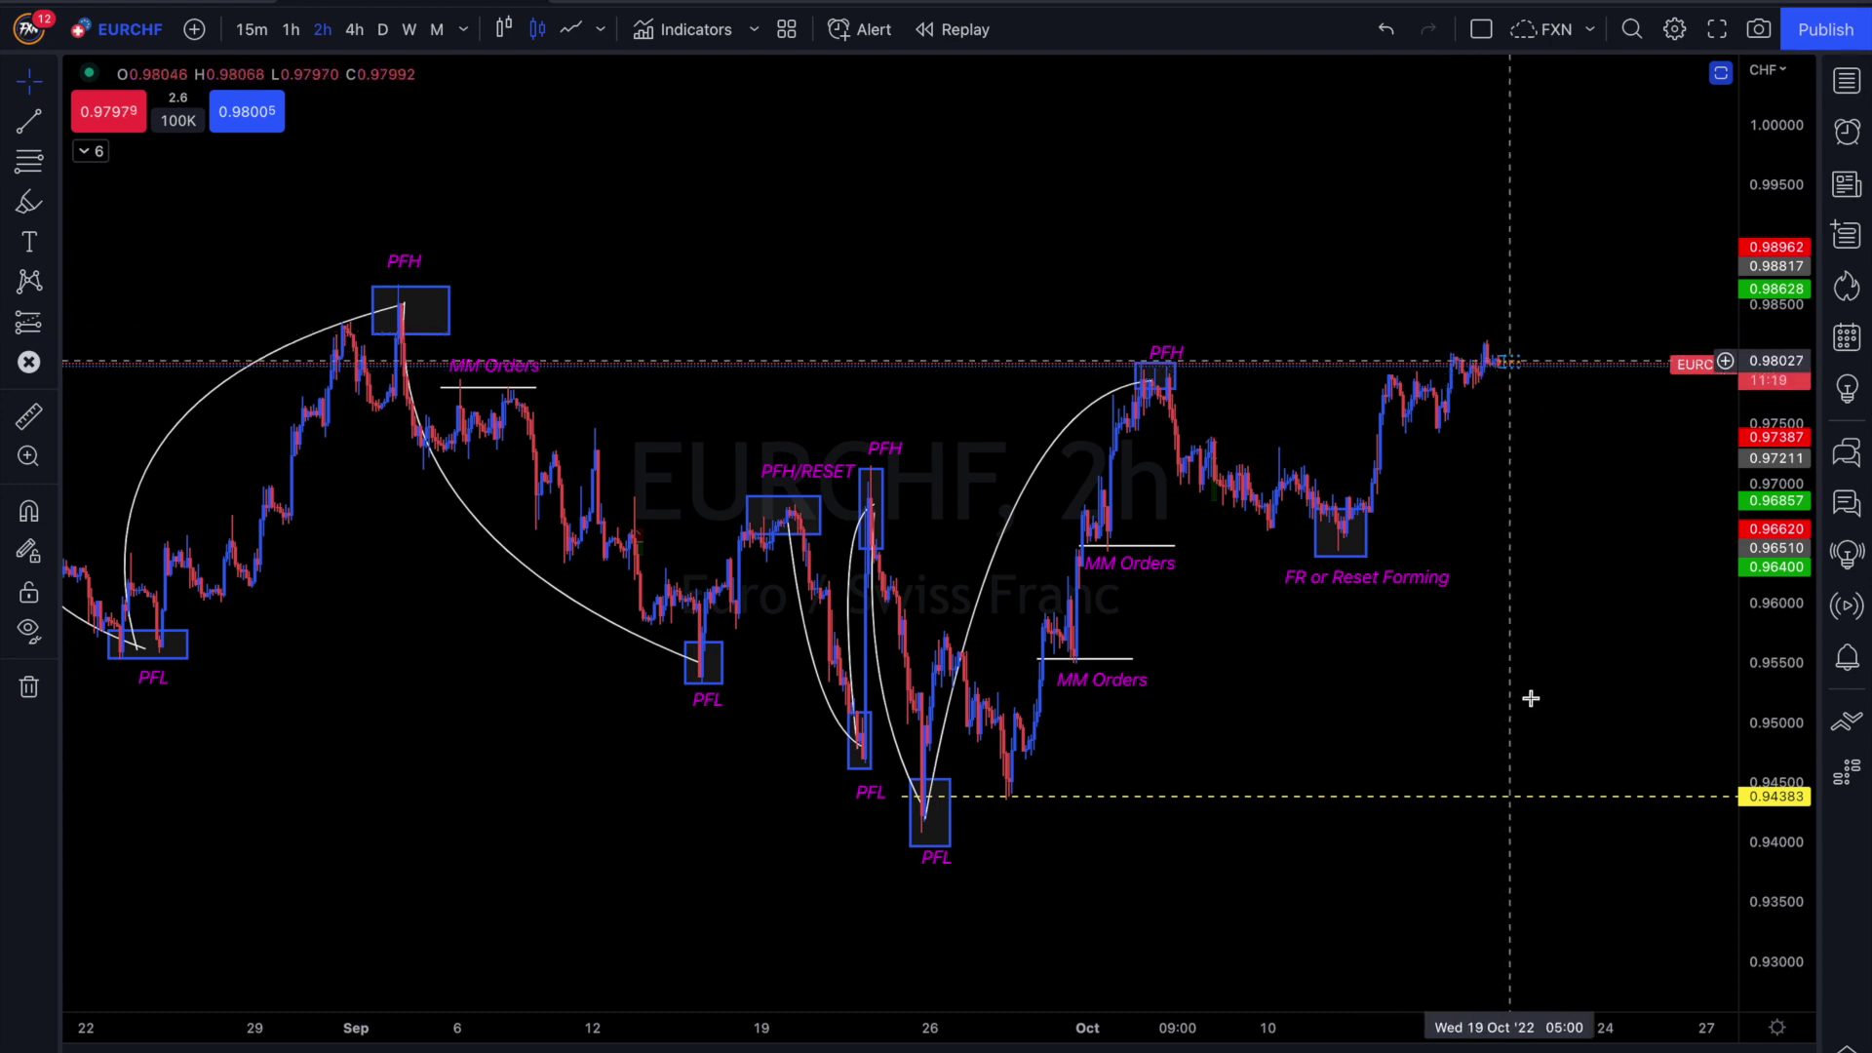
scroll(1566, 743, "up", 1)
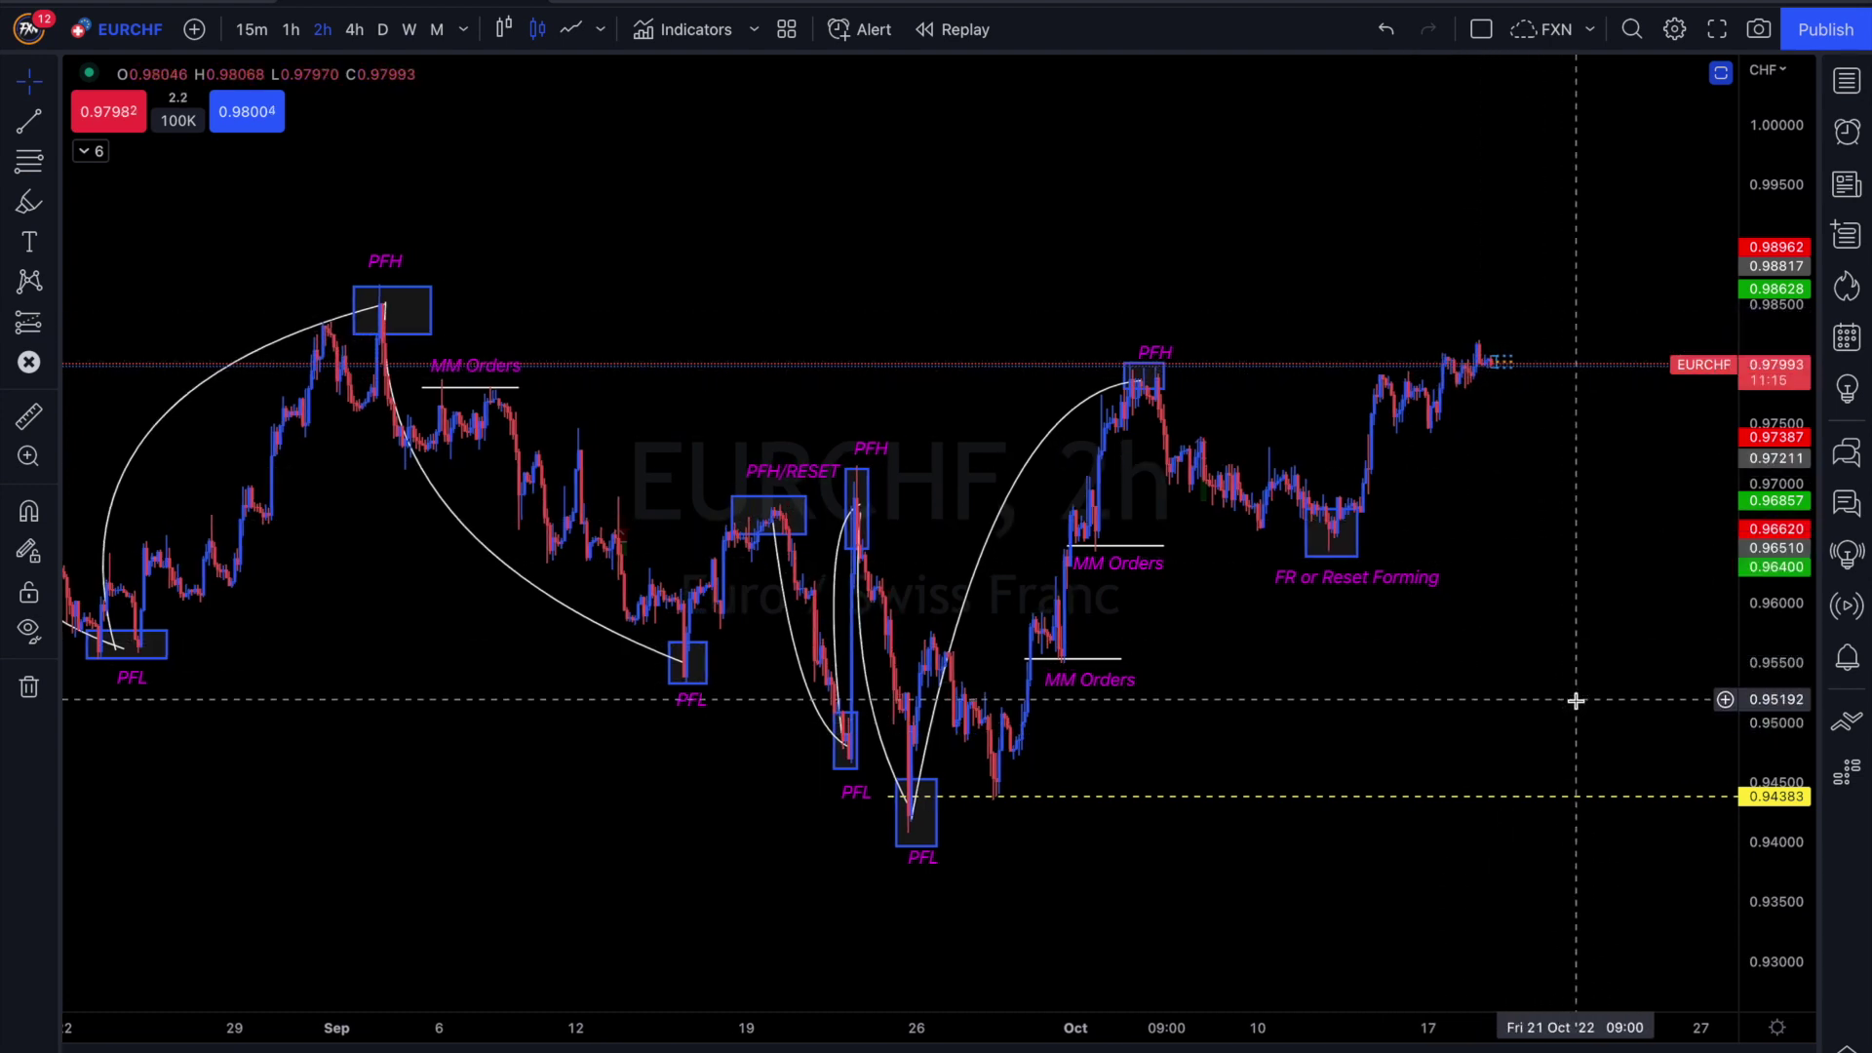
scroll(1576, 700, "up", 3)
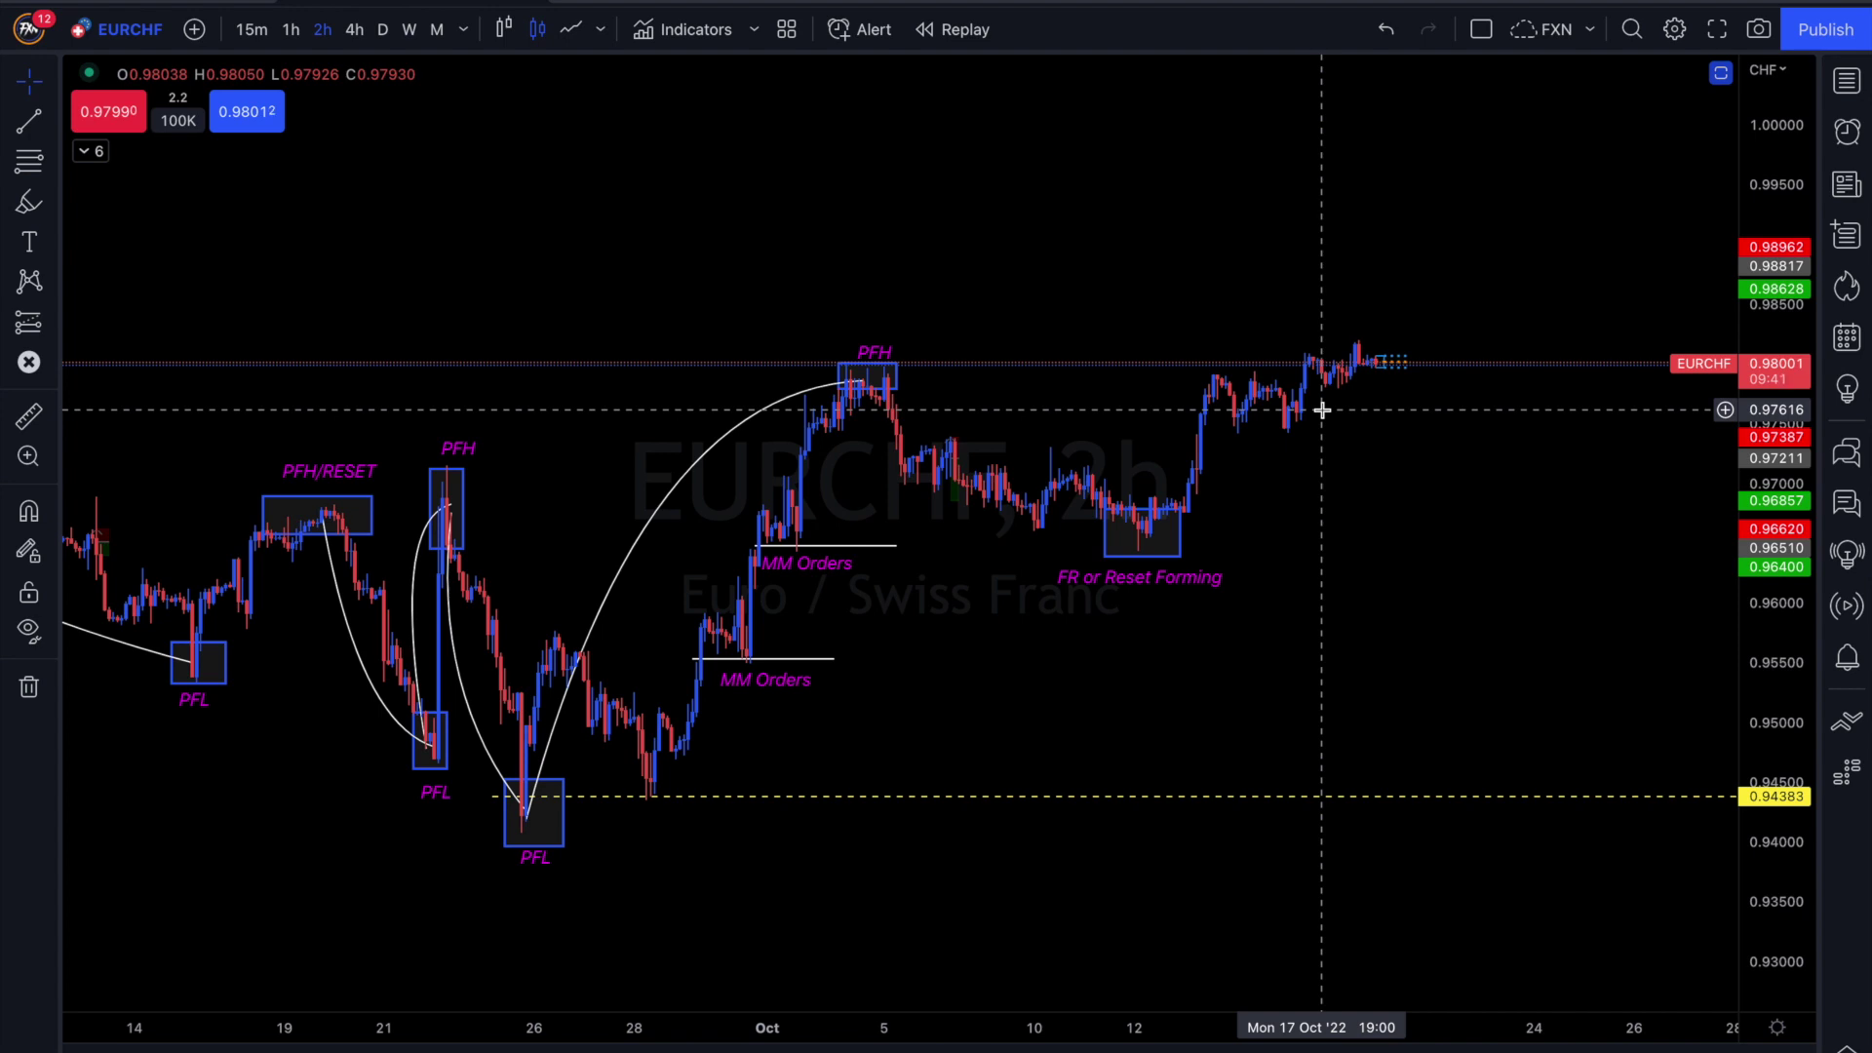
Step: Examine the 2-hour EURCHF structure from the early-September PFH through the MM Orders levels to the FR or Reset Forming zone
scroll(1378, 722, "down", 5)
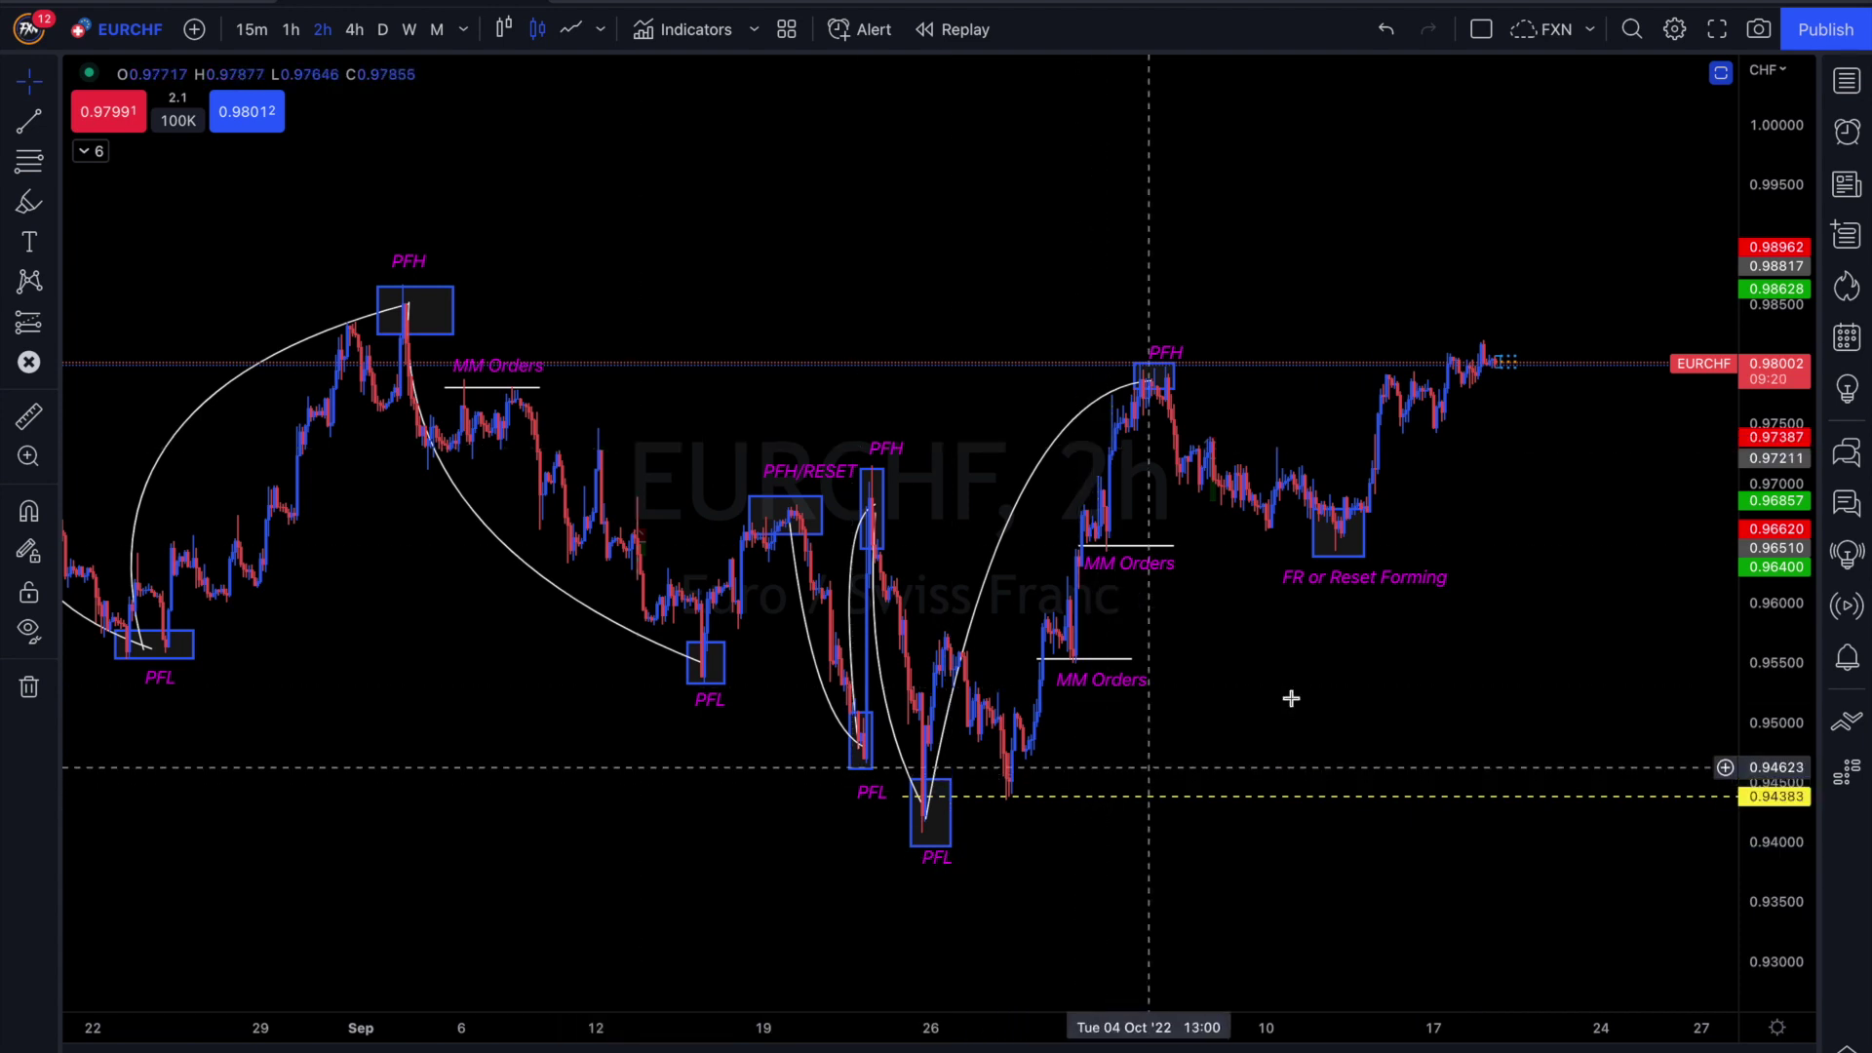
left_click_drag(1282, 699, 1391, 757)
scroll(1394, 753, "up", 3)
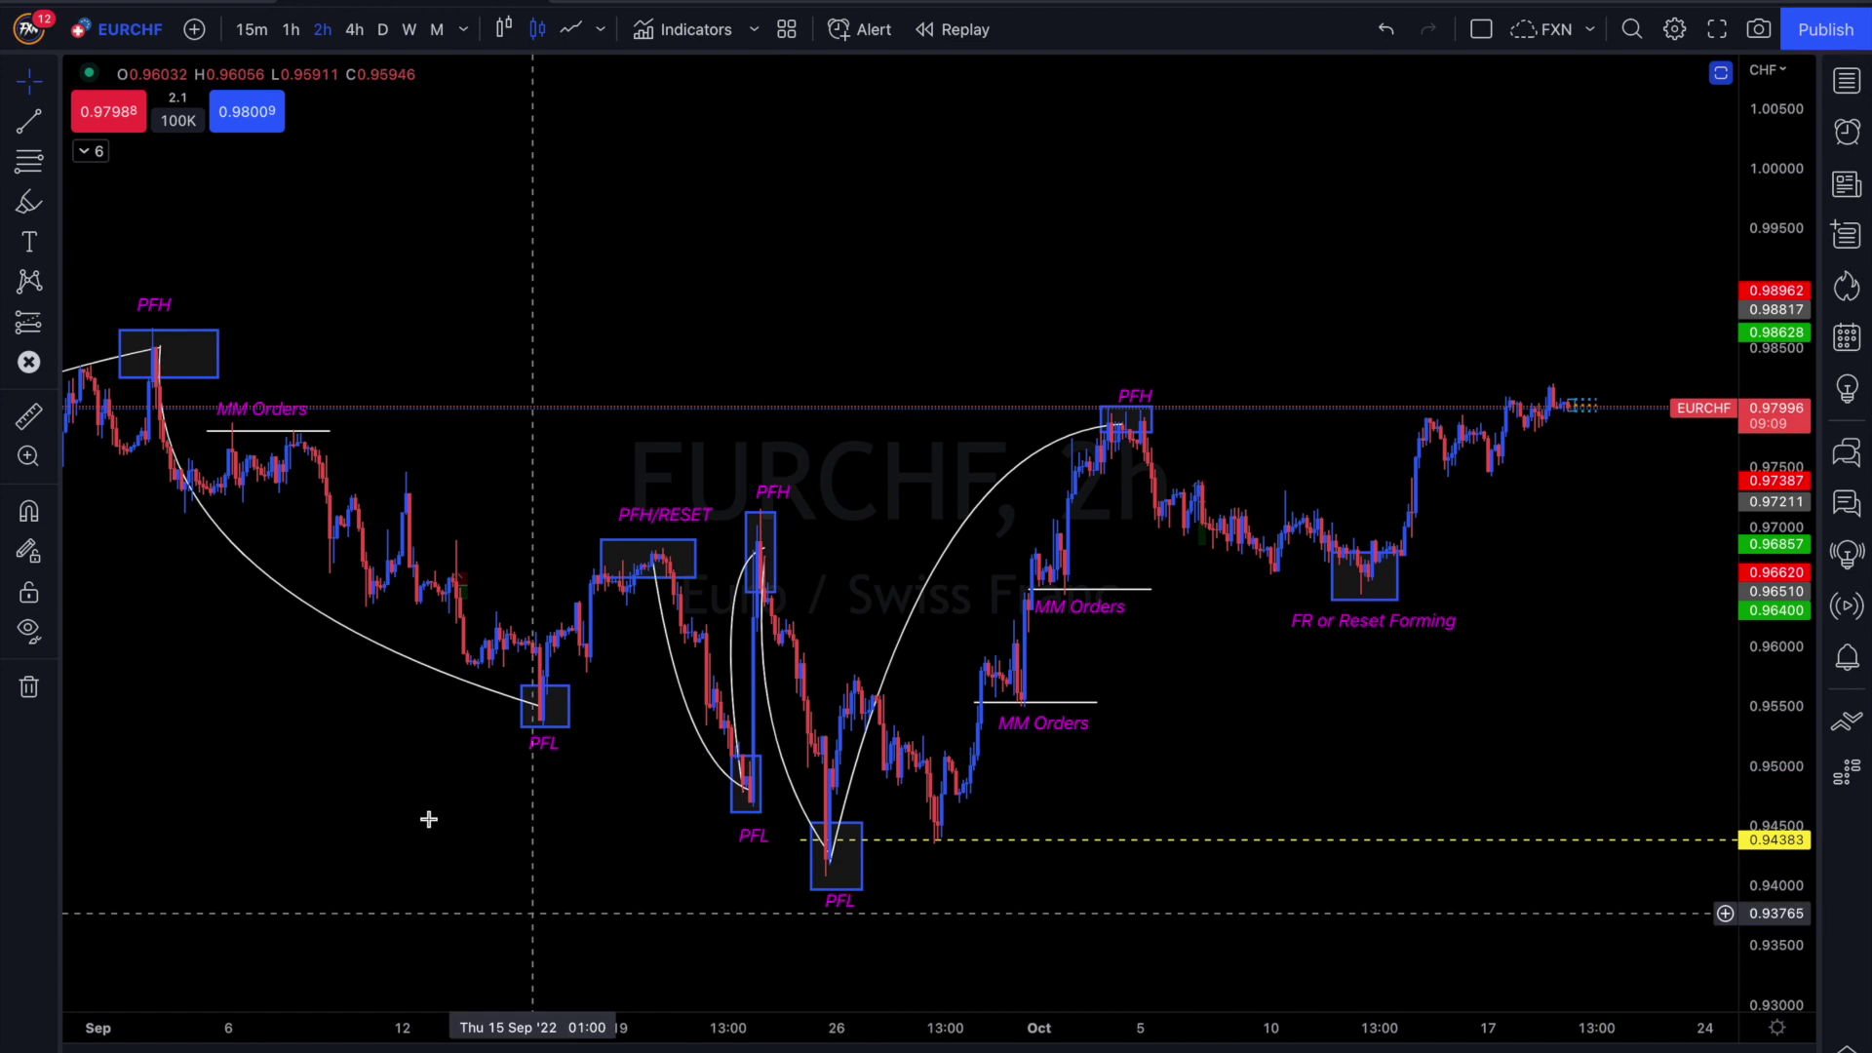
left_click_drag(556, 839, 591, 842)
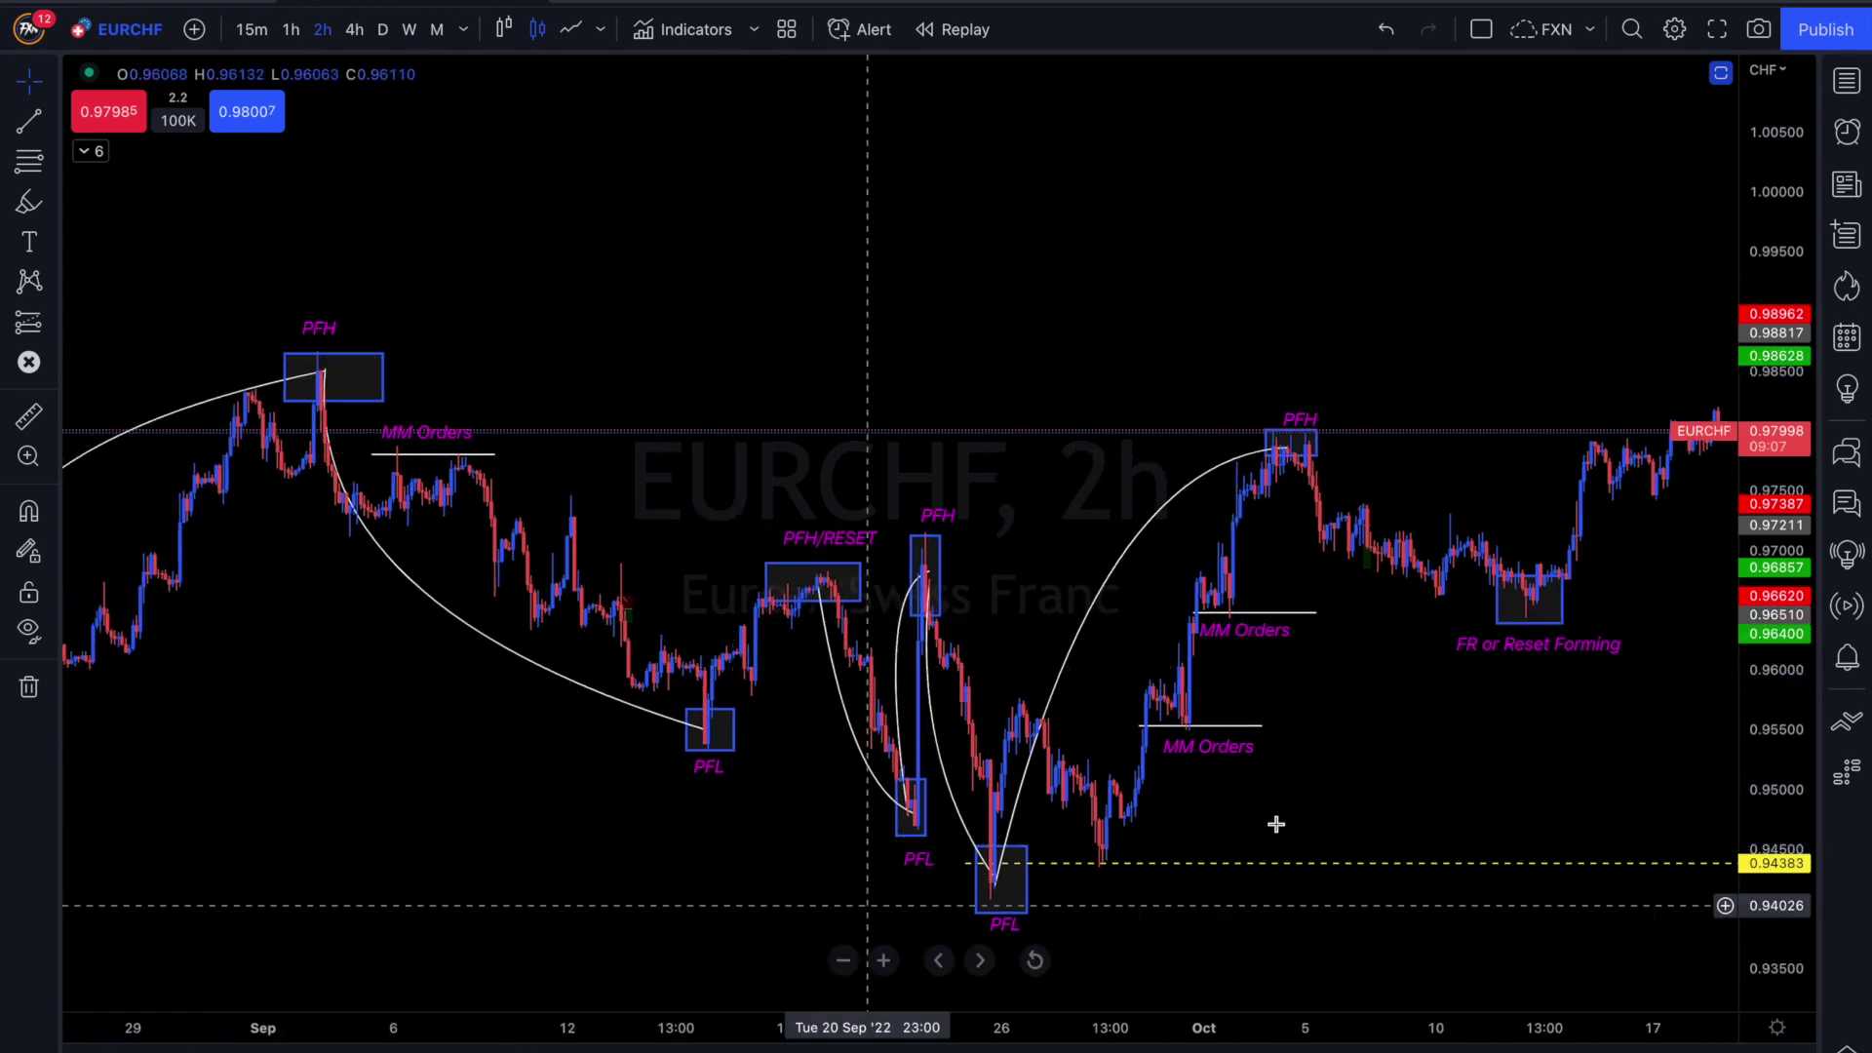
left_click_drag(1380, 773, 1187, 823)
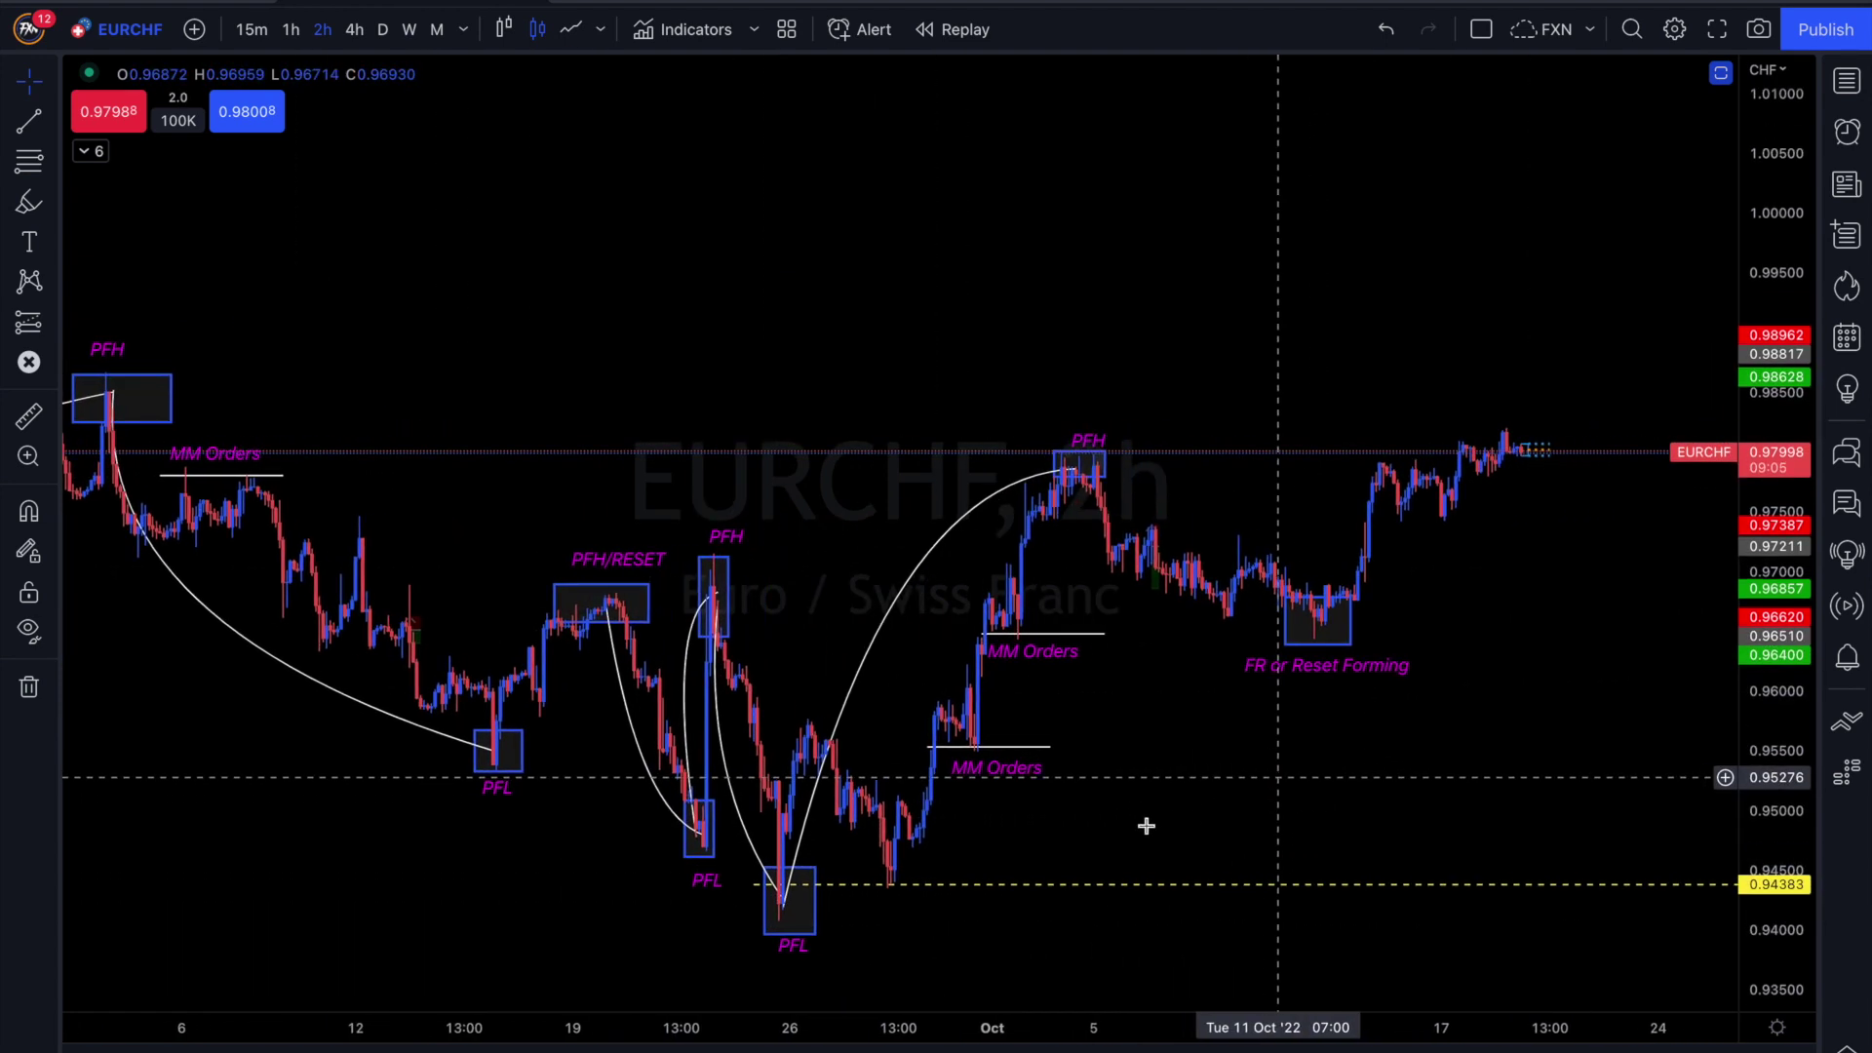
scroll(1141, 824, "up", 1)
left_click_drag(1107, 823, 1444, 780)
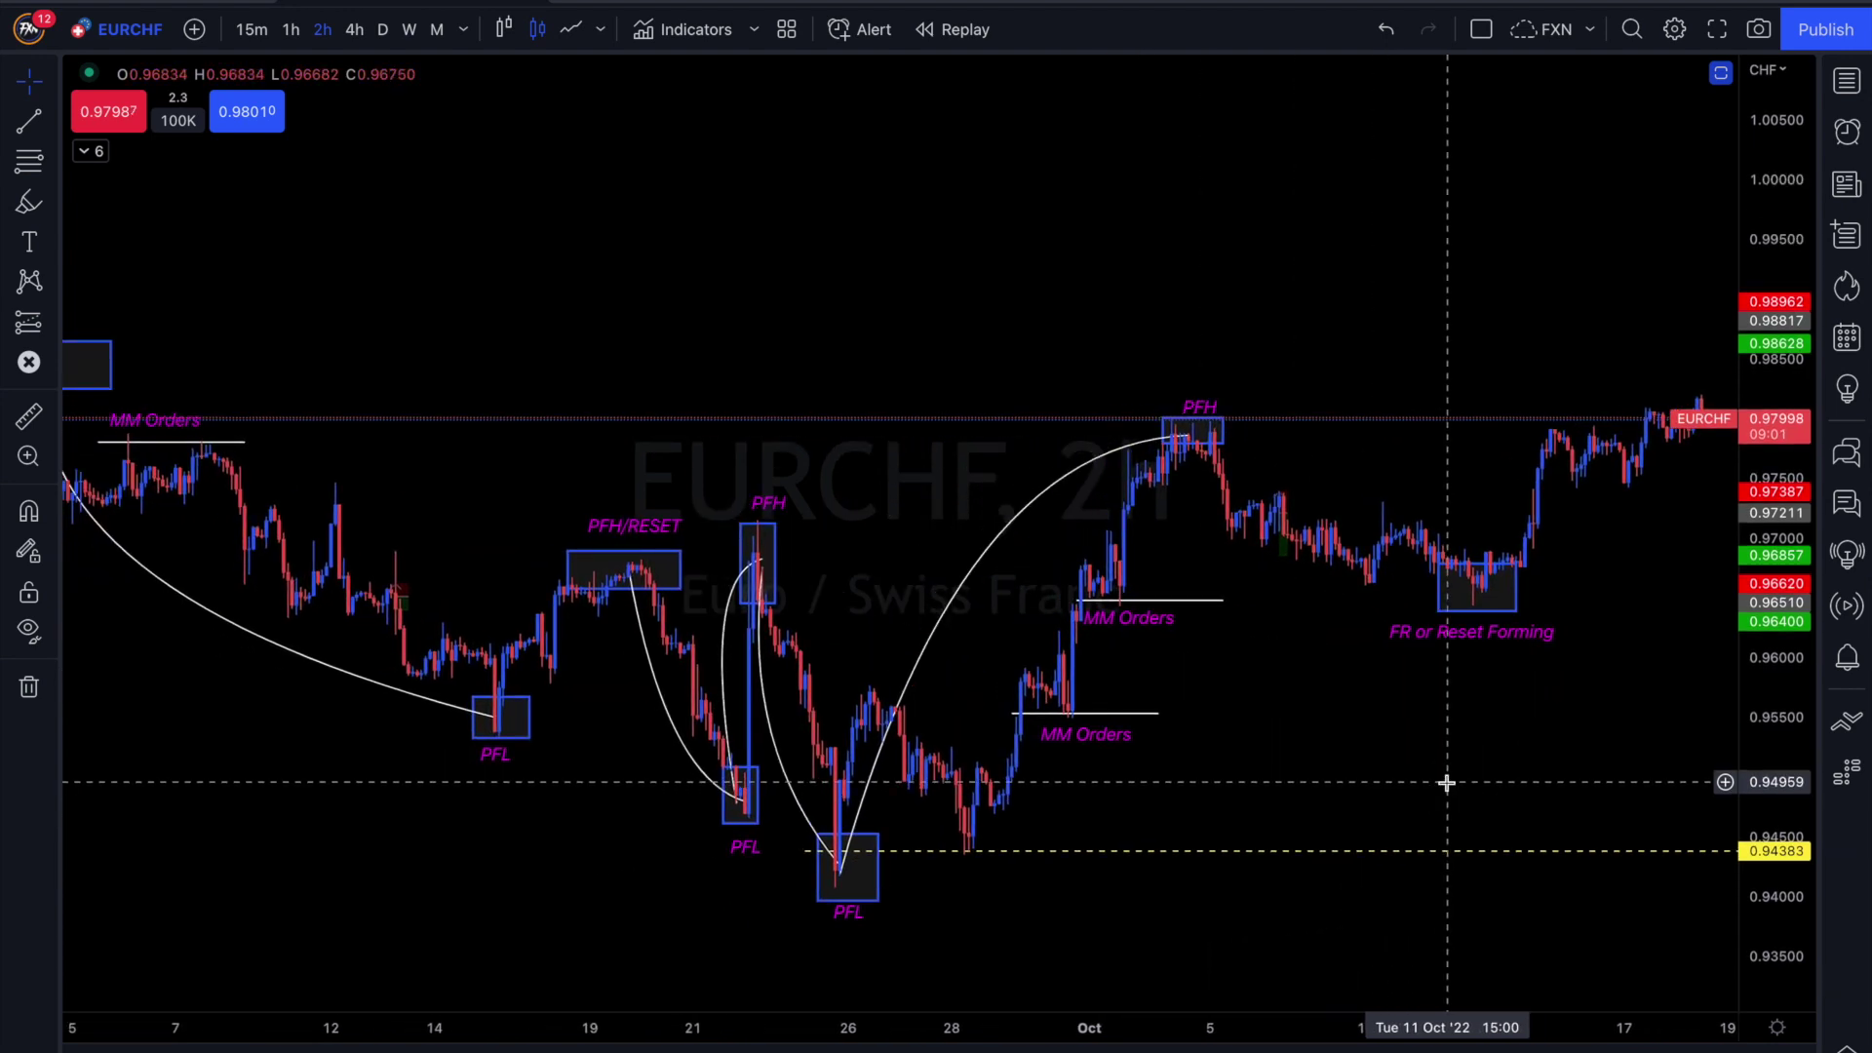